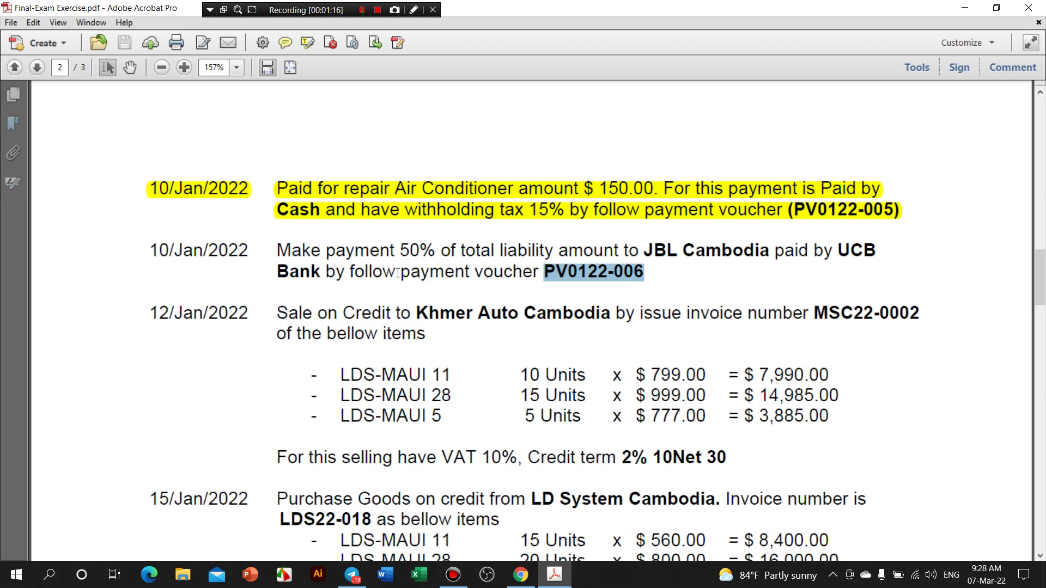
Select the 10/Jan/2022 JBL Cambodia payment entry in the exercise PDF, and switch to QuickBooks to open Pay Bills
left_click(308, 16)
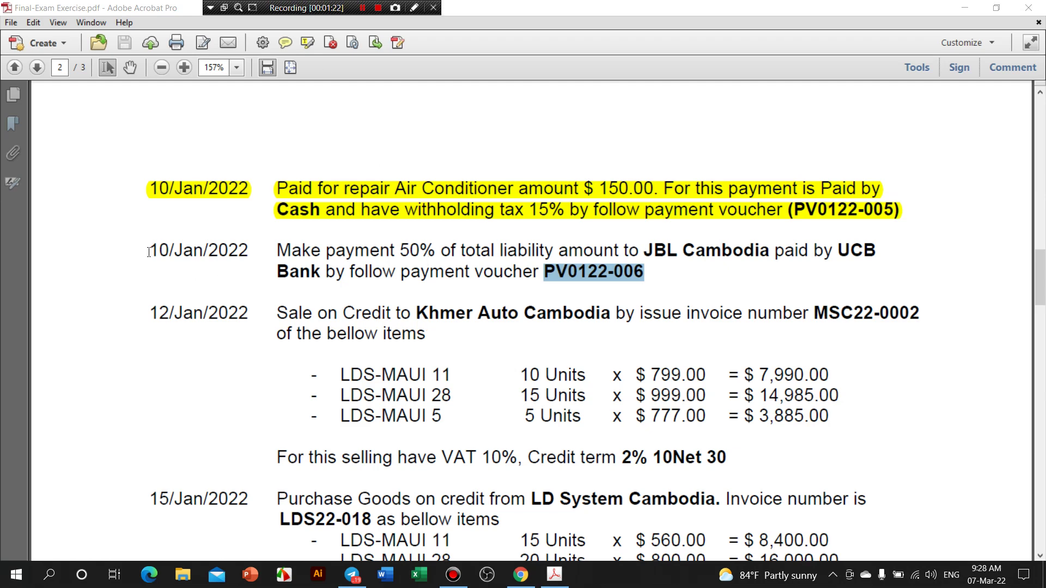
left_click_drag(151, 251, 637, 287)
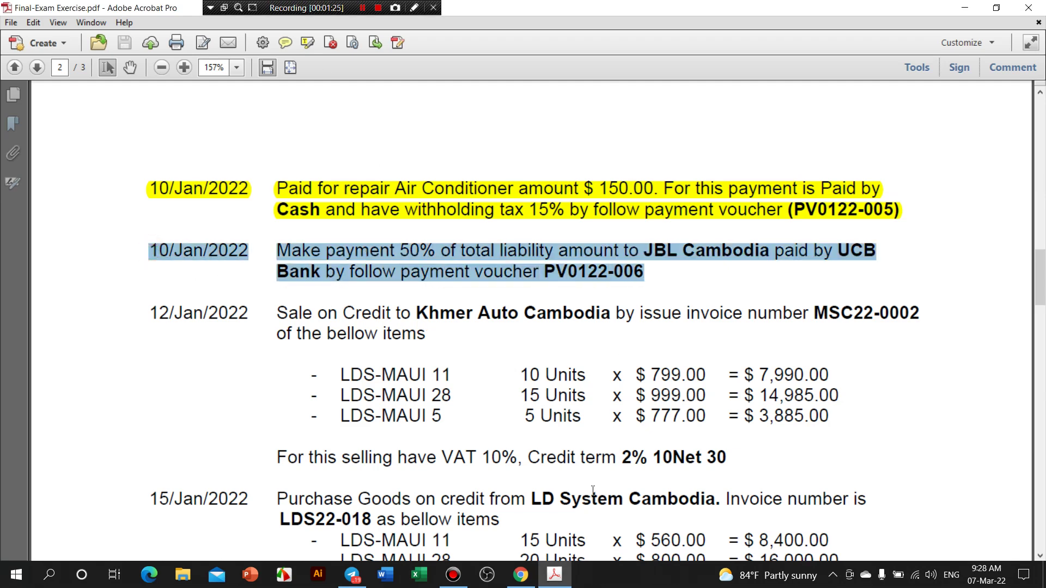
left_click(521, 575)
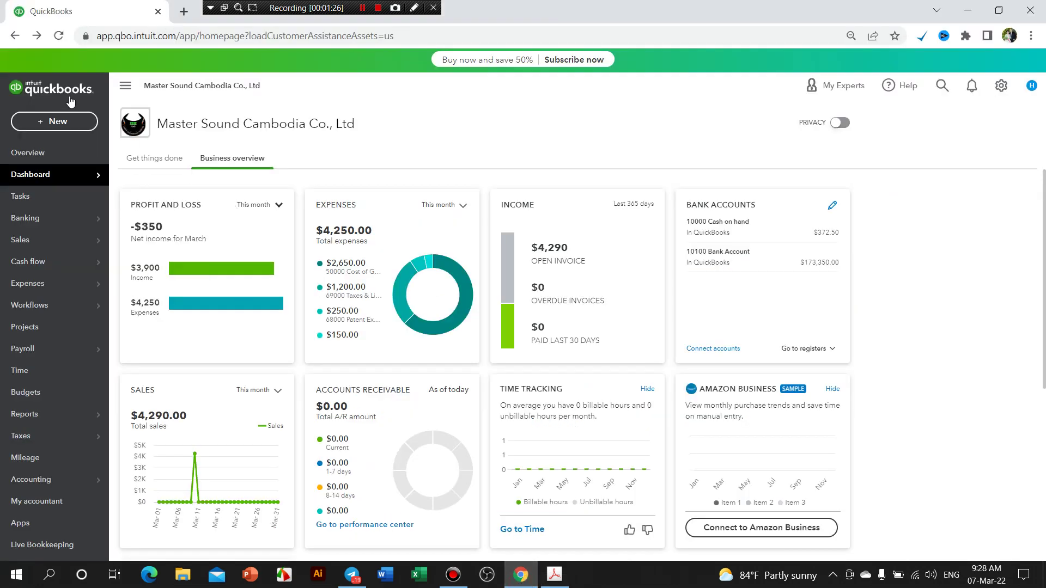
left_click(63, 123)
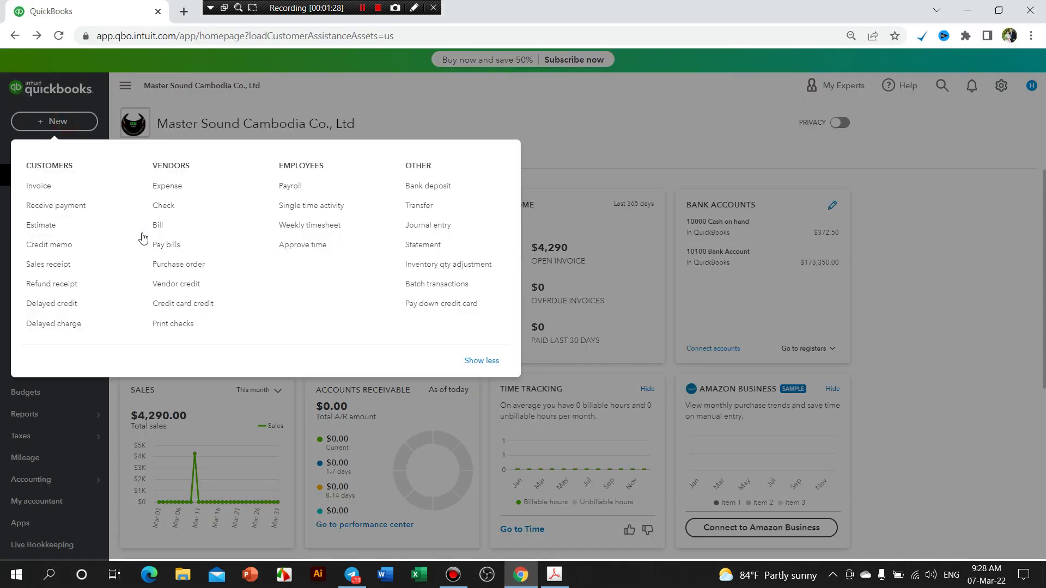
left_click(177, 246)
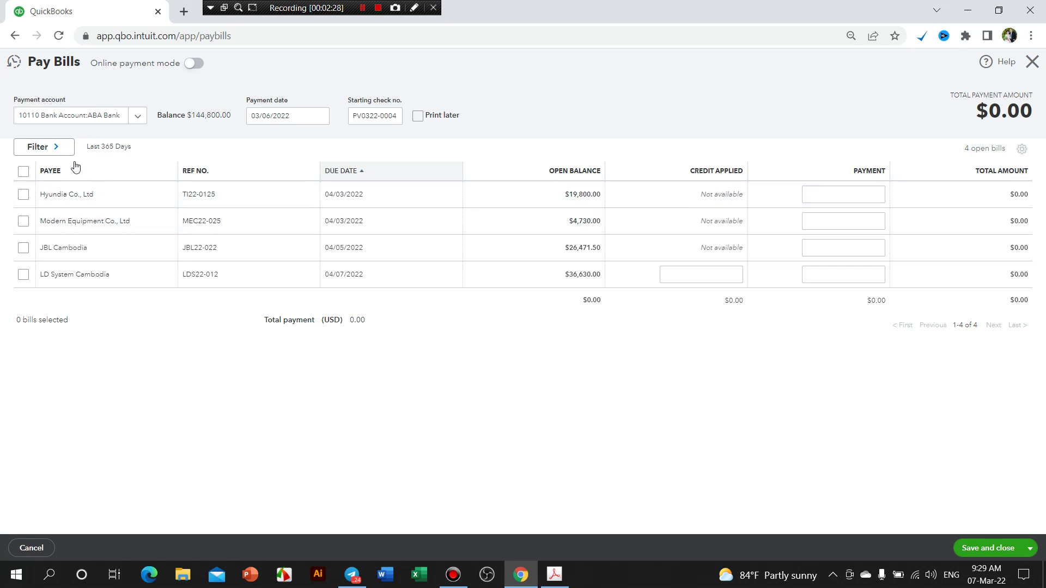
left_click(61, 152)
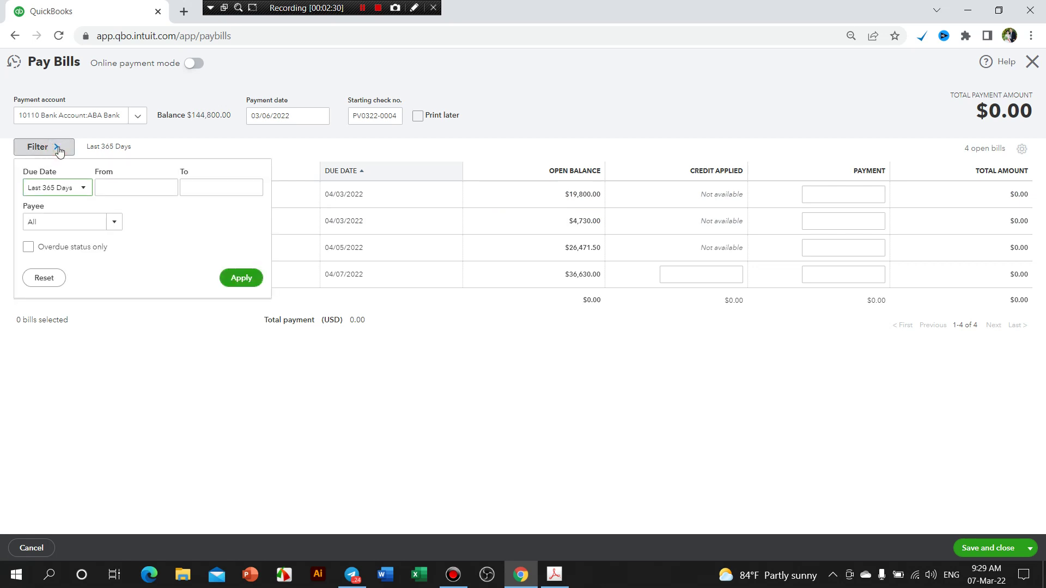
left_click(165, 148)
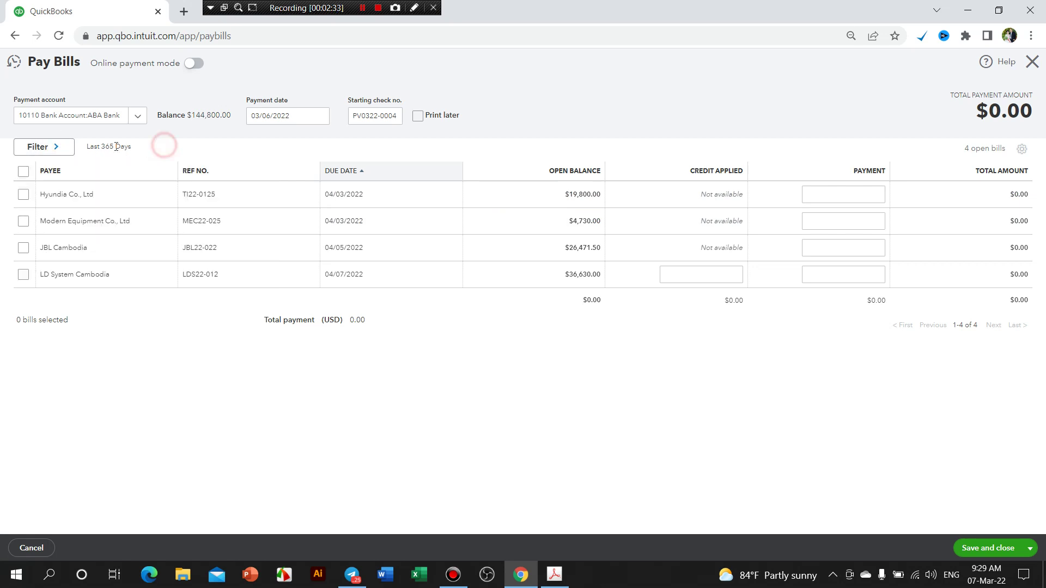
left_click(59, 152)
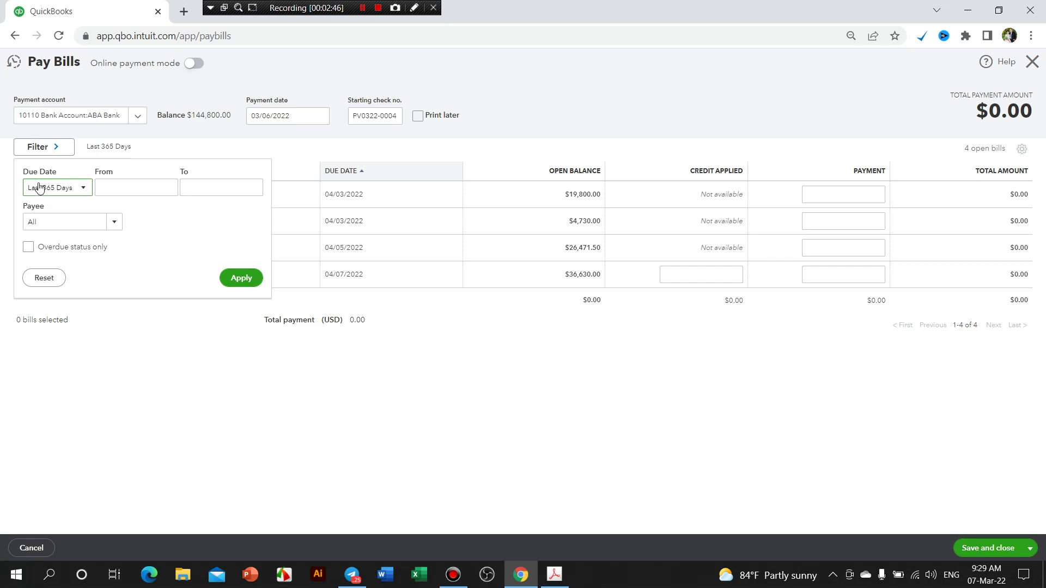
left_click(591, 112)
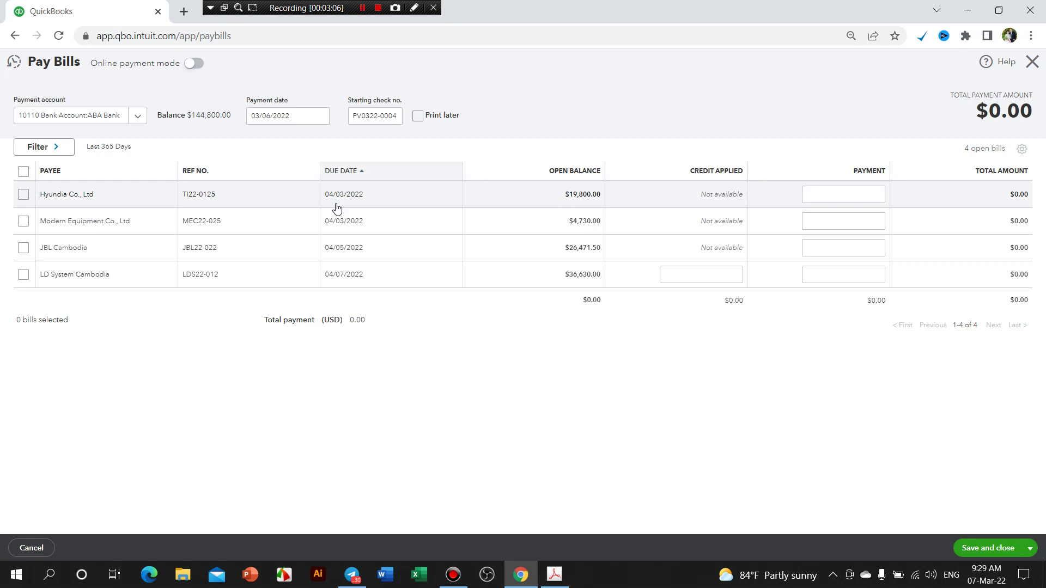
left_click(53, 148)
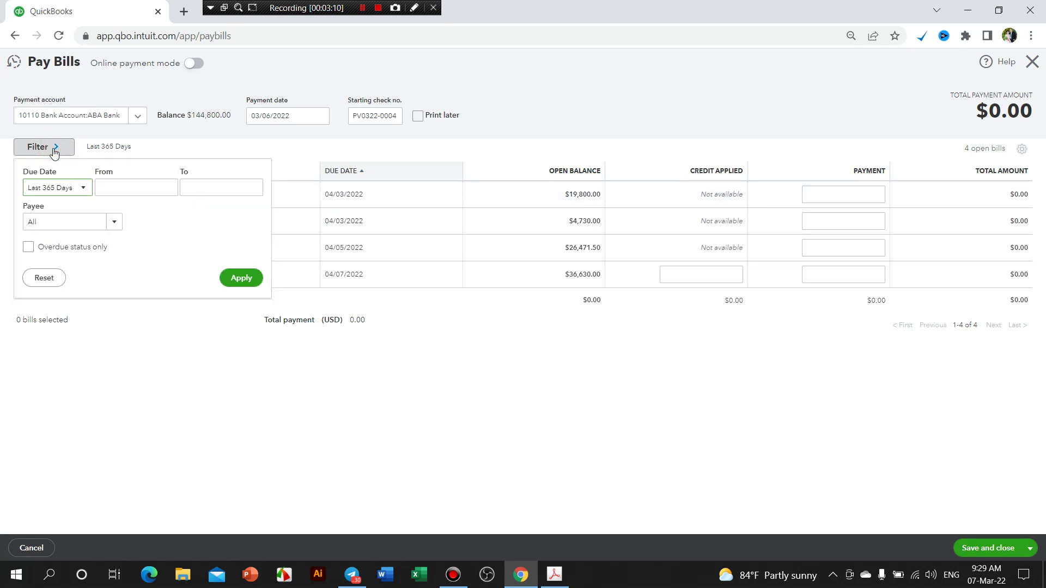
left_click(436, 343)
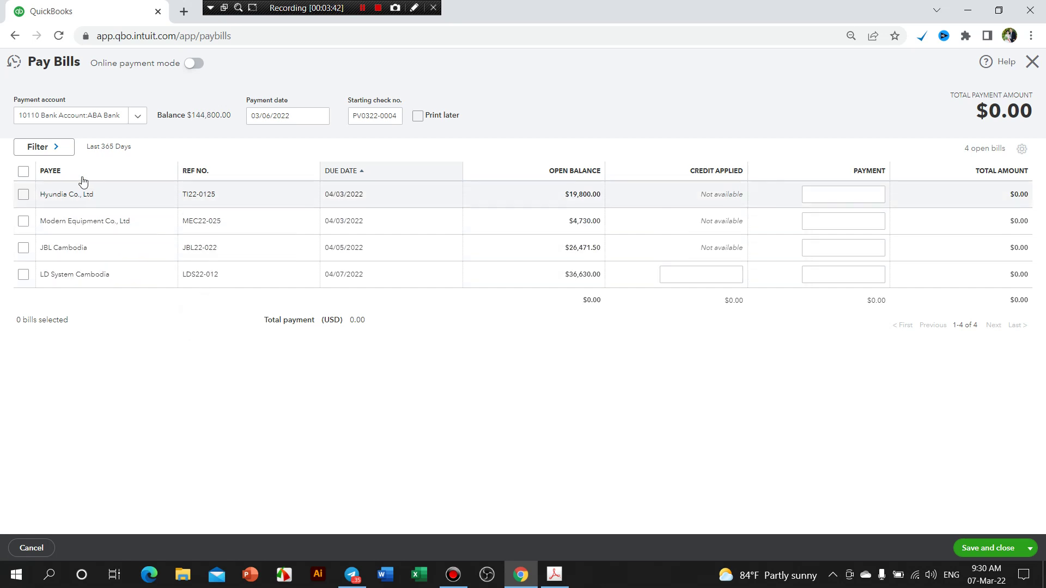
Try filtering the bills by due date from 03/01/2022 to 03/31/2022, and clear that filter
left_click(57, 155)
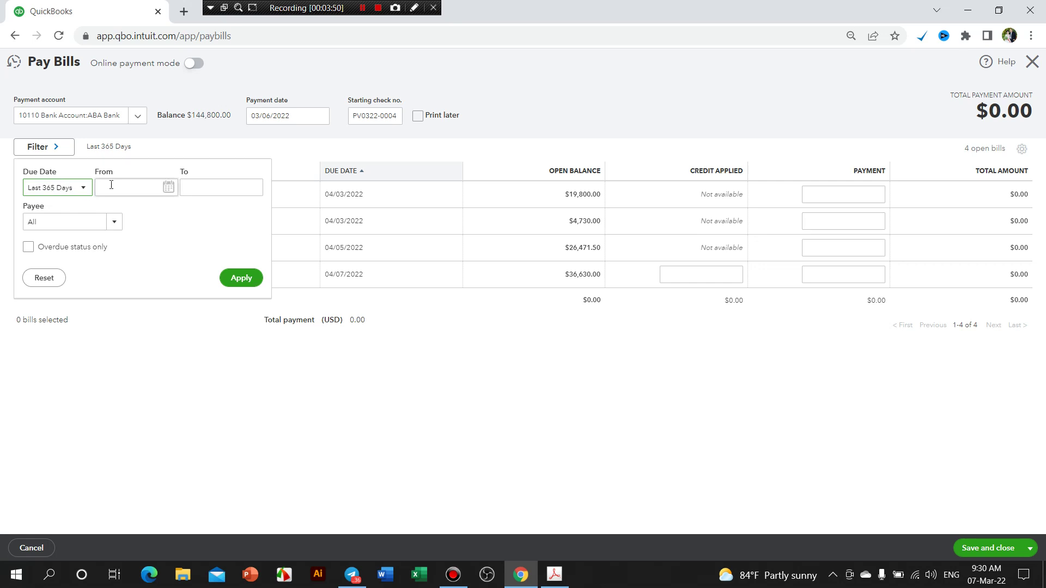
left_click(109, 186)
left_click(193, 188)
left_click(125, 188)
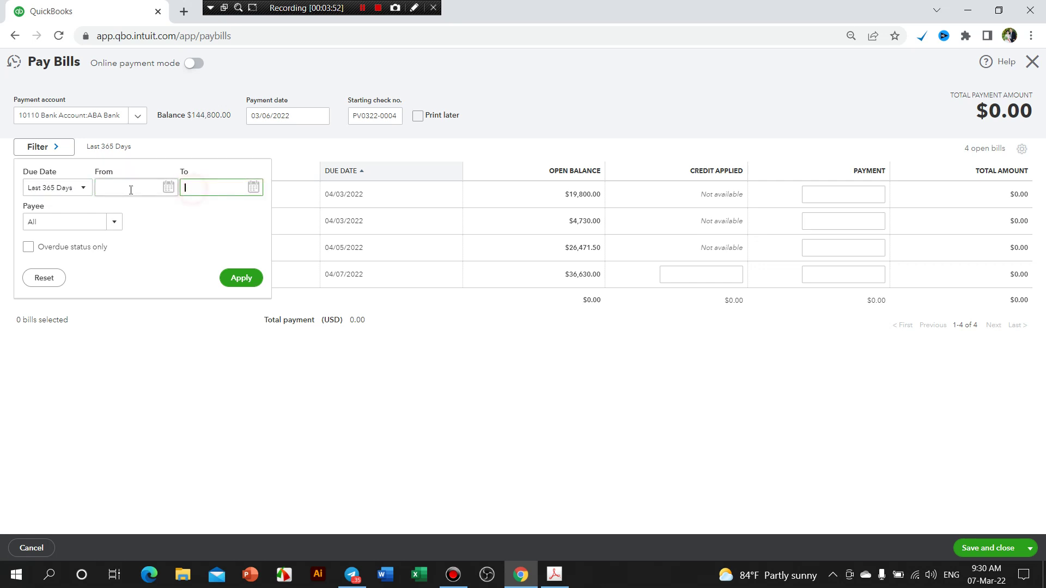
left_click(203, 187)
left_click(128, 187)
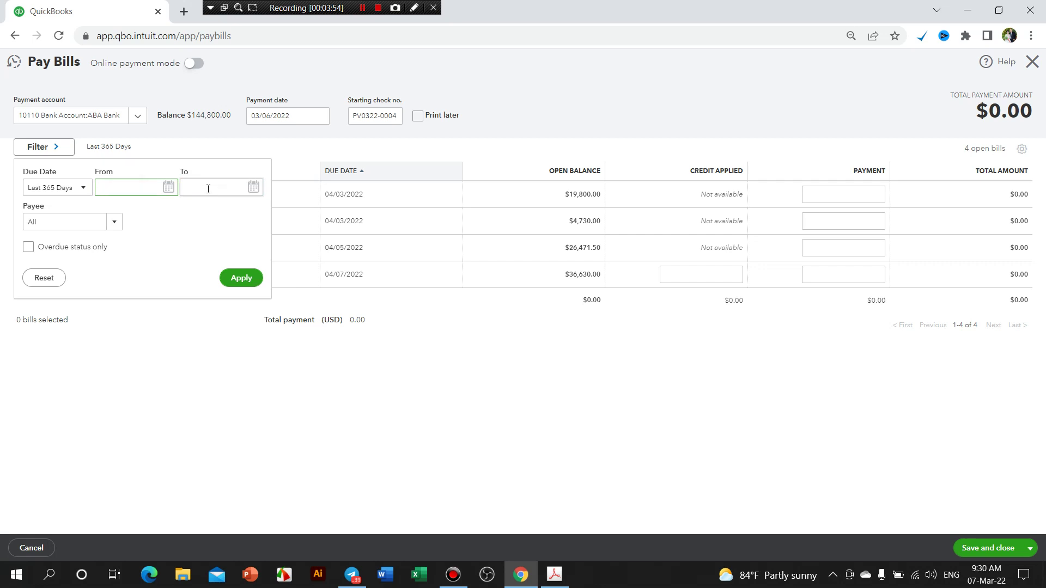
left_click(133, 190)
left_click(194, 188)
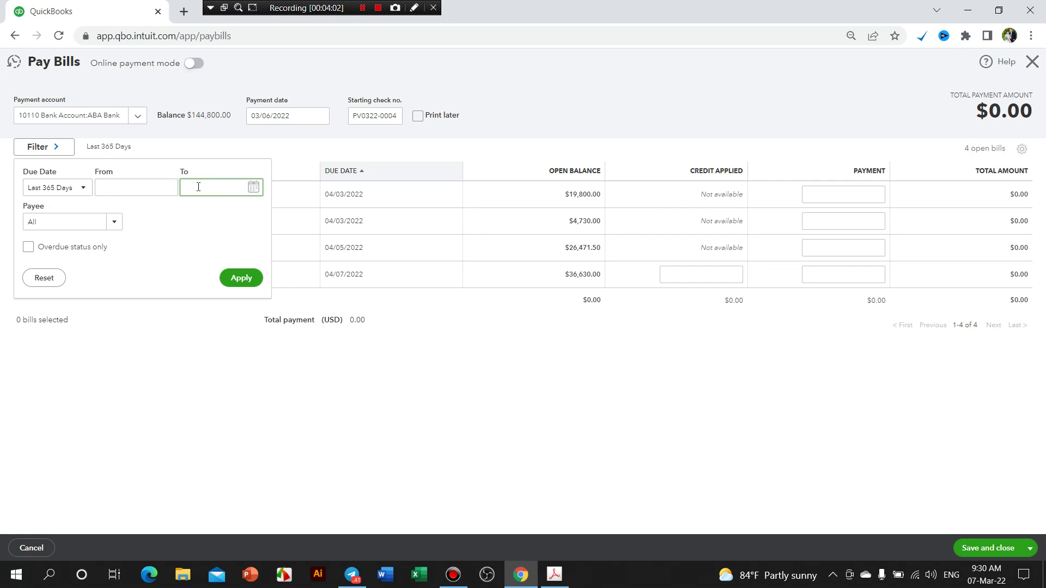
left_click(149, 188)
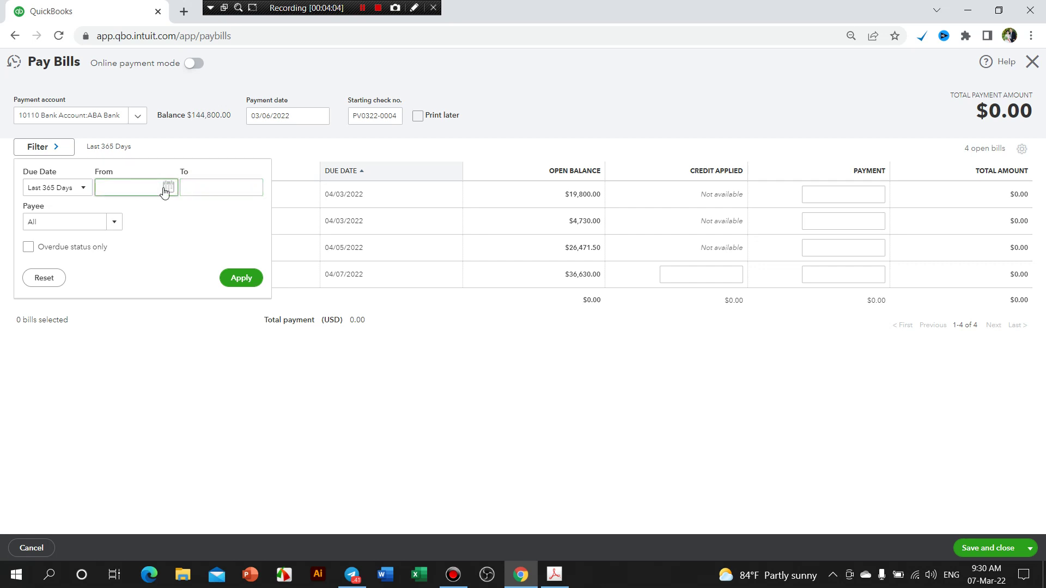
left_click(167, 188)
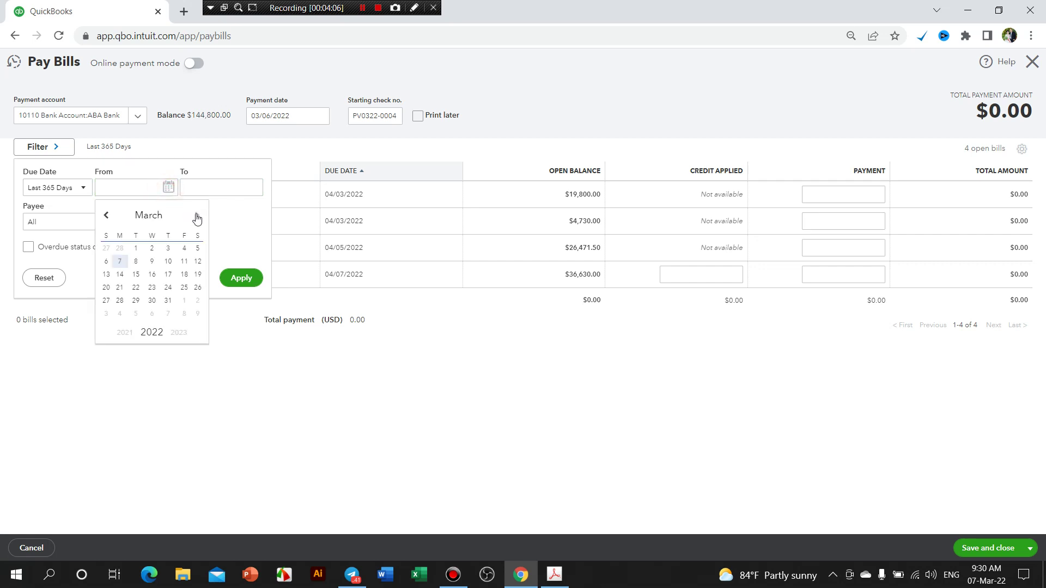
left_click(135, 248)
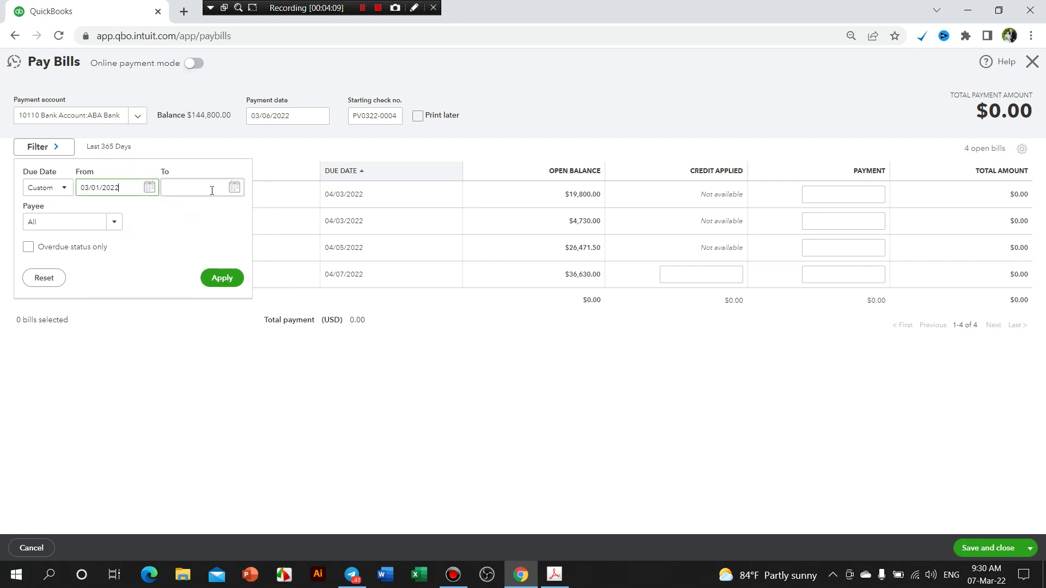
left_click(231, 188)
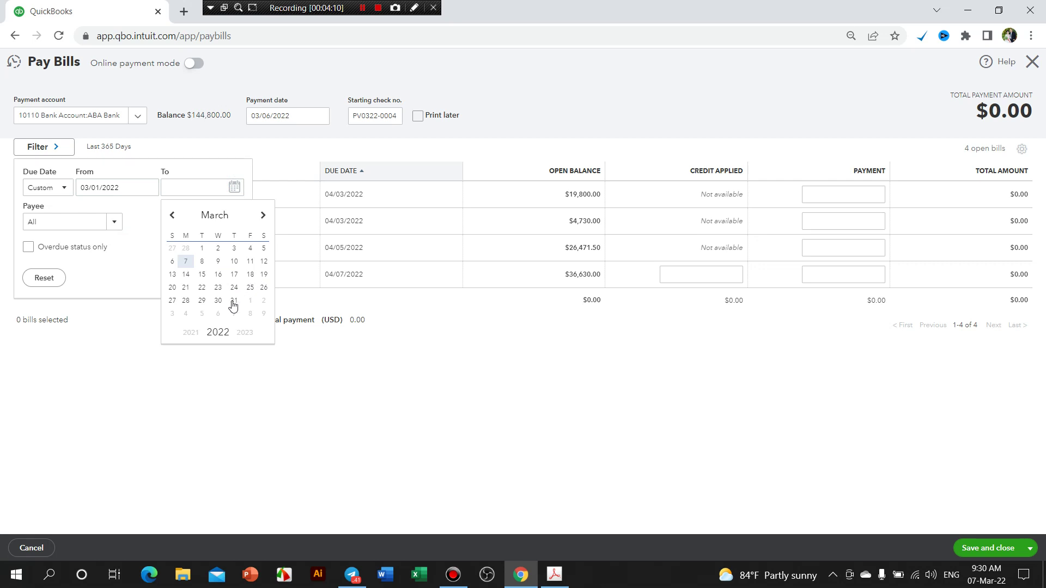
left_click(235, 301)
left_click(228, 278)
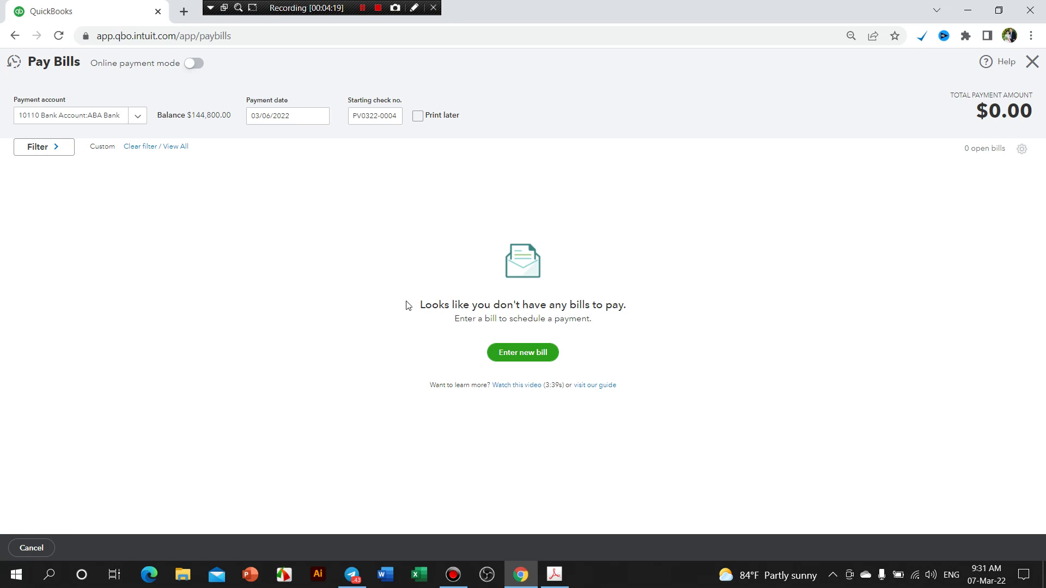
left_click(135, 149)
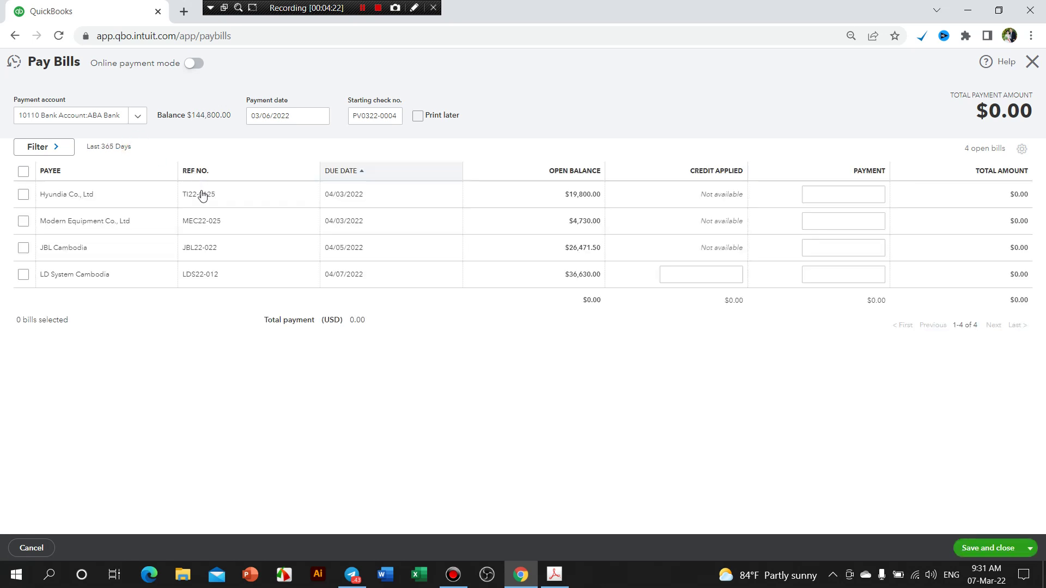
Filter the open bills to the payee JBL Cambodia, keeping the due date range at Last 365 Days
left_click(52, 146)
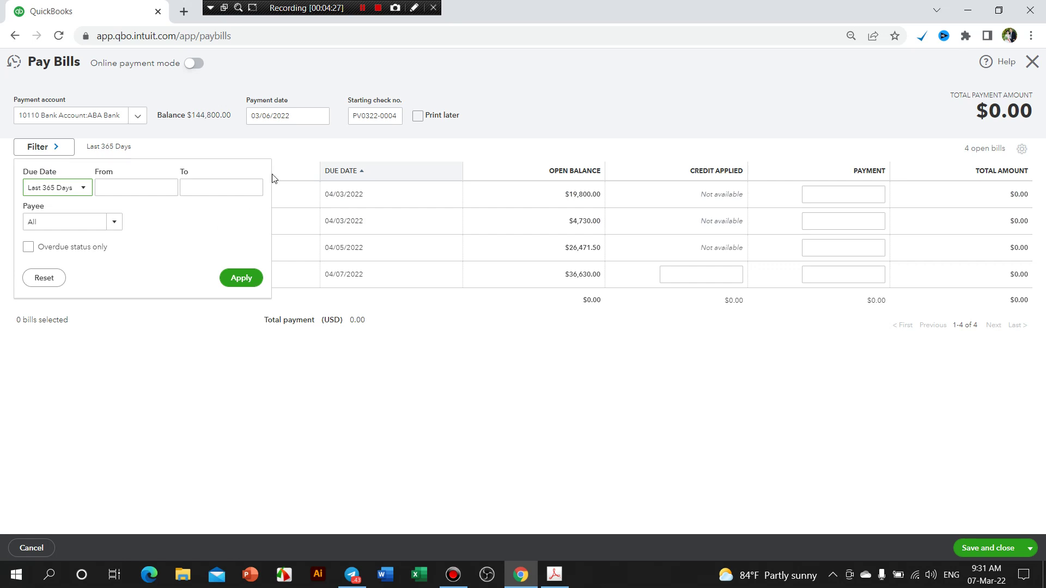
left_click(290, 151)
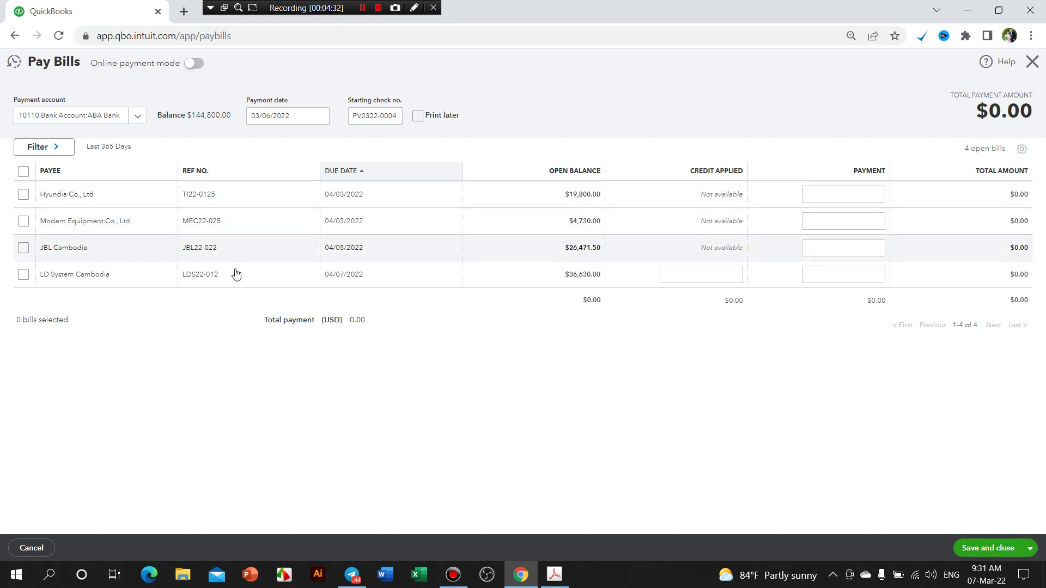
left_click(60, 148)
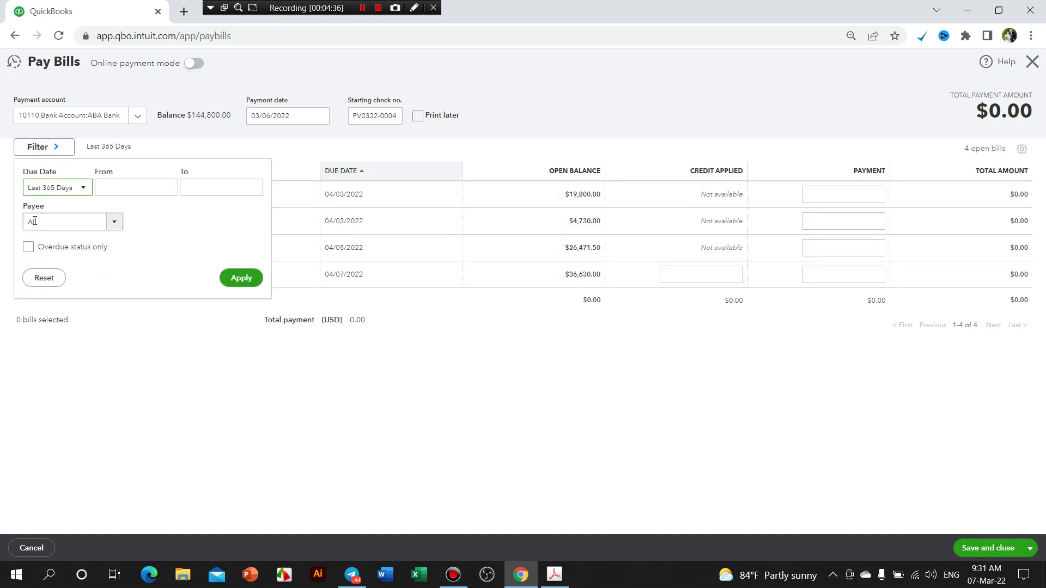
left_click(115, 223)
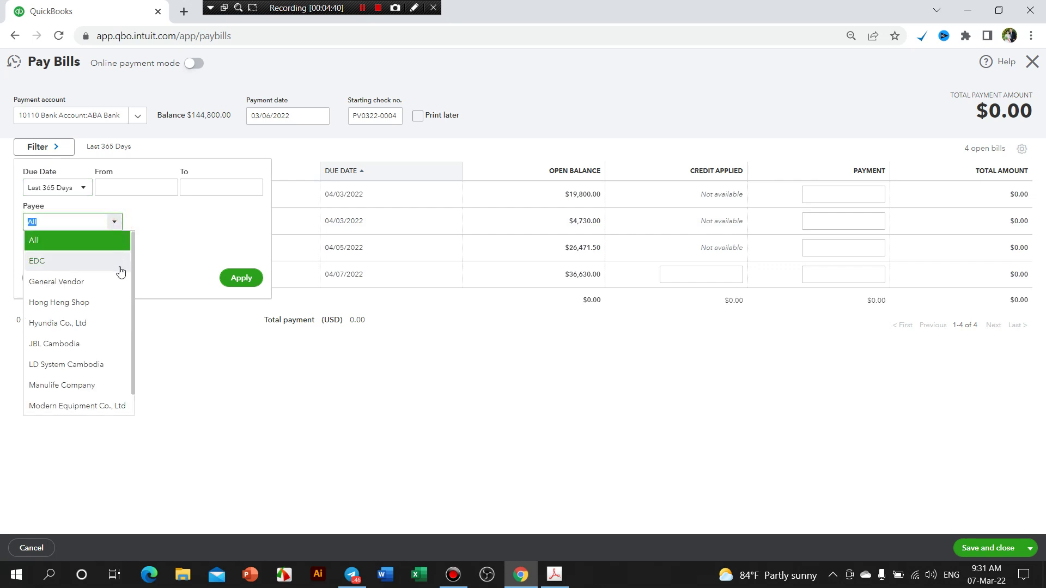
left_click(58, 351)
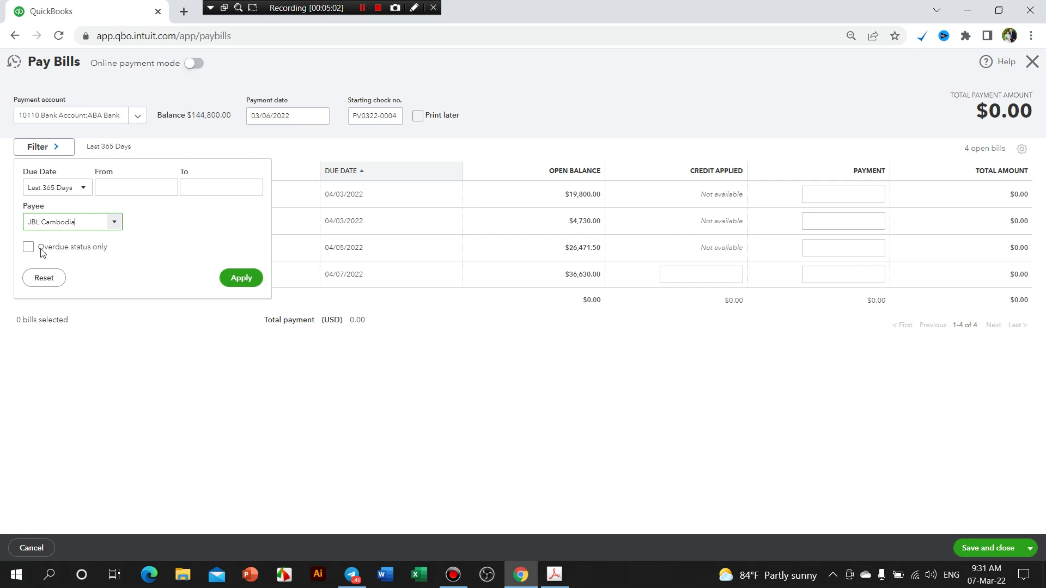
left_click(237, 289)
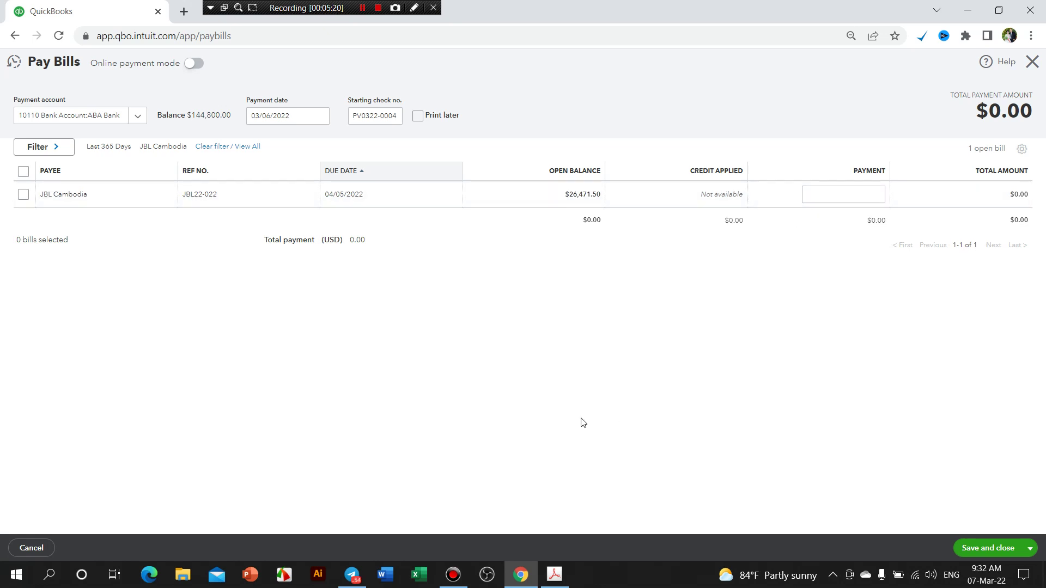
Enter half of the open balance as the payment for JBL Cambodia's bill, using the formula 26471.50/2
left_click(838, 194)
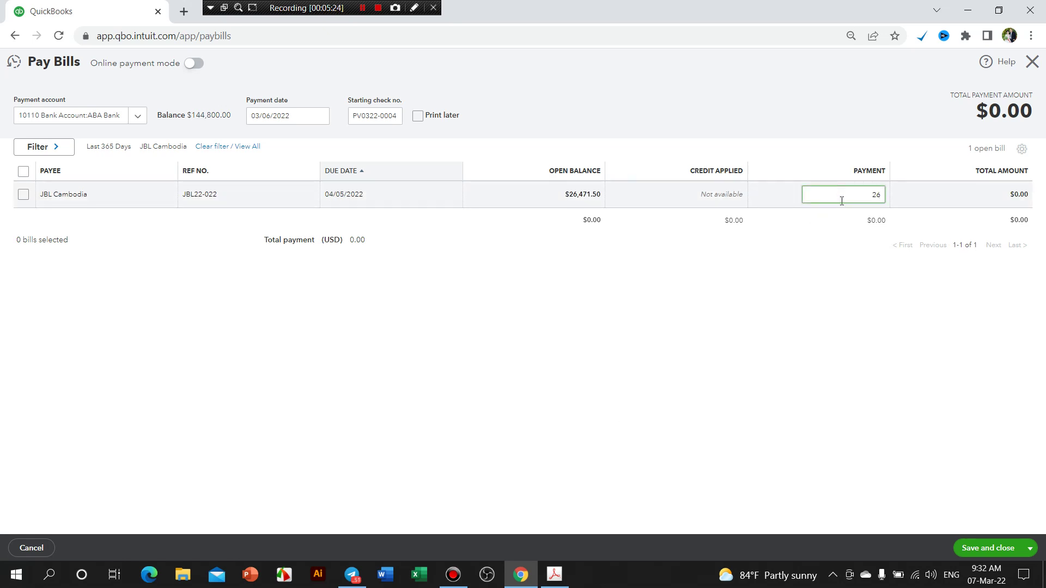
type("26741")
type("71.50")
type("/")
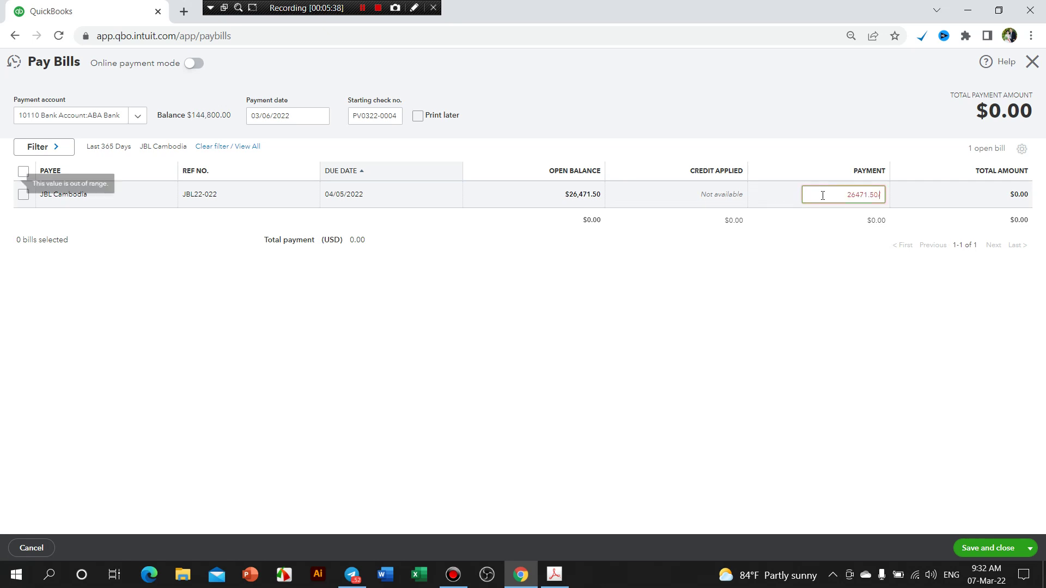
type("2")
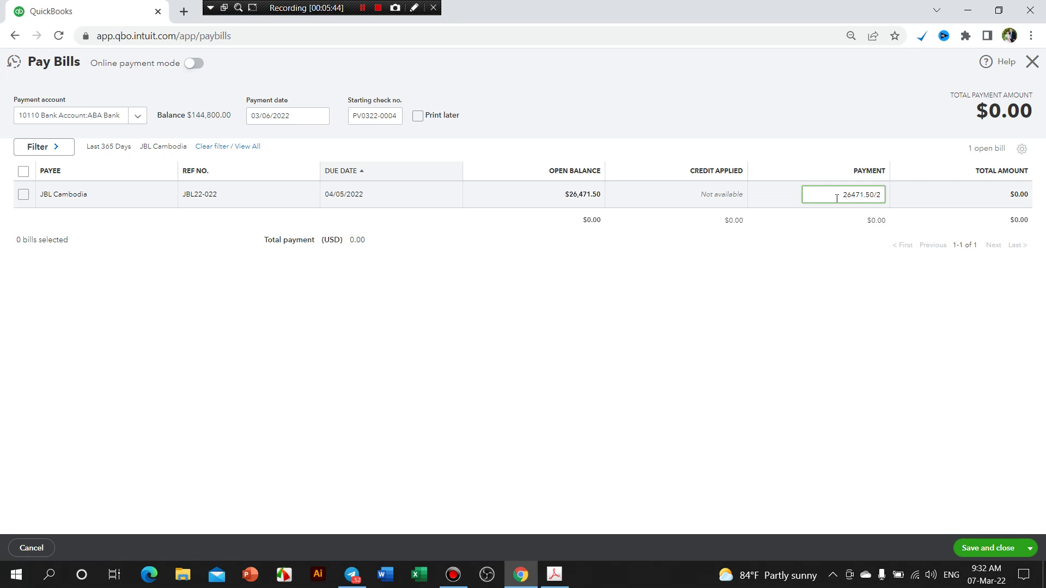
triple_click(842, 195)
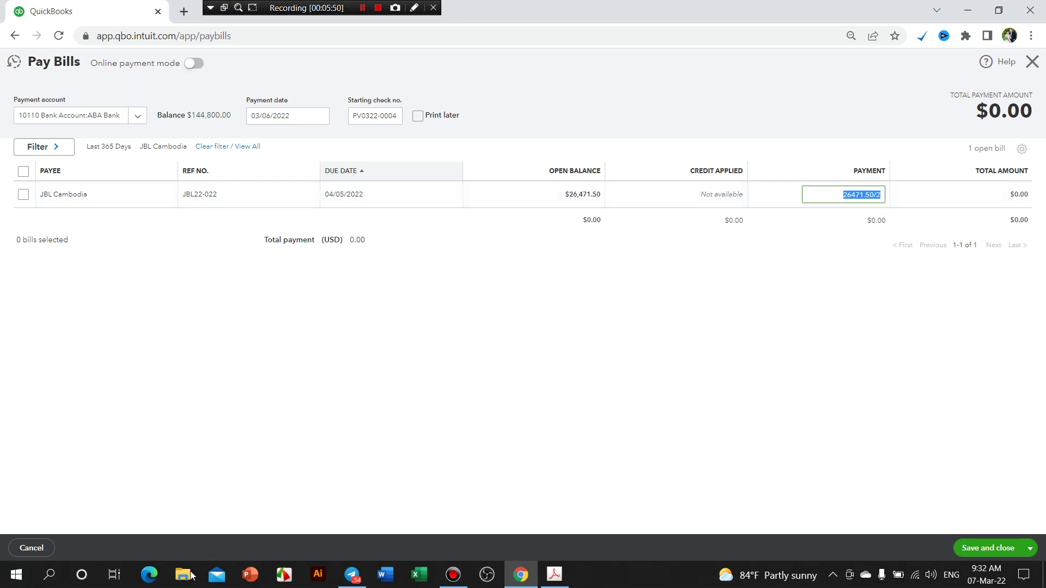
Open the Windows Calculator and move its window so the bill's open balance and payment amount stay uncovered
left_click(51, 576)
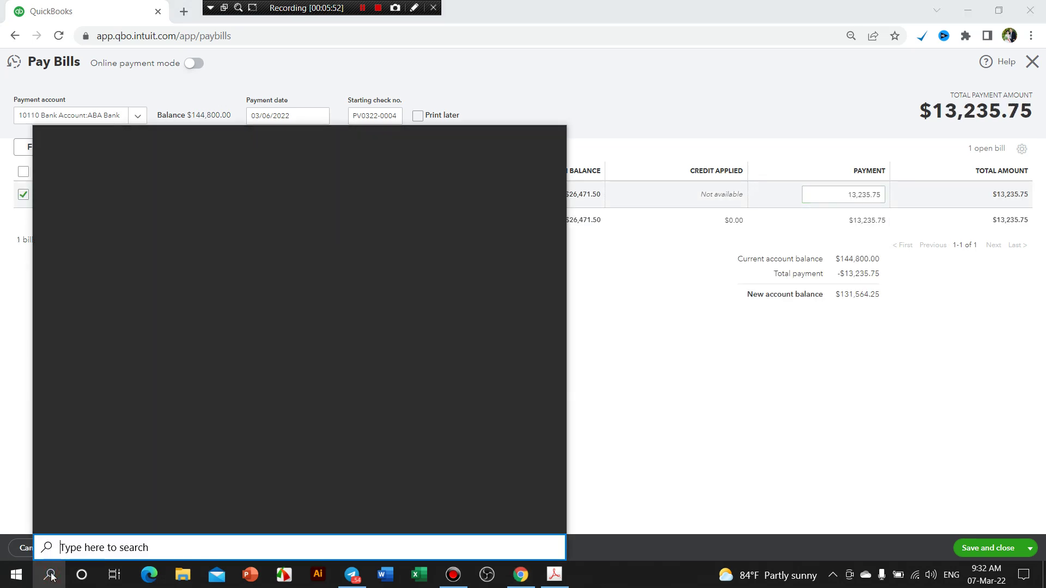
type("Cal")
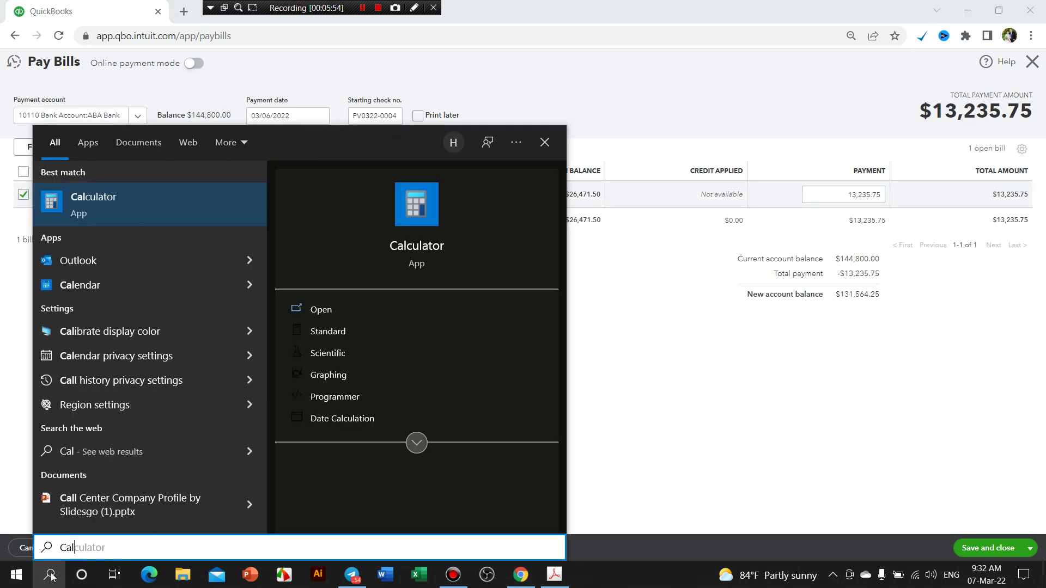
left_click(110, 205)
left_click_drag(733, 106, 605, 172)
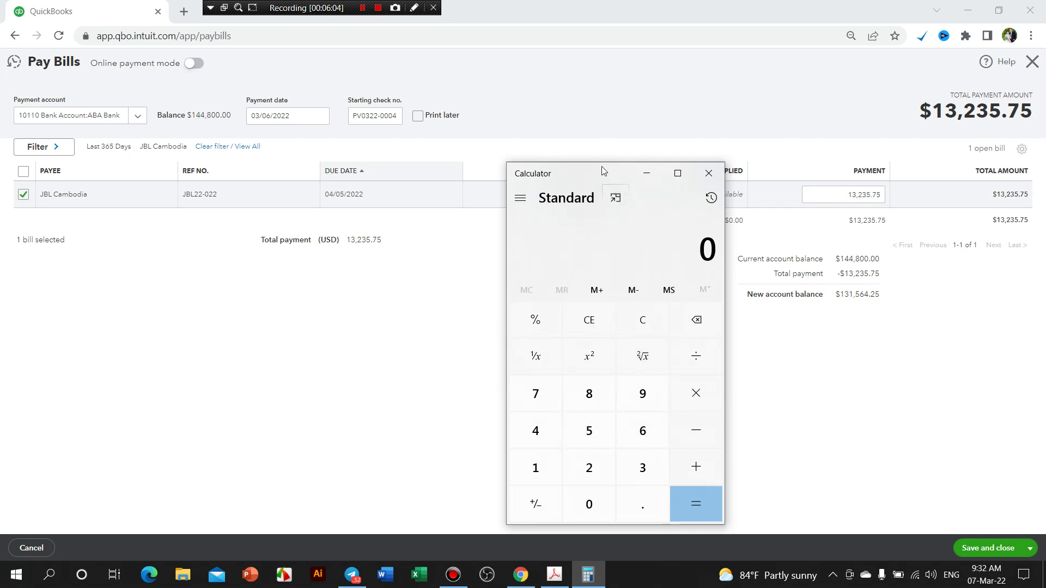
left_click_drag(603, 171, 419, 149)
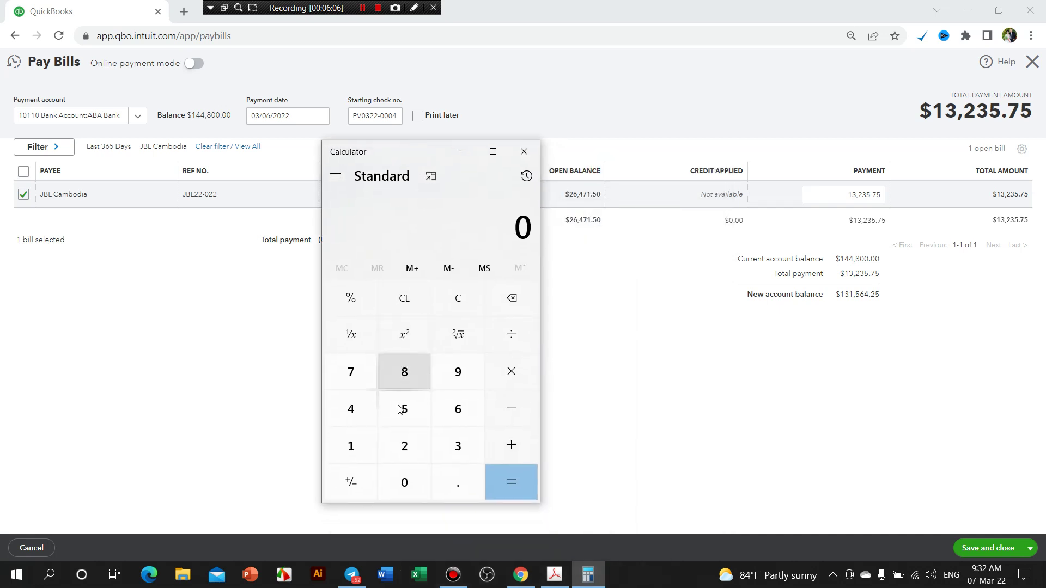
Calculate half of the JBL Cambodia bill's open balance in the Calculator by dividing 26471.5 by 2
left_click(405, 445)
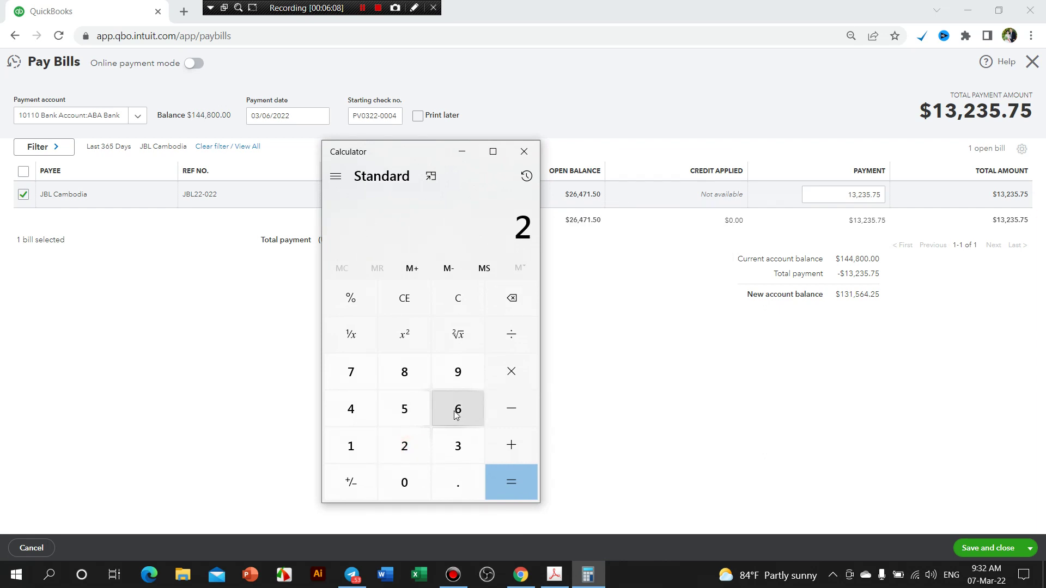
left_click(456, 415)
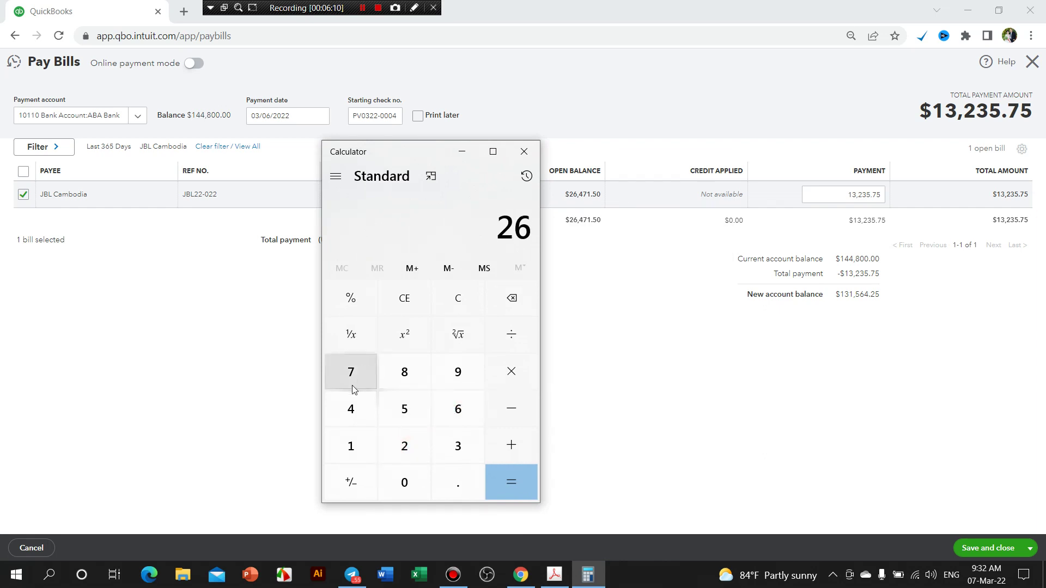
left_click(352, 410)
left_click(351, 374)
left_click(354, 456)
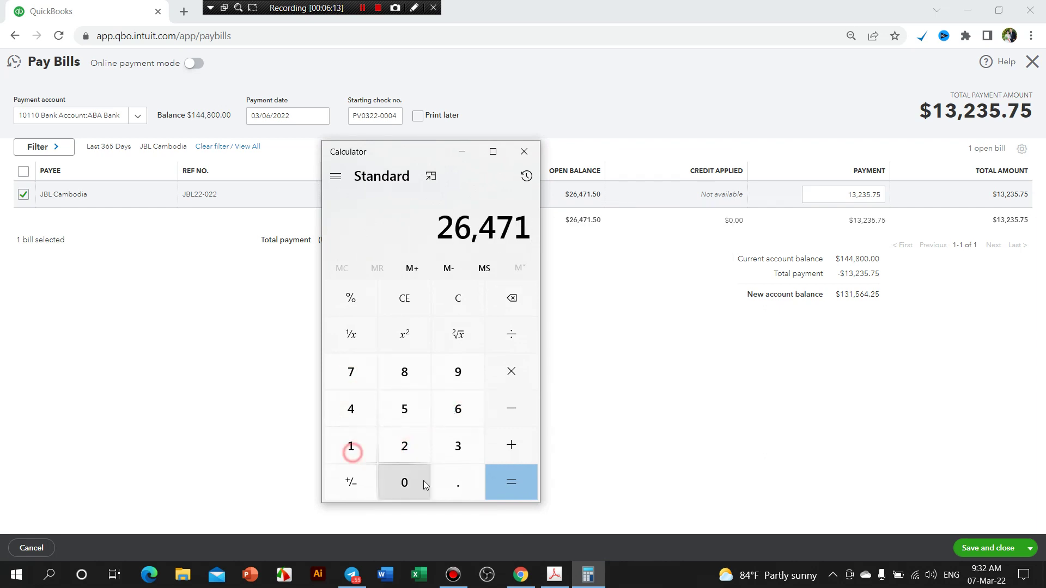
left_click(462, 484)
left_click(406, 410)
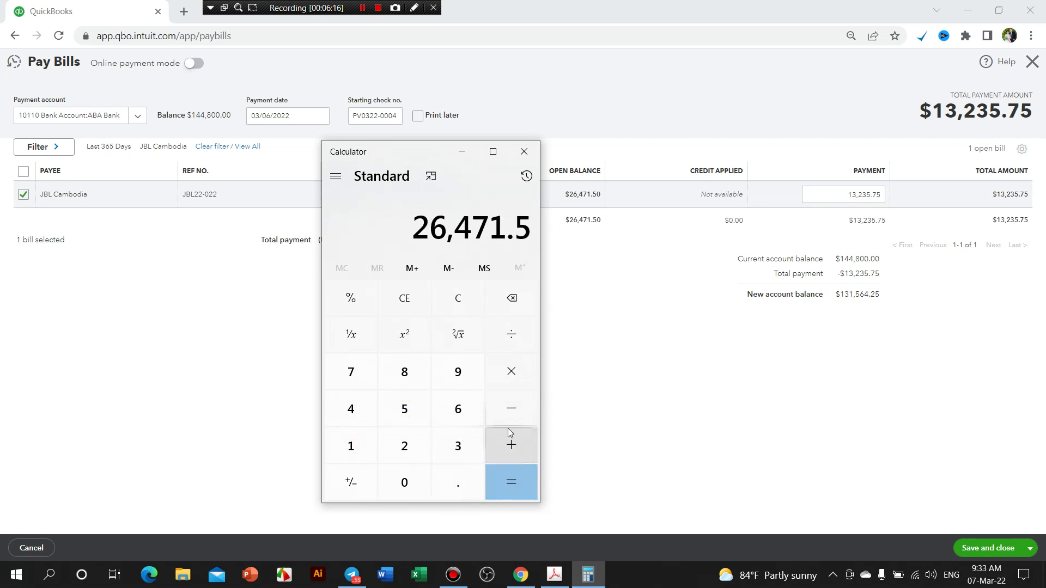
left_click(512, 342)
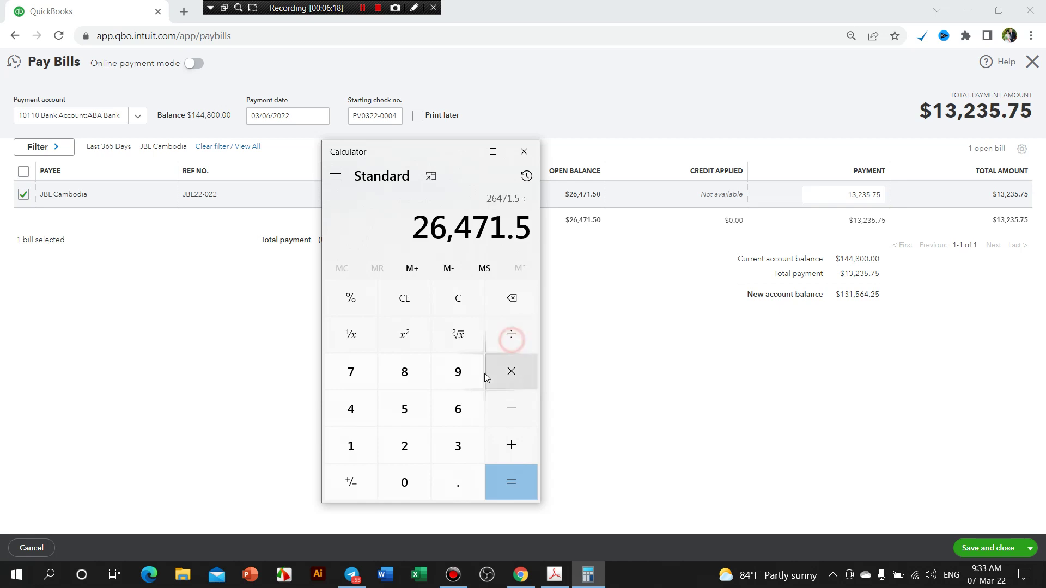
left_click(406, 442)
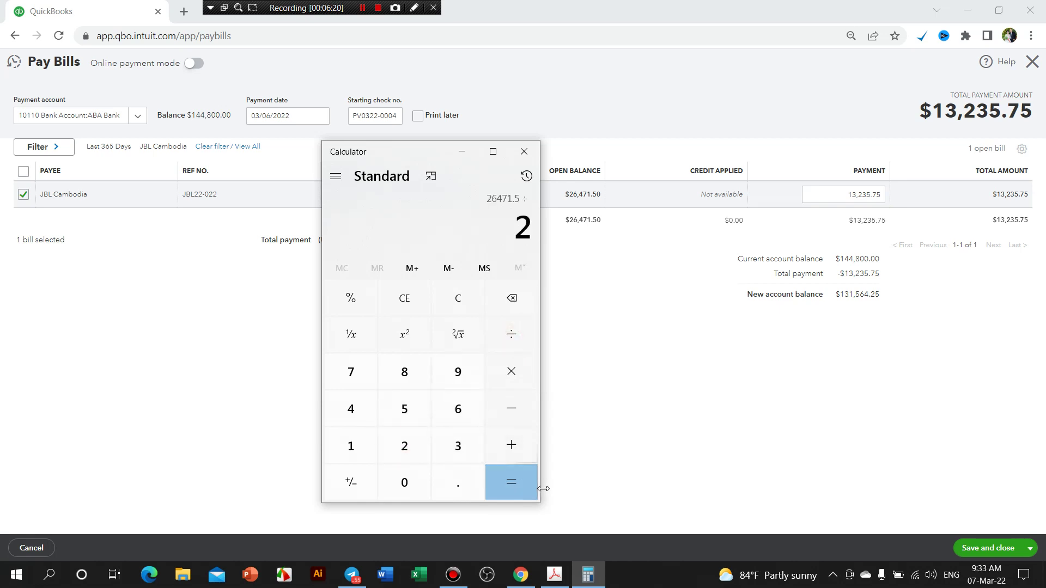
left_click(512, 484)
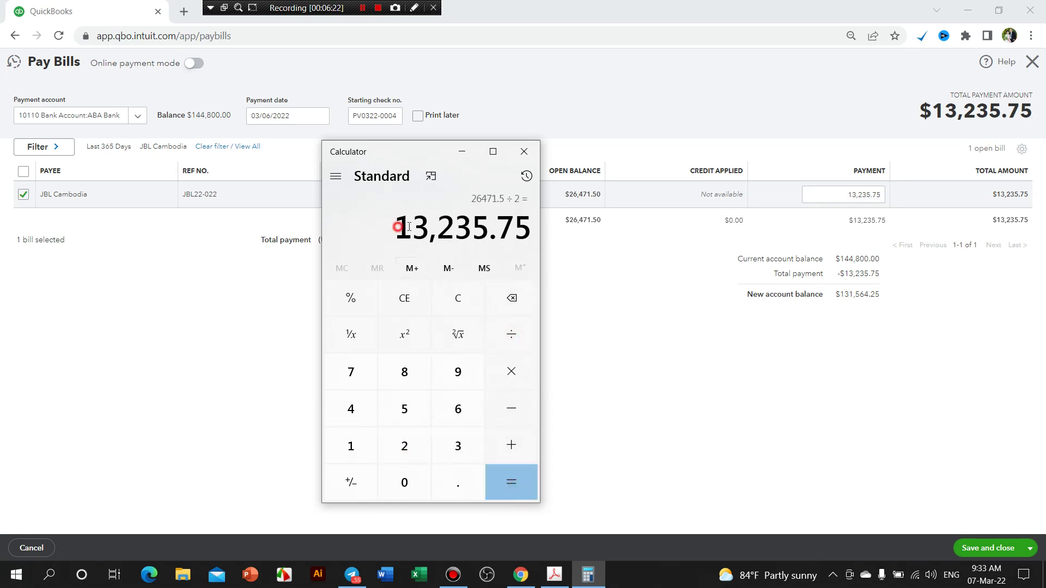
Copy the Calculator's result, minimize the Calculator, and paste 13,235.75 as the payment for JBL Cambodia's bill
left_click_drag(397, 228, 524, 230)
key("ctrl+c")
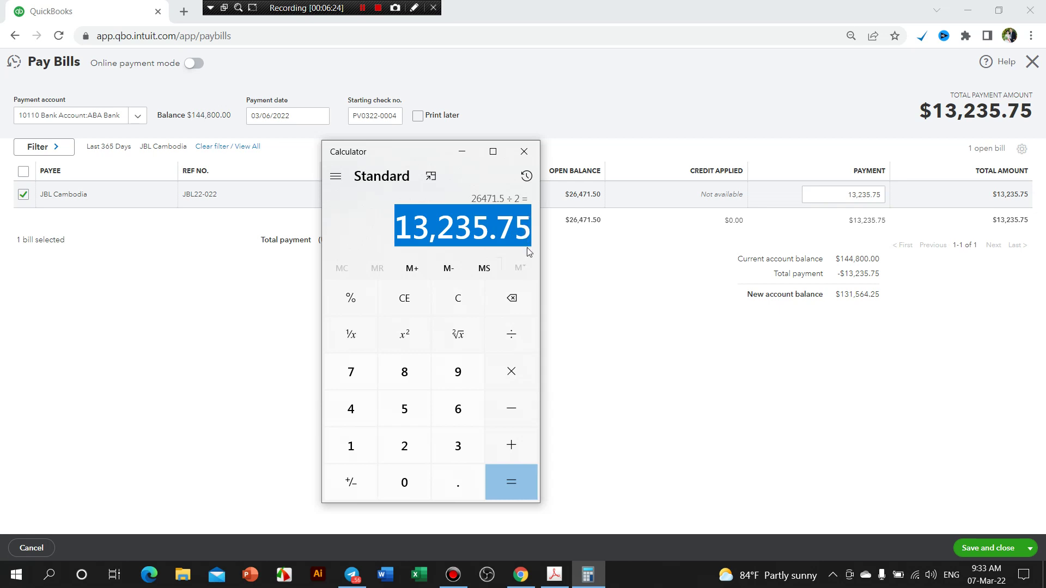
left_click(462, 151)
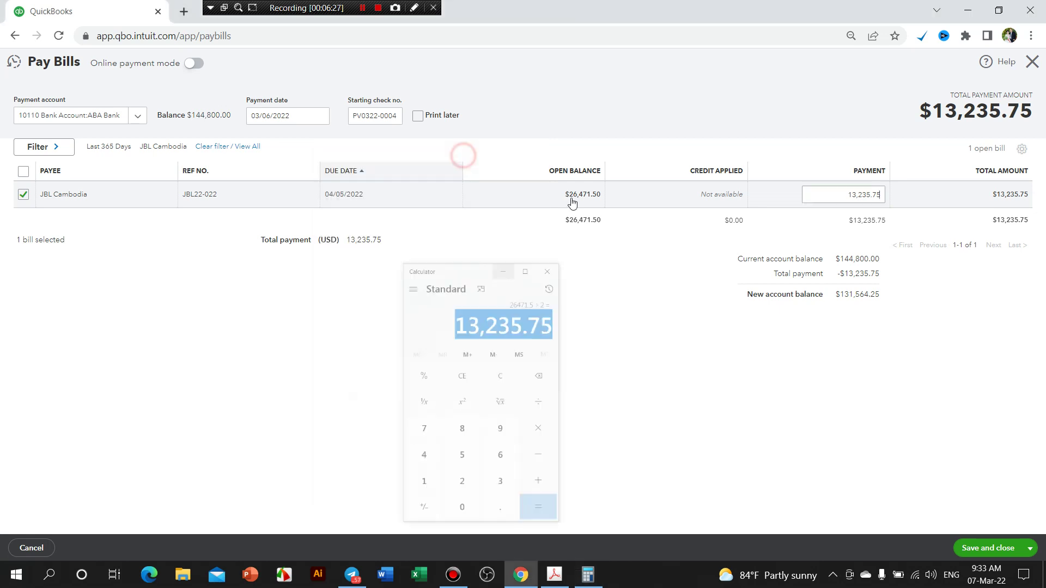
double_click(828, 195)
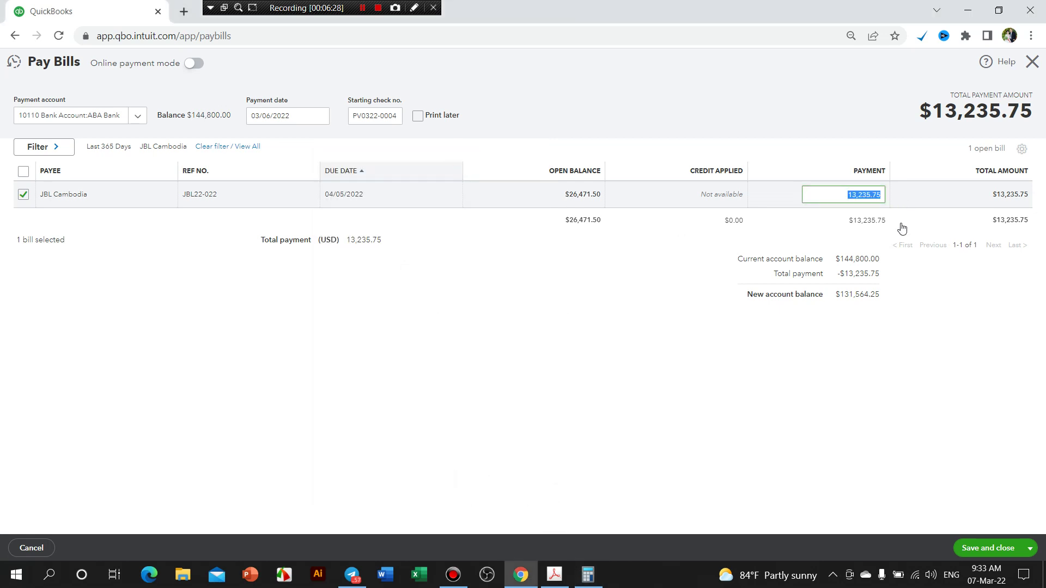
key("ctrl+v")
left_click(810, 153)
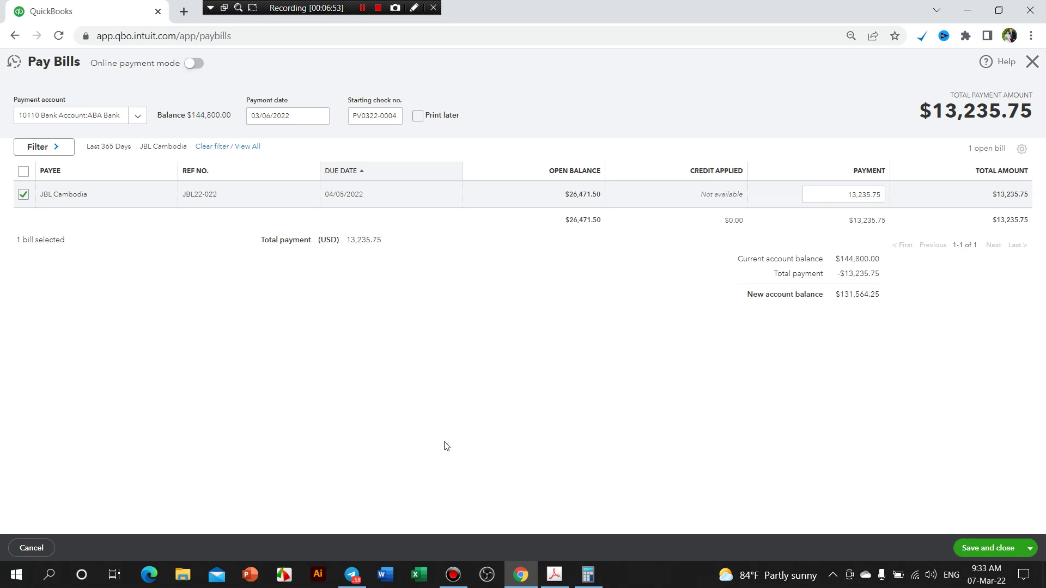
Mark the bill payment for printing later, and save and close it
left_click(418, 116)
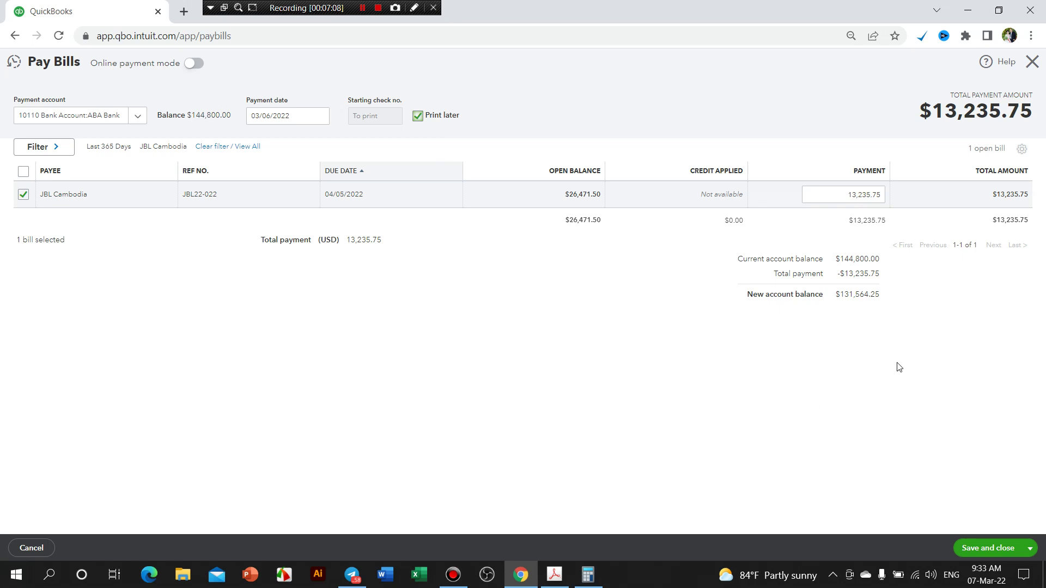
left_click(1006, 553)
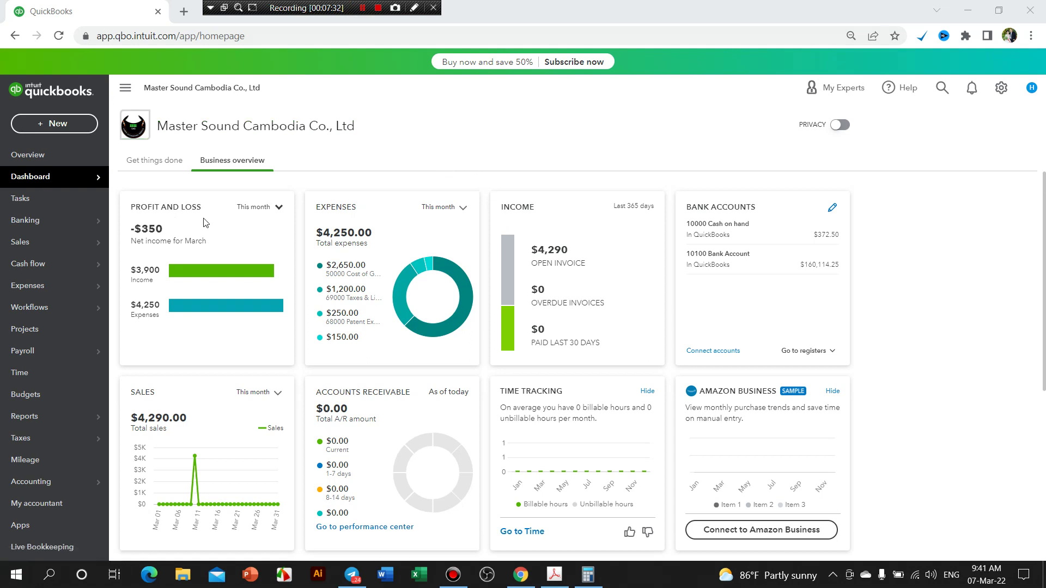
Open the General Ledger report from the custom reports list
mouse_move(64, 422)
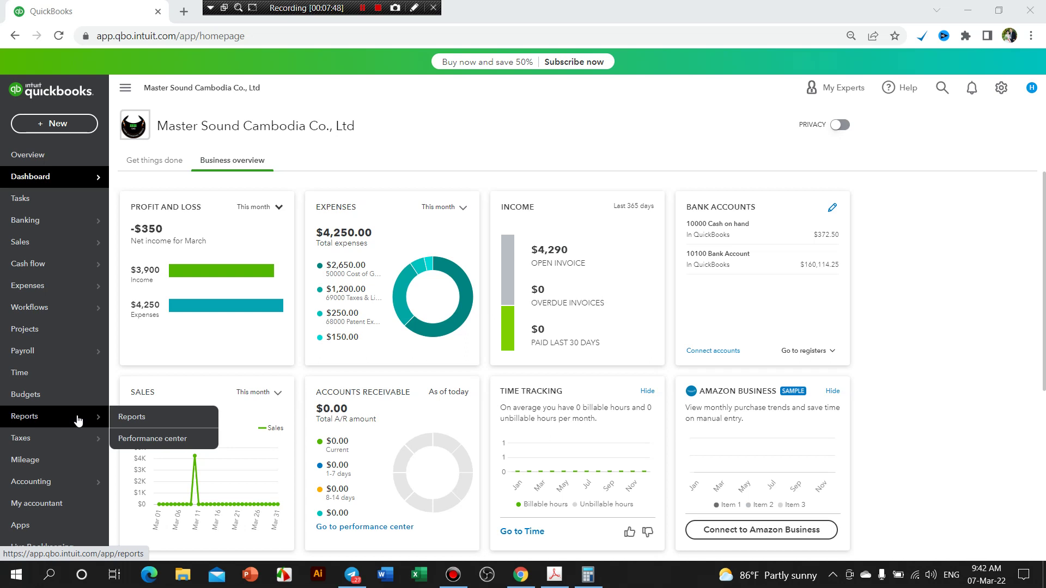
left_click(130, 418)
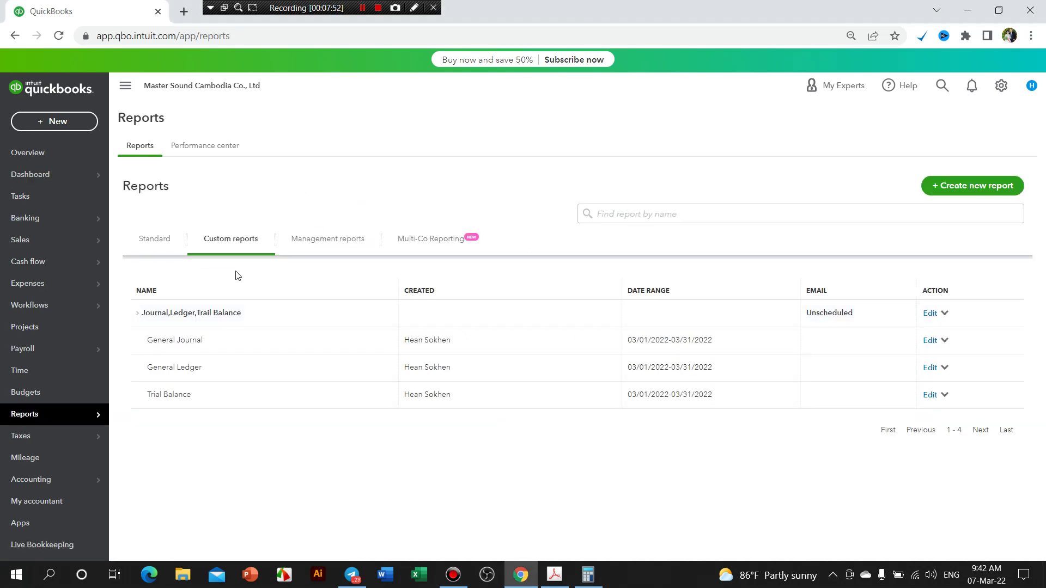
left_click(159, 241)
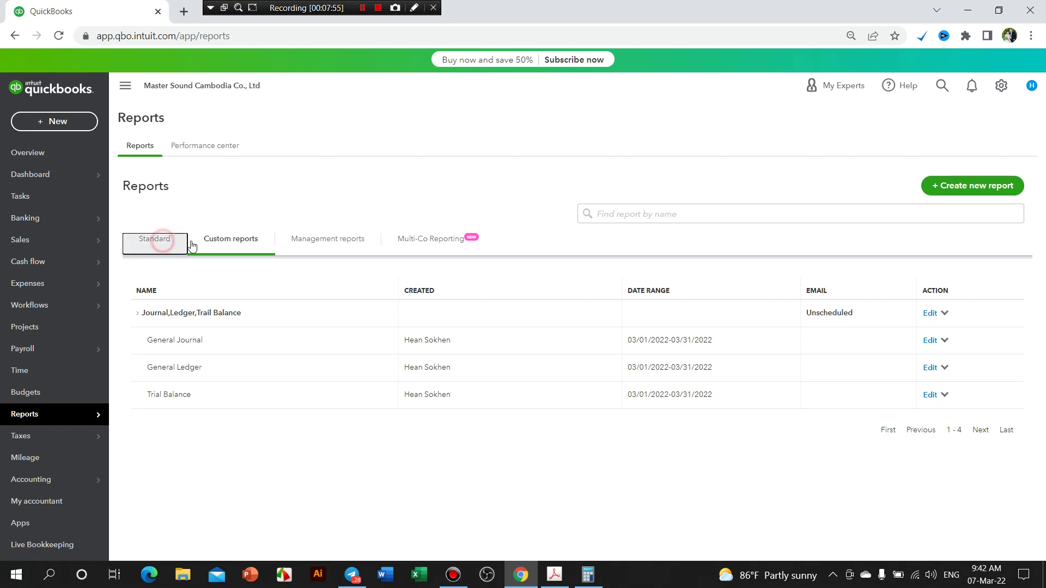
left_click(231, 242)
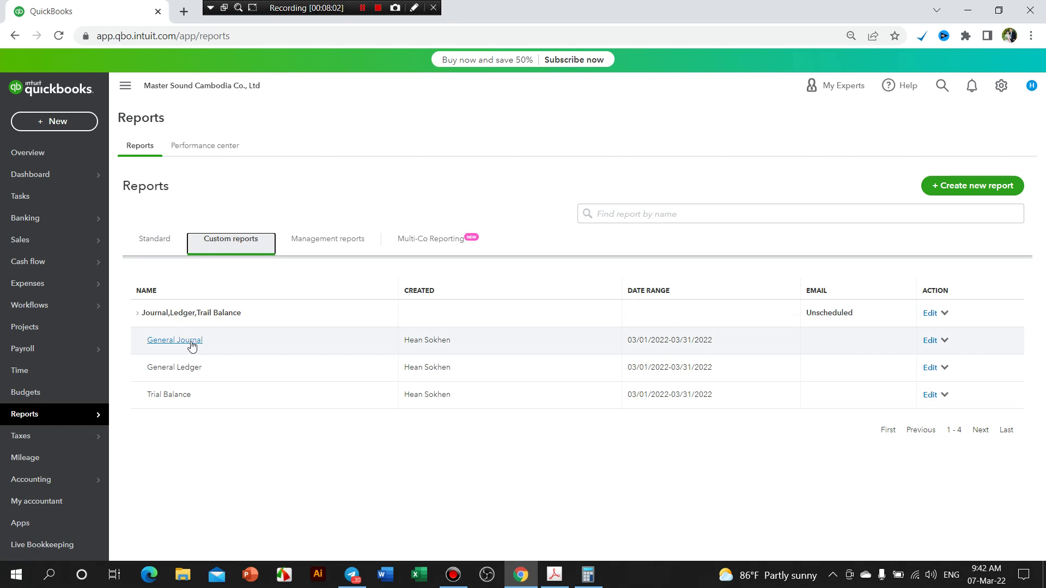
left_click(195, 370)
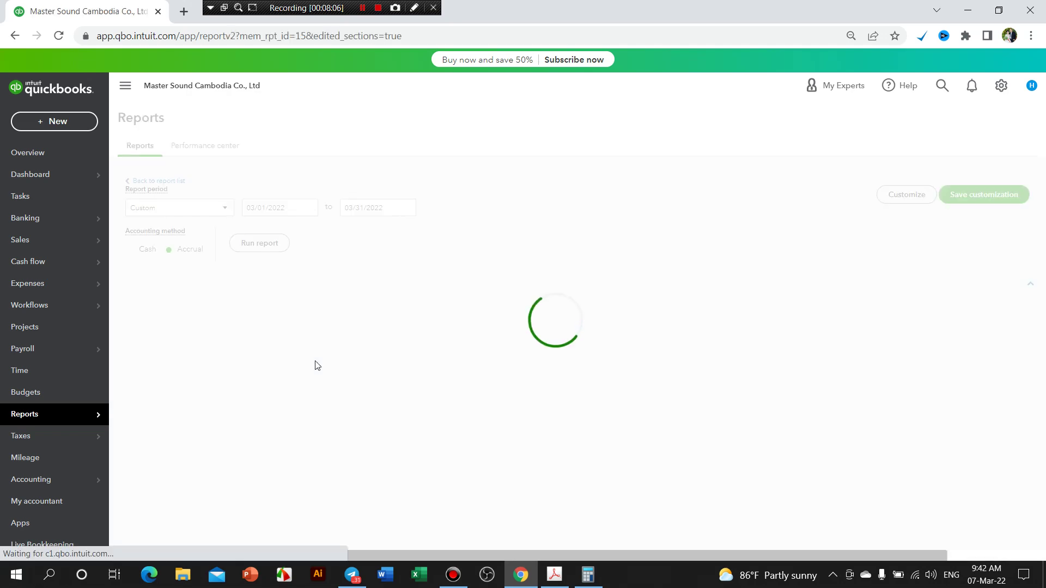
Examine the March 2022 General Ledger for JBL Cambodia's bill payment under Accounts Payable and the ABA Bank account
scroll(354, 368, "down", 4)
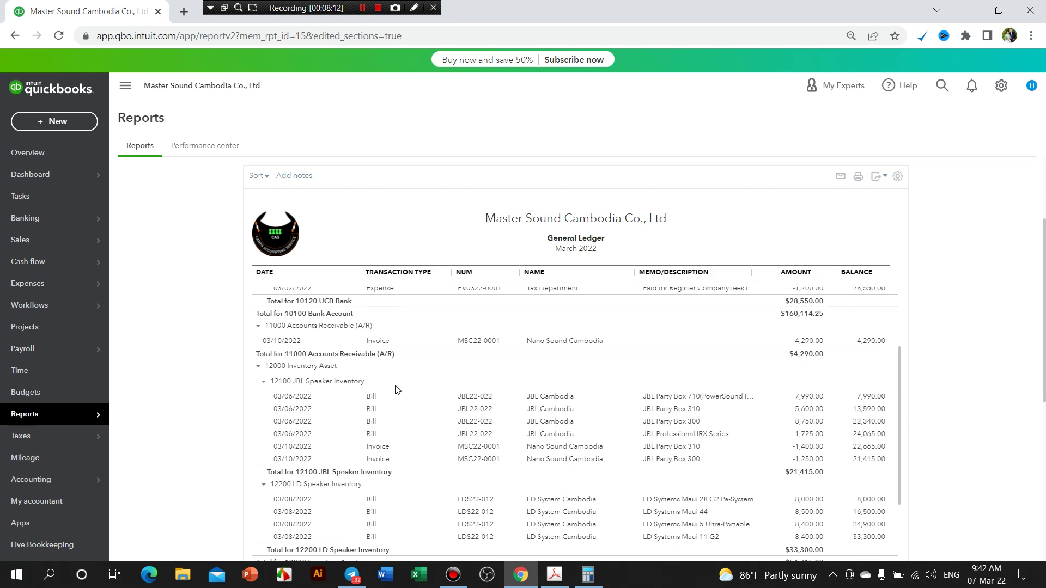
scroll(401, 402, "down", 3)
scroll(406, 410, "down", 2)
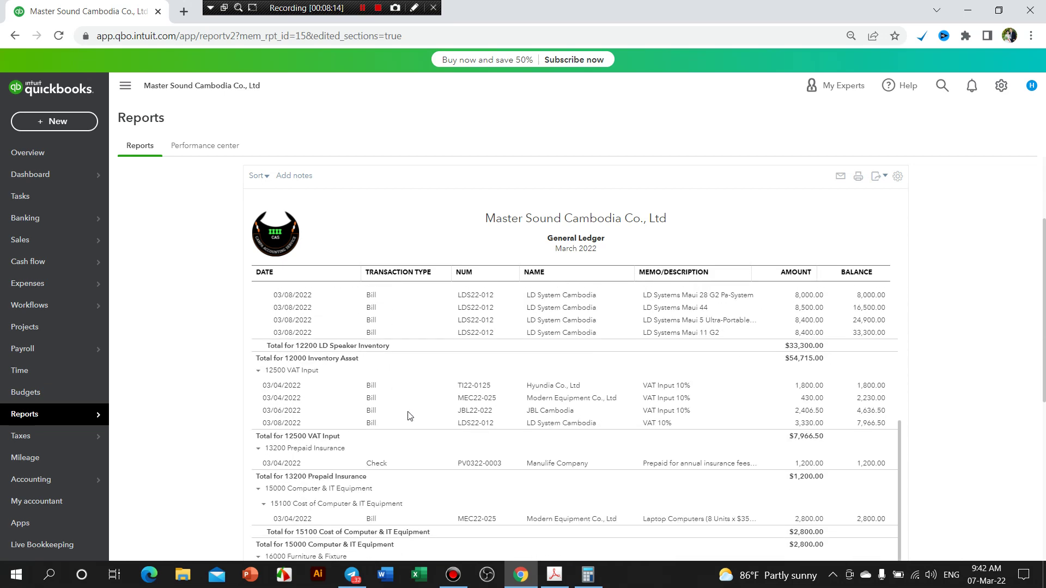
scroll(410, 418, "down", 5)
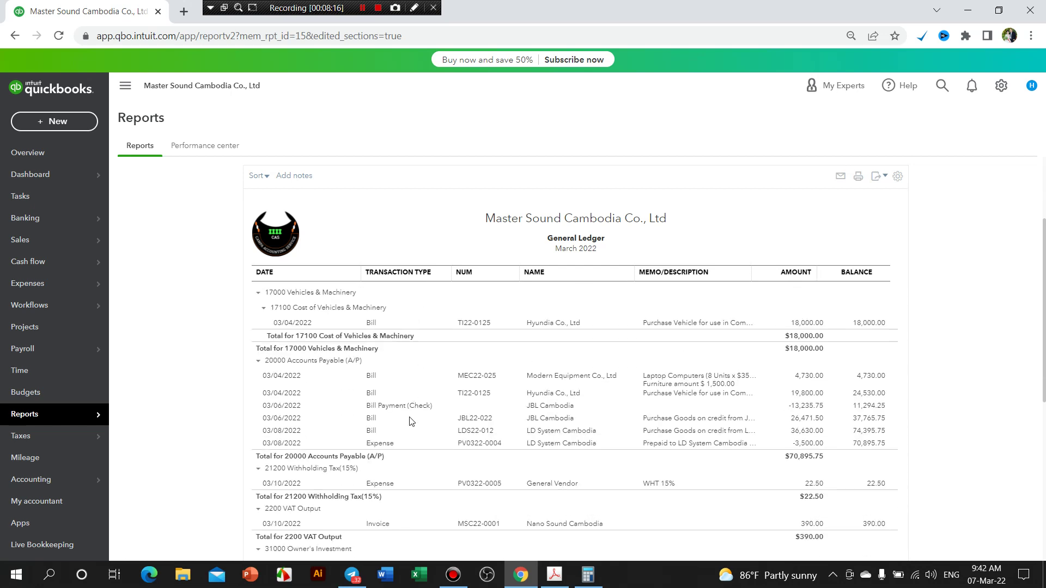
scroll(410, 421, "down", 1)
scroll(410, 421, "up", 2)
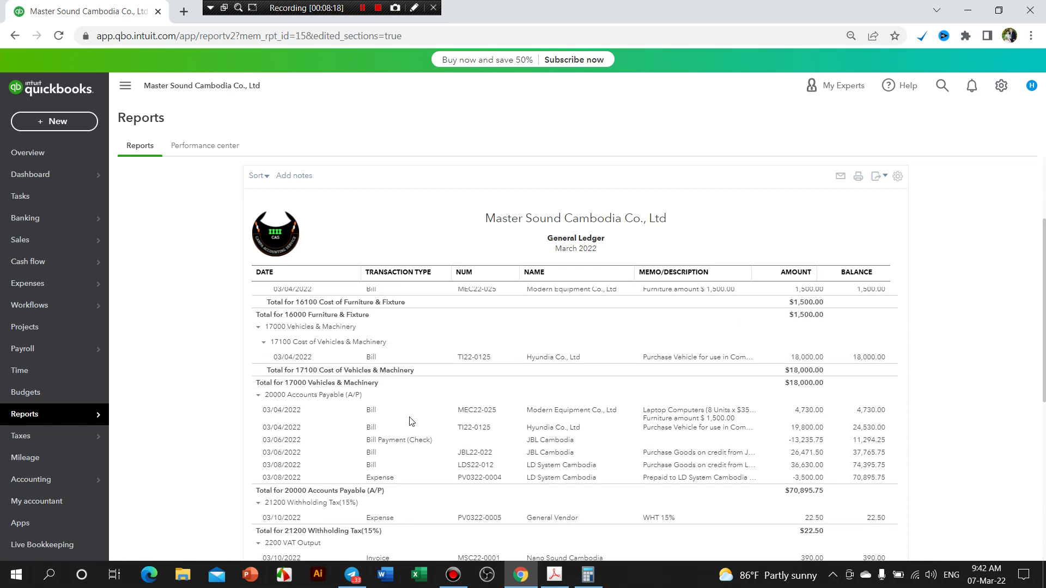
scroll(410, 421, "up", 4)
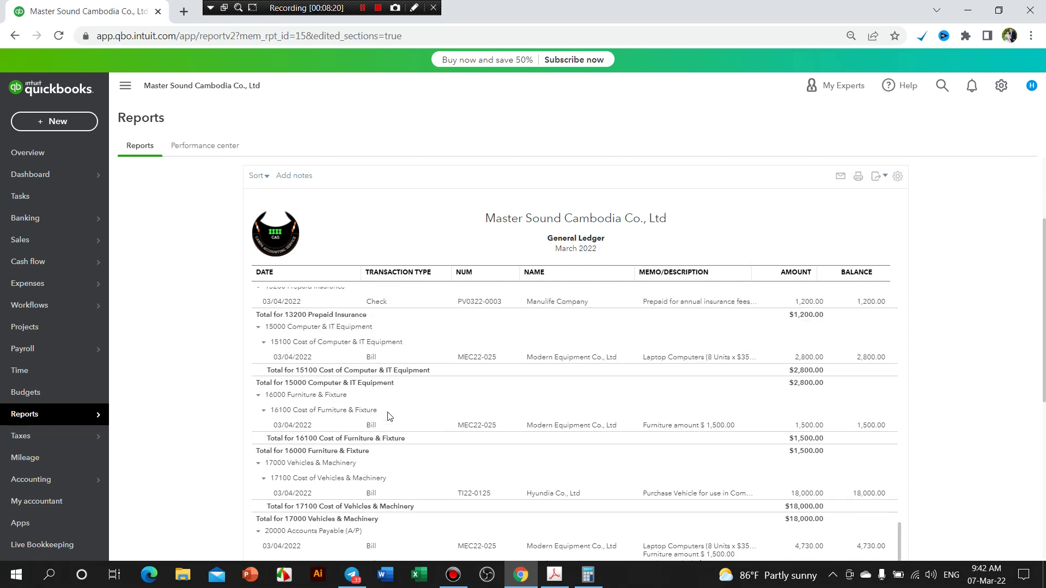
scroll(395, 411, "up", 5)
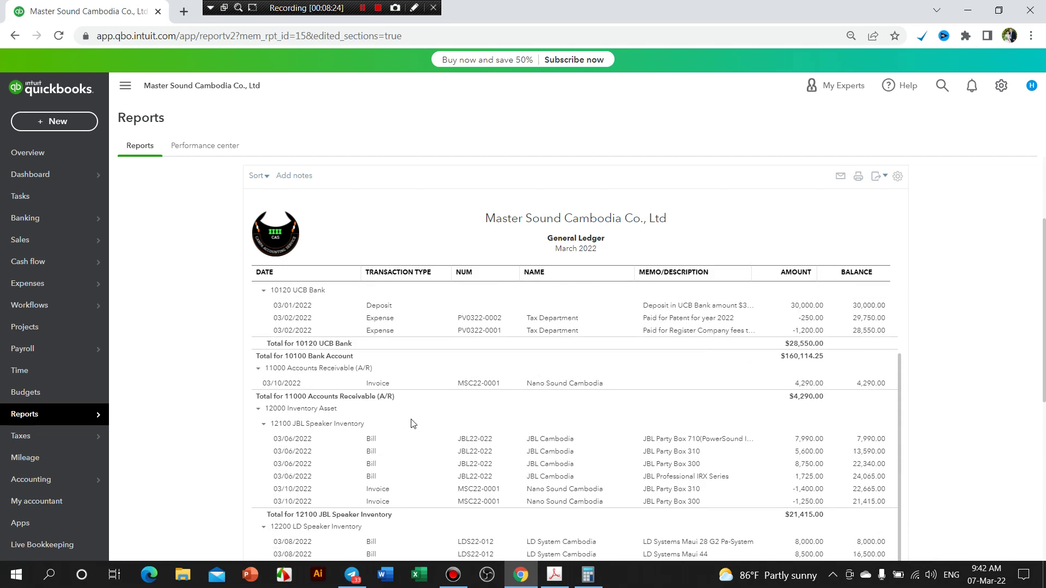
scroll(412, 424, "up", 2)
scroll(420, 425, "up", 4)
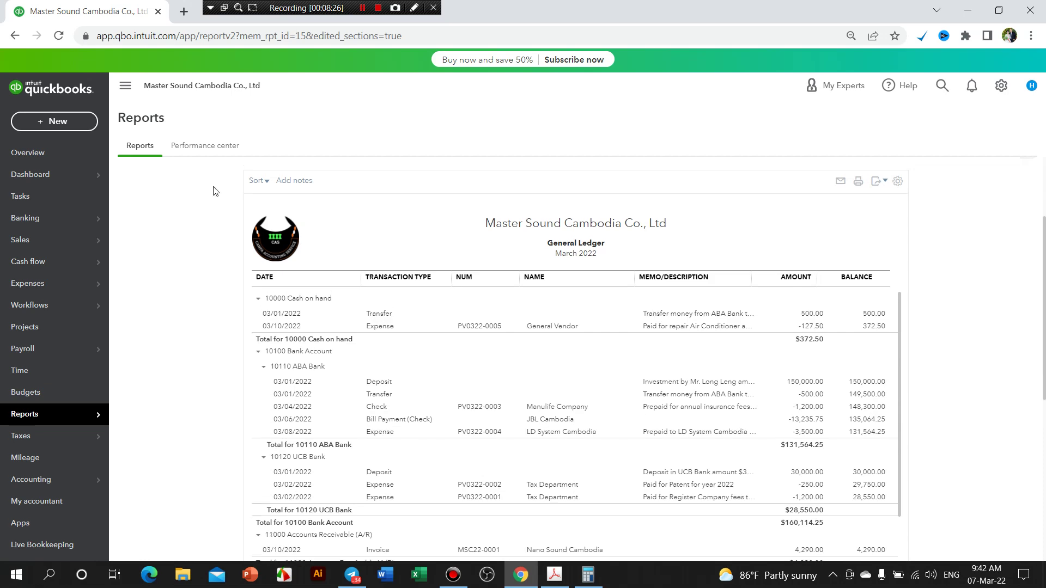
Set the General Ledger's report period to All Dates and rerun the report
left_click(220, 230)
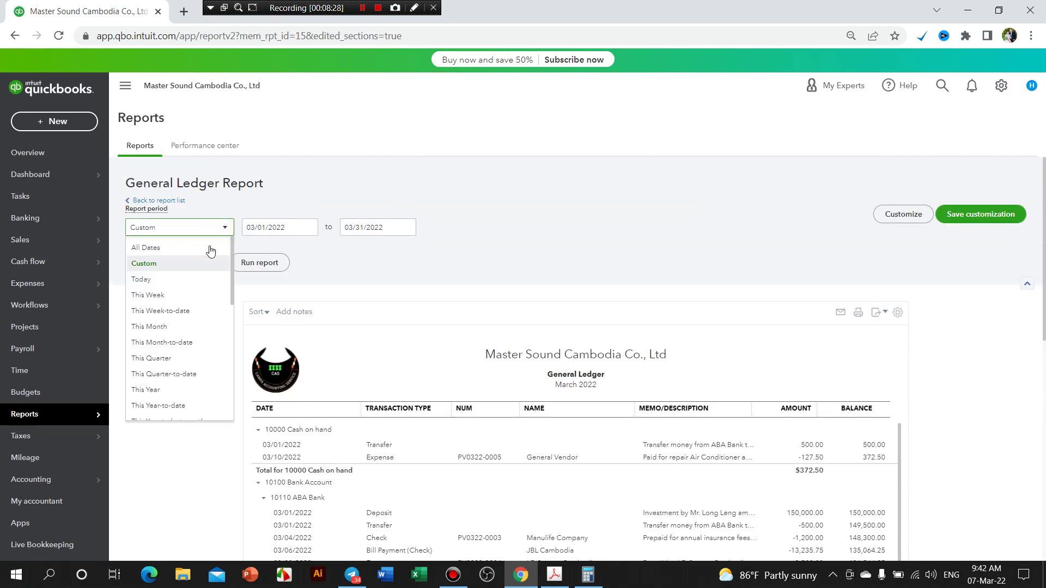
left_click(179, 244)
left_click(256, 266)
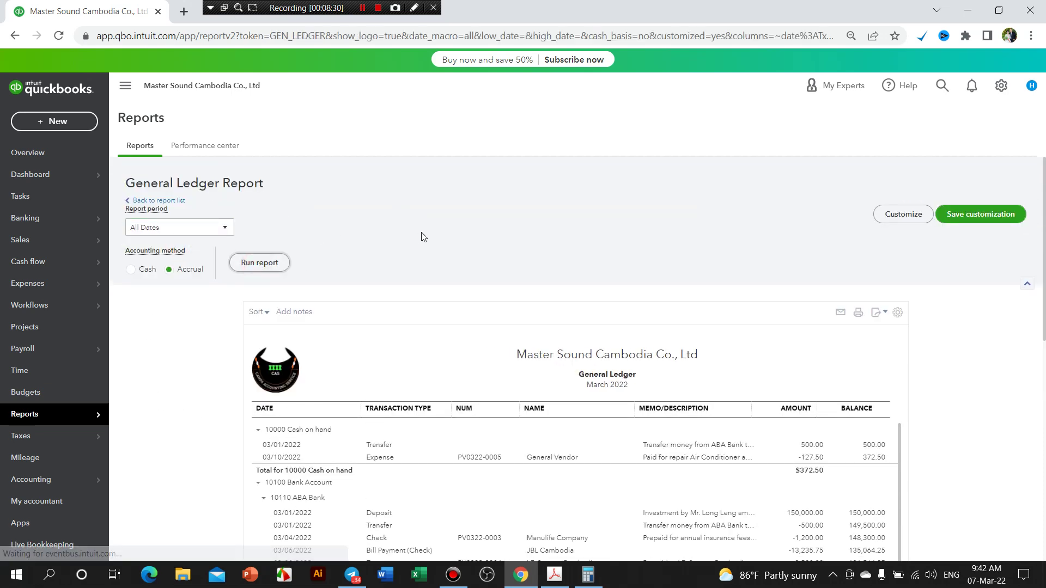
Review the all-dates General Ledger from the bank accounts to the expenses, and recheck the Accounts Payable entries for JBL Cambodia
scroll(501, 294, "down", 10)
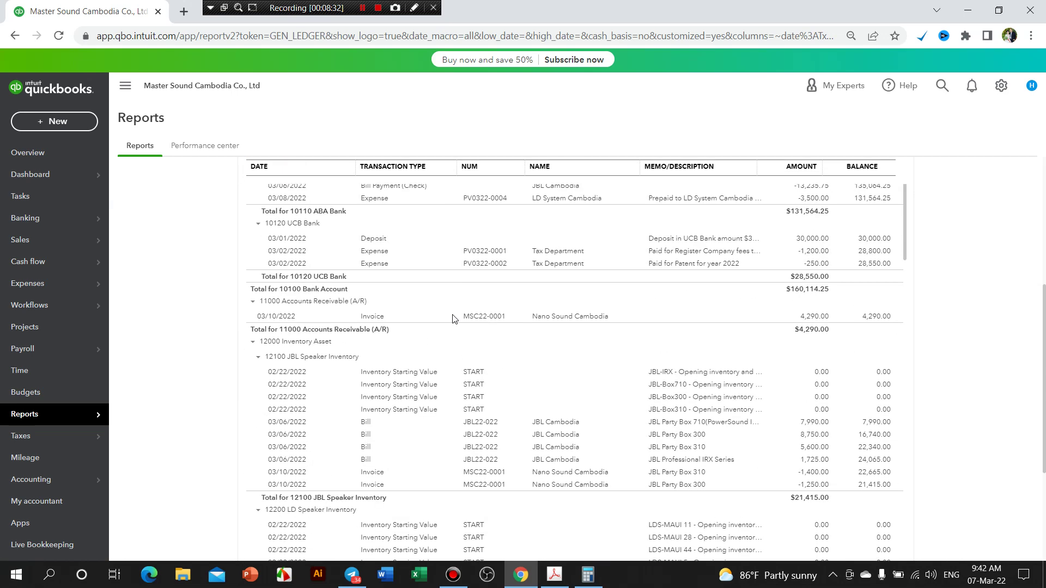
scroll(452, 319, "down", 3)
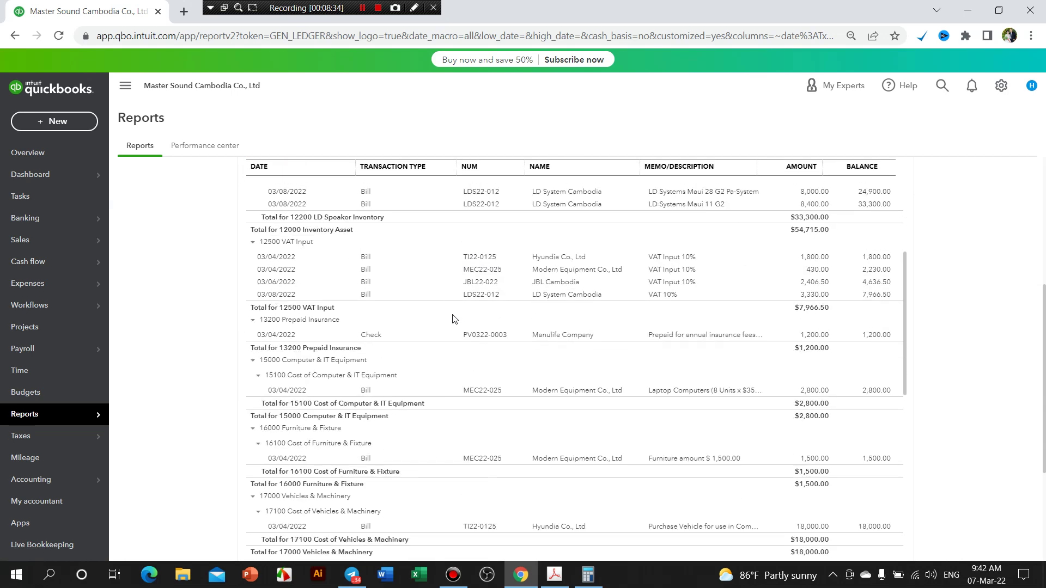
scroll(446, 328, "down", 3)
scroll(420, 376, "down", 5)
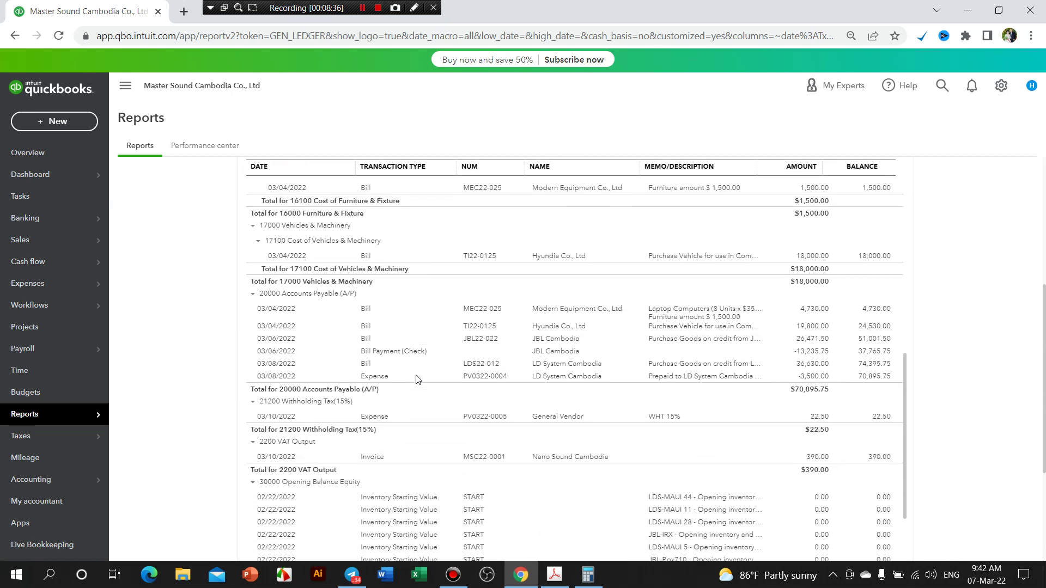
scroll(425, 380, "down", 3)
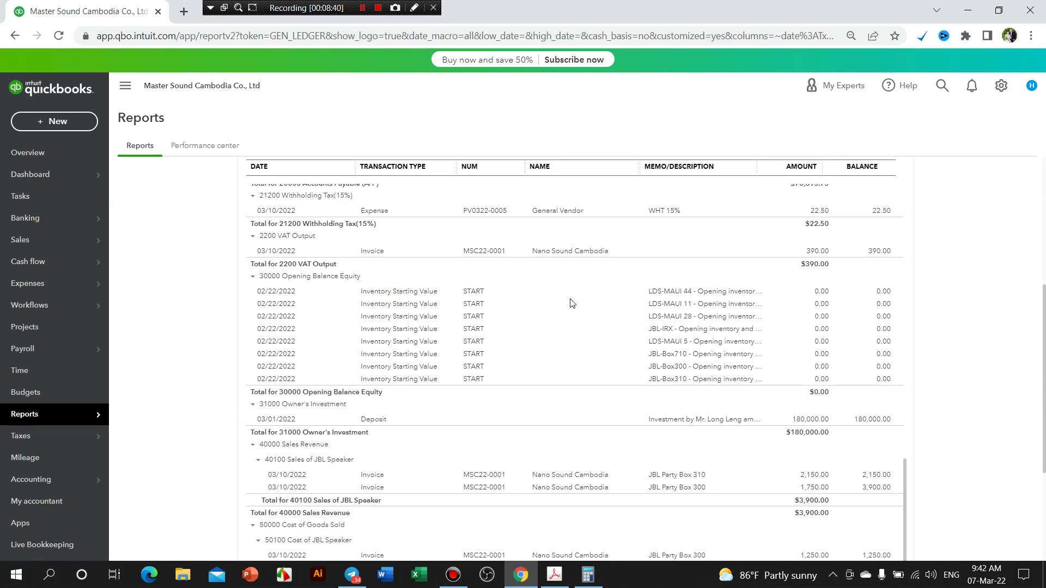
scroll(463, 359, "down", 3)
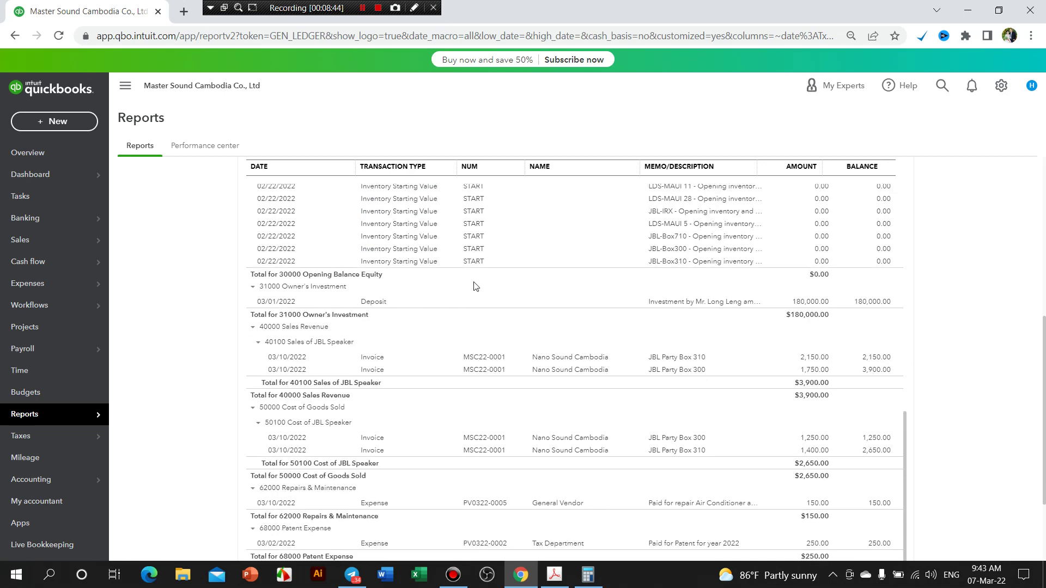
scroll(441, 359, "down", 3)
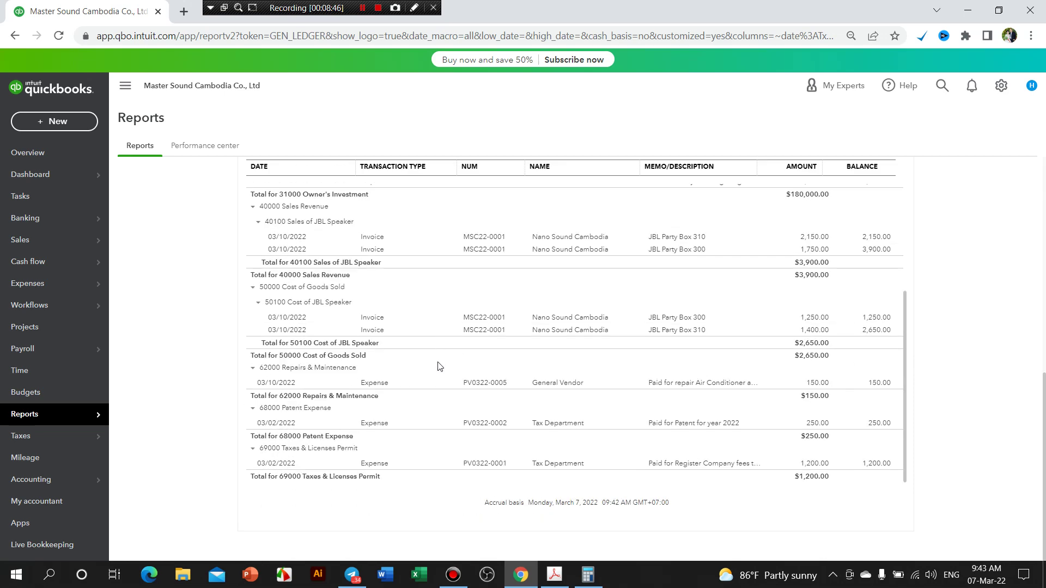
scroll(441, 366, "up", 10)
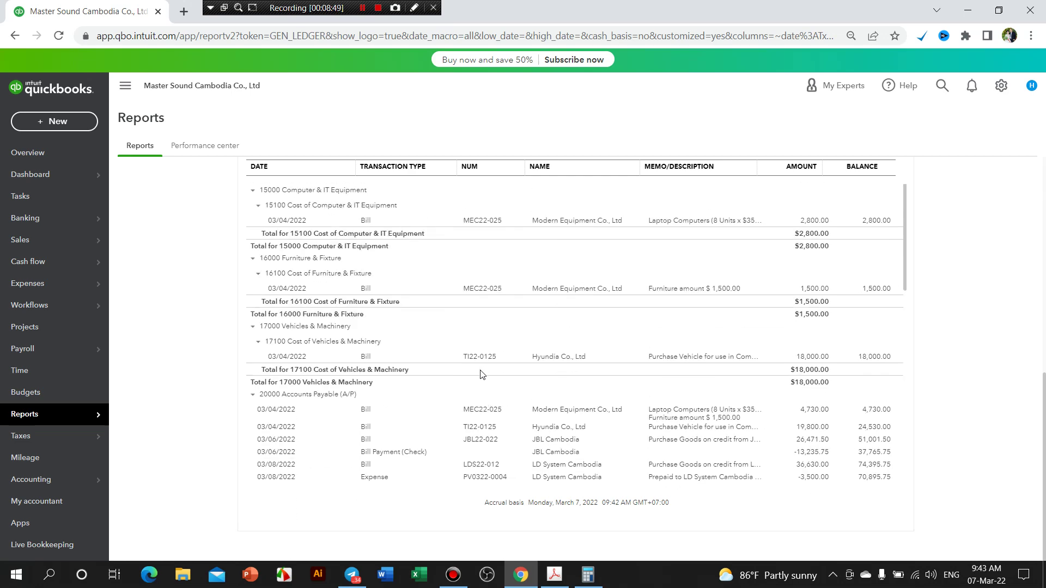
scroll(413, 352, "up", 3)
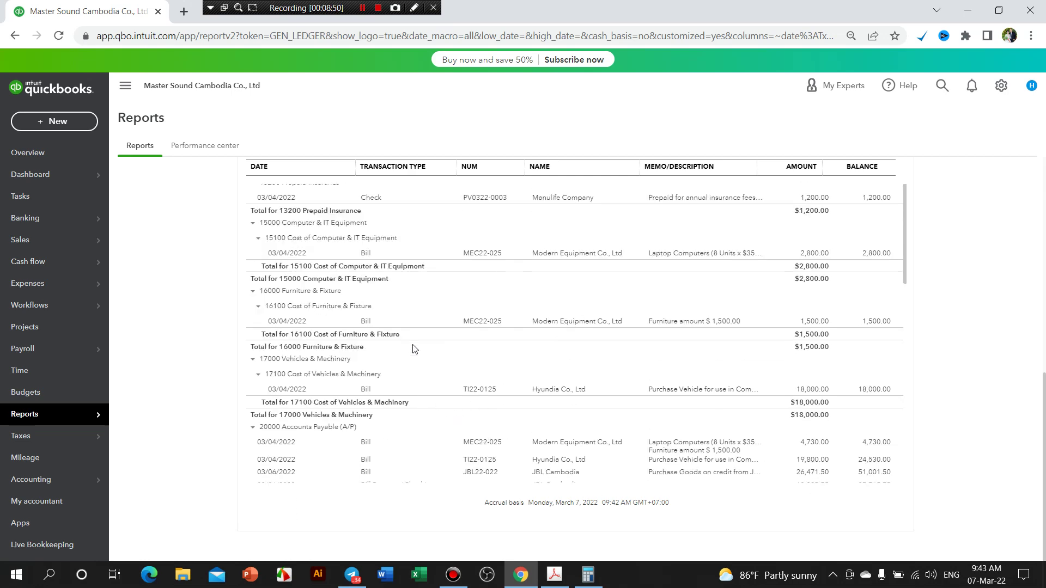
Review the all-dates General Ledger's inventory, VAT input, receivable, cash and bank account entries
scroll(412, 336, "up", 5)
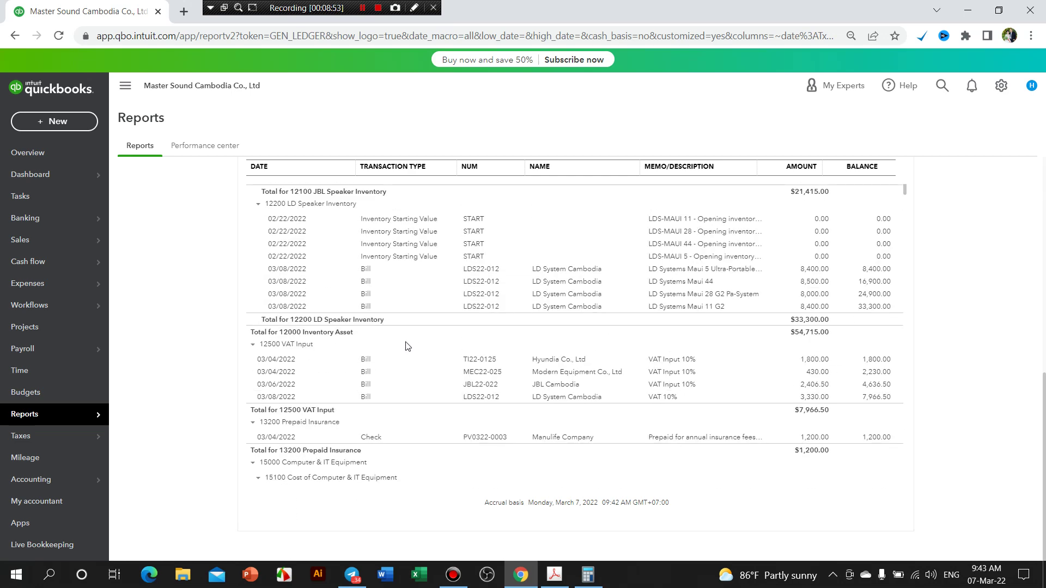
scroll(419, 359, "up", 1)
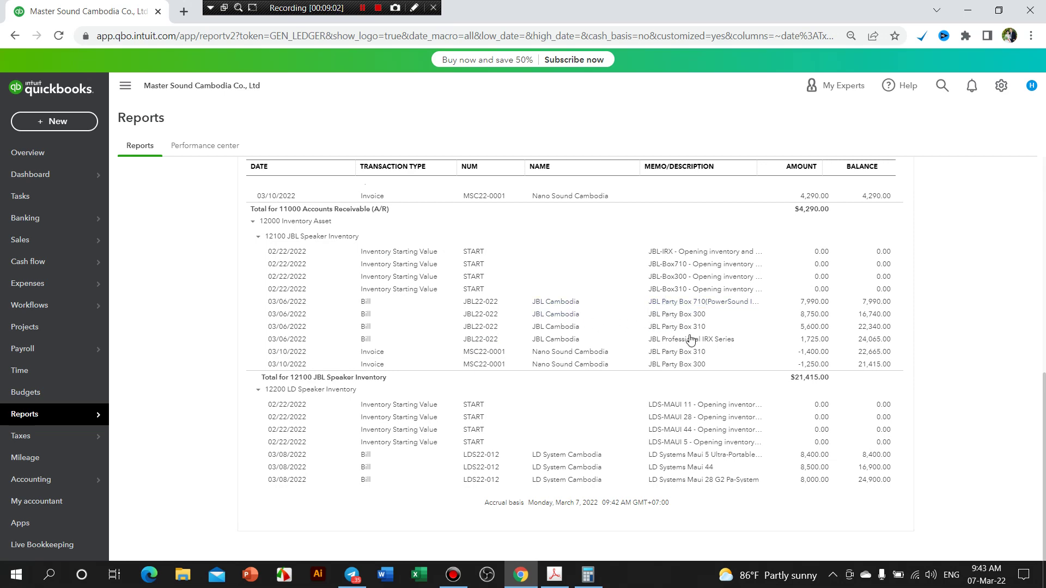
scroll(662, 335, "up", 5)
scroll(658, 333, "up", 3)
scroll(643, 342, "down", 1)
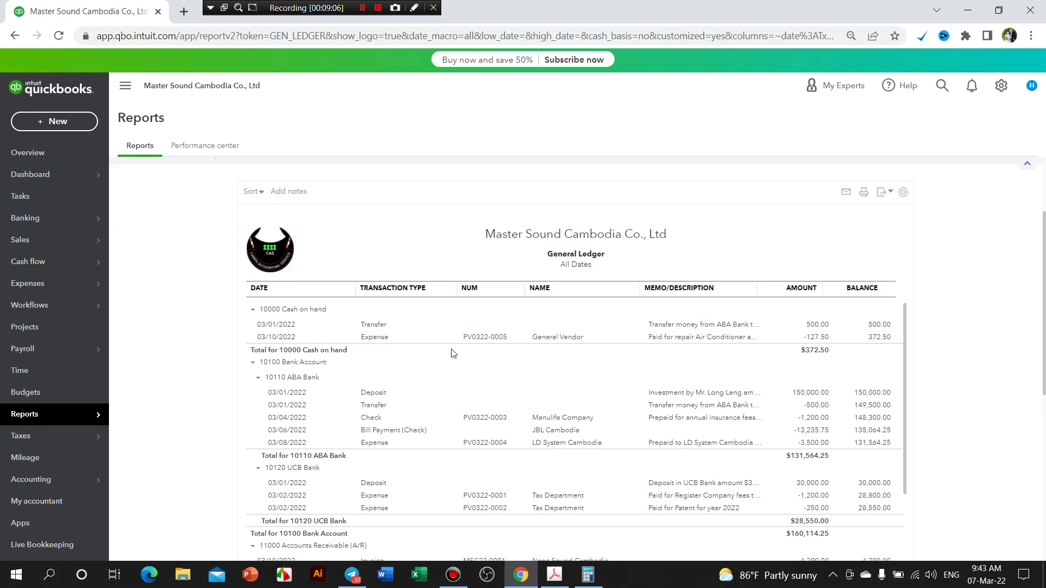
scroll(475, 348, "down", 1)
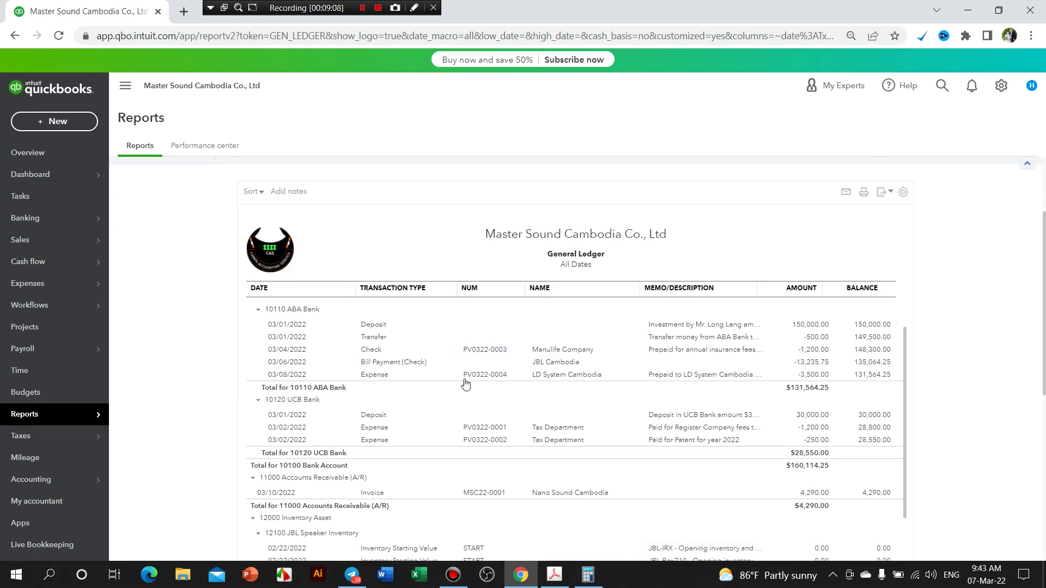
scroll(444, 415, "down", 3)
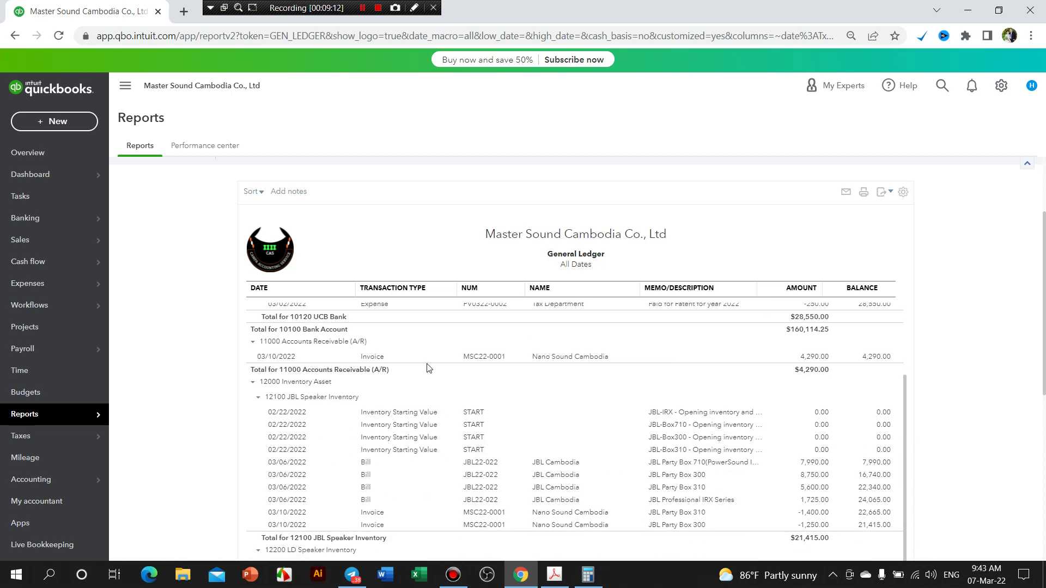
left_click(362, 10)
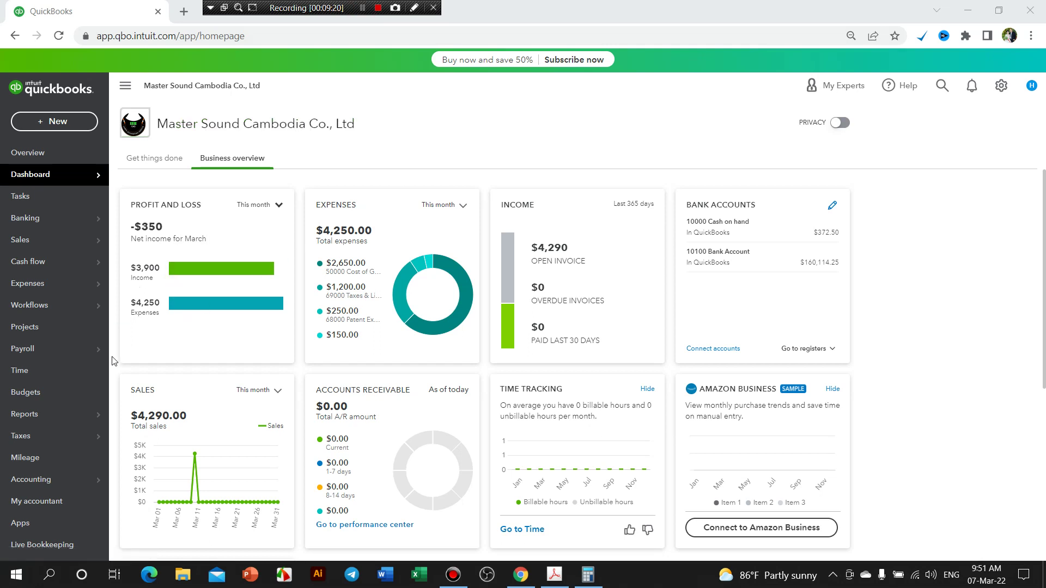
Open the General Ledger from the custom reports list again
mouse_move(90, 417)
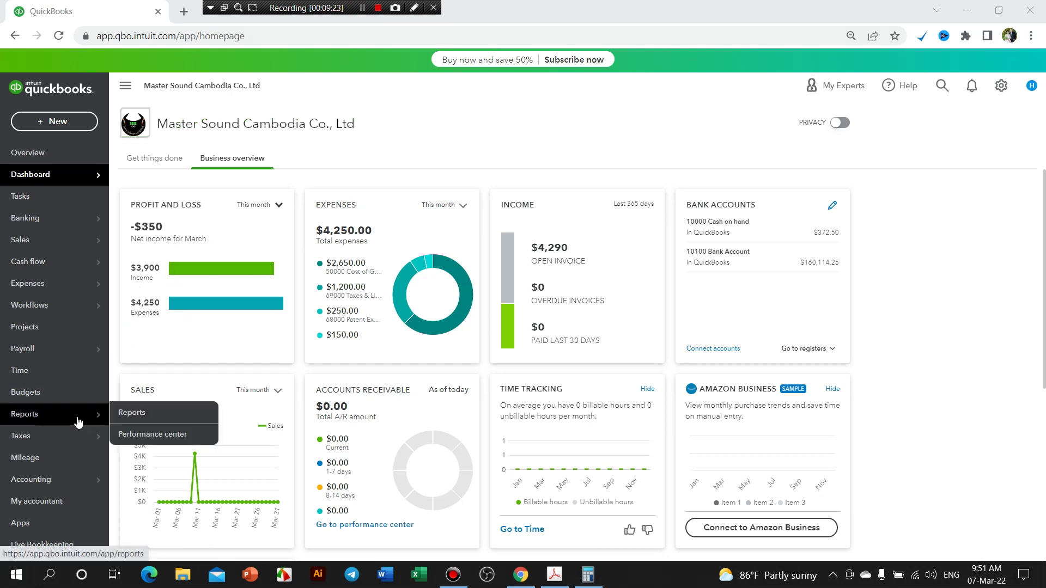
left_click(137, 414)
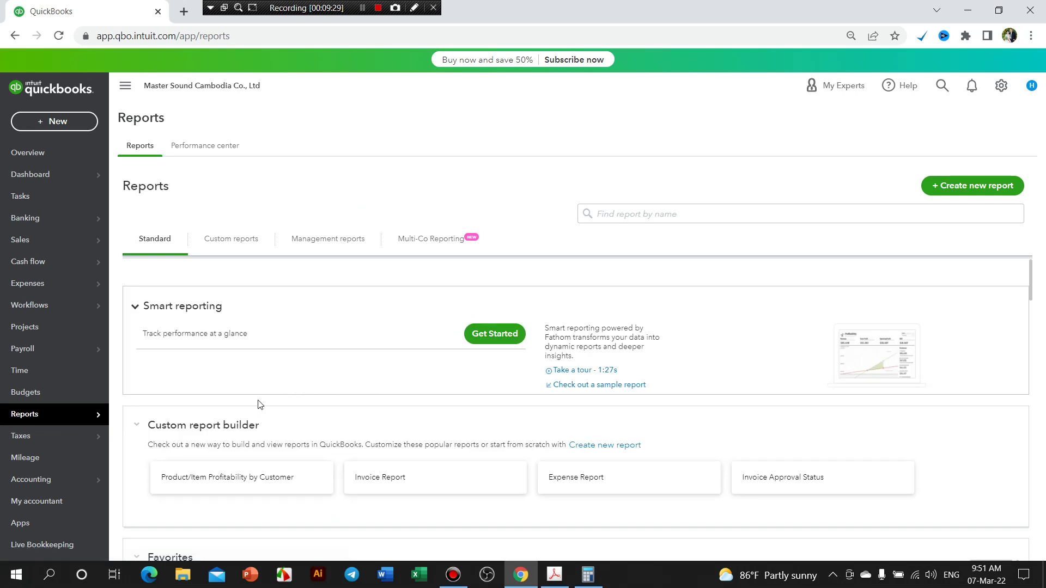
scroll(260, 405, "down", 3)
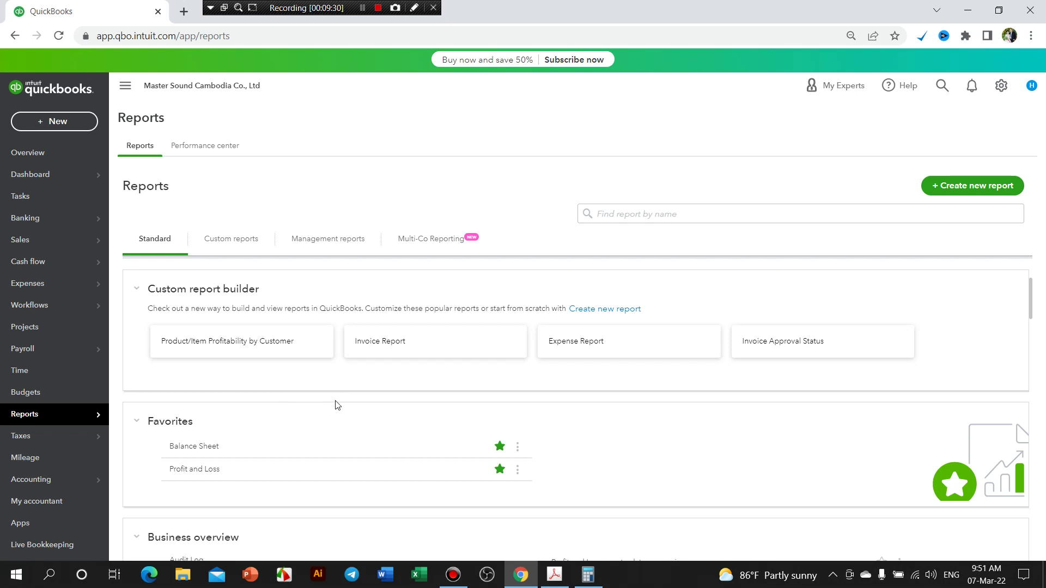
left_click(232, 241)
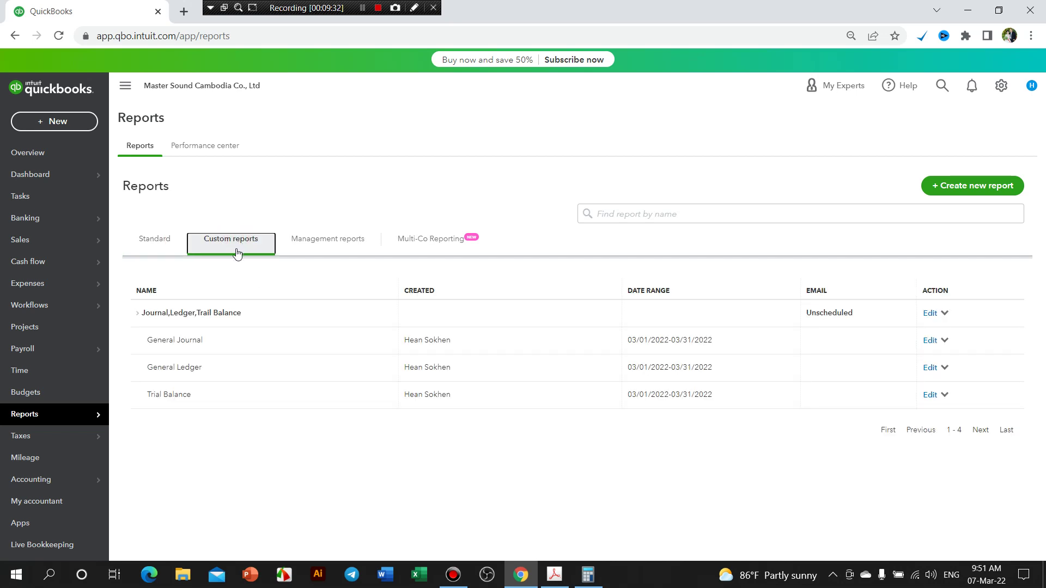
left_click(184, 368)
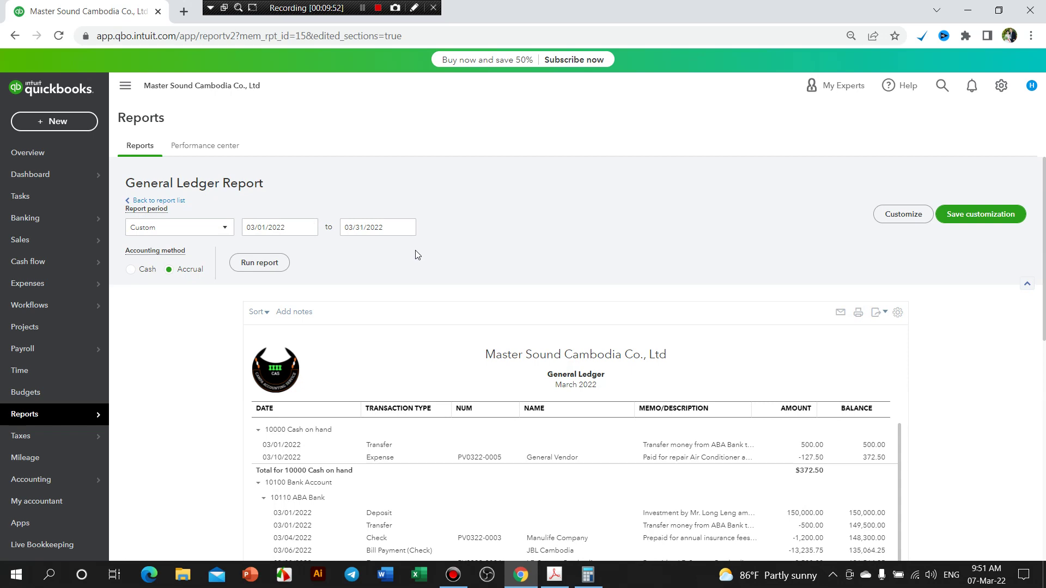
Set the General Ledger's date range to 03/01/2022 through 03/31/2022 and run the report
left_click(309, 228)
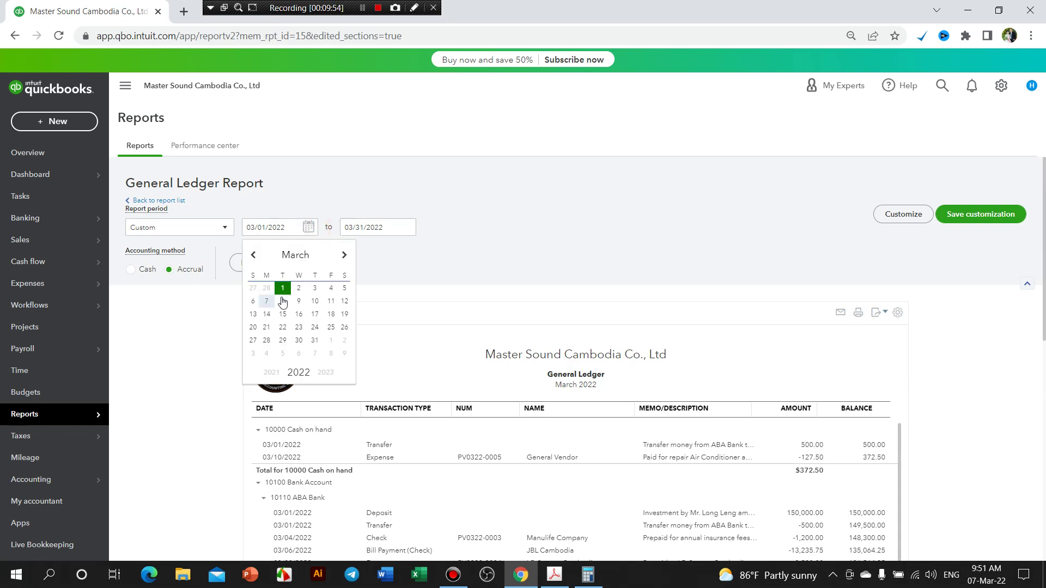
left_click(402, 229)
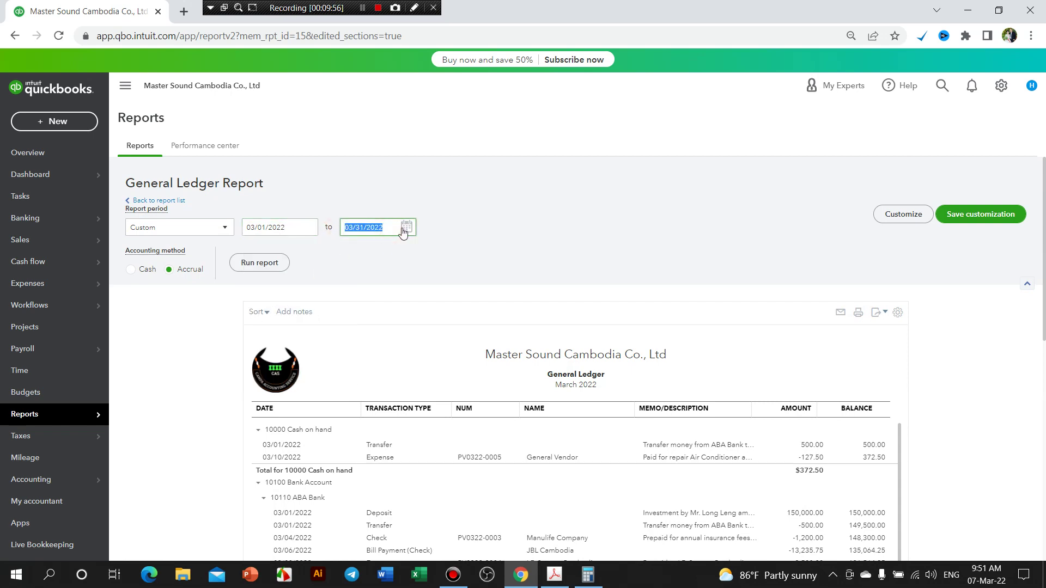
left_click(403, 230)
left_click(410, 344)
left_click(269, 266)
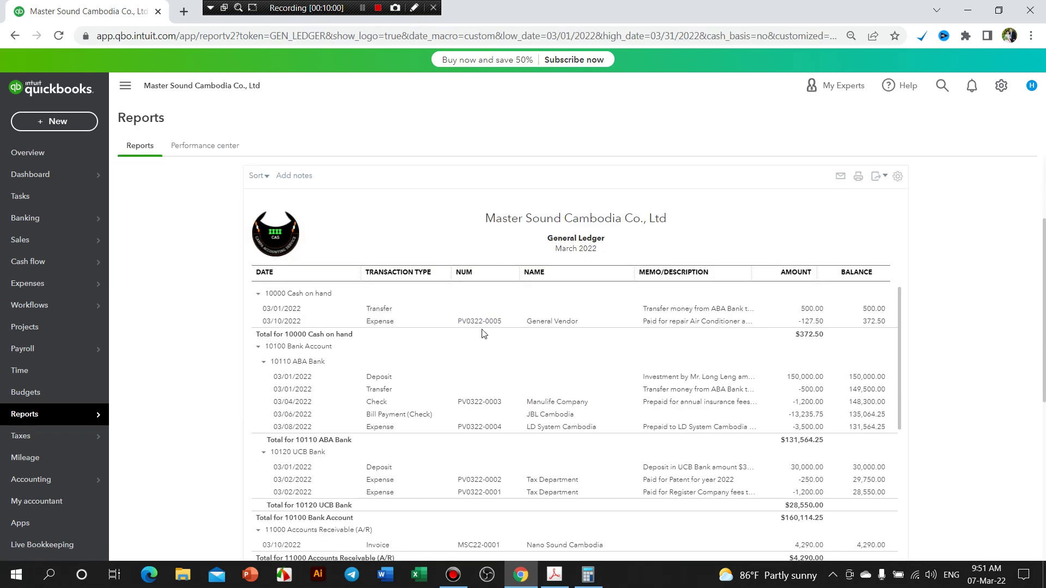
Find JBL Cambodia's bill payment dated 03/06/2022 under Accounts Payable in the General Ledger and open the transaction
scroll(483, 336, "down", 1)
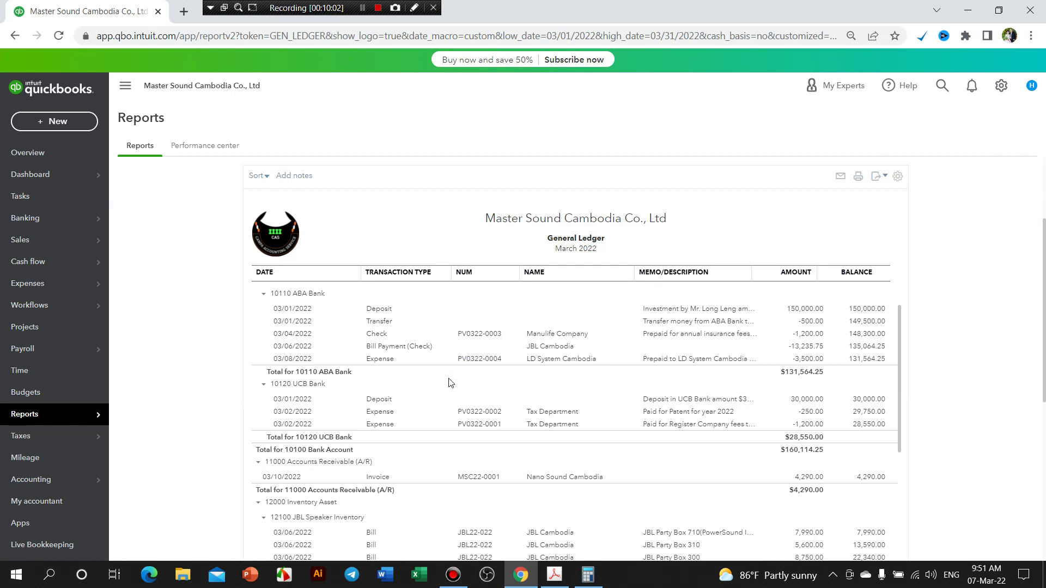
scroll(462, 394, "up", 1)
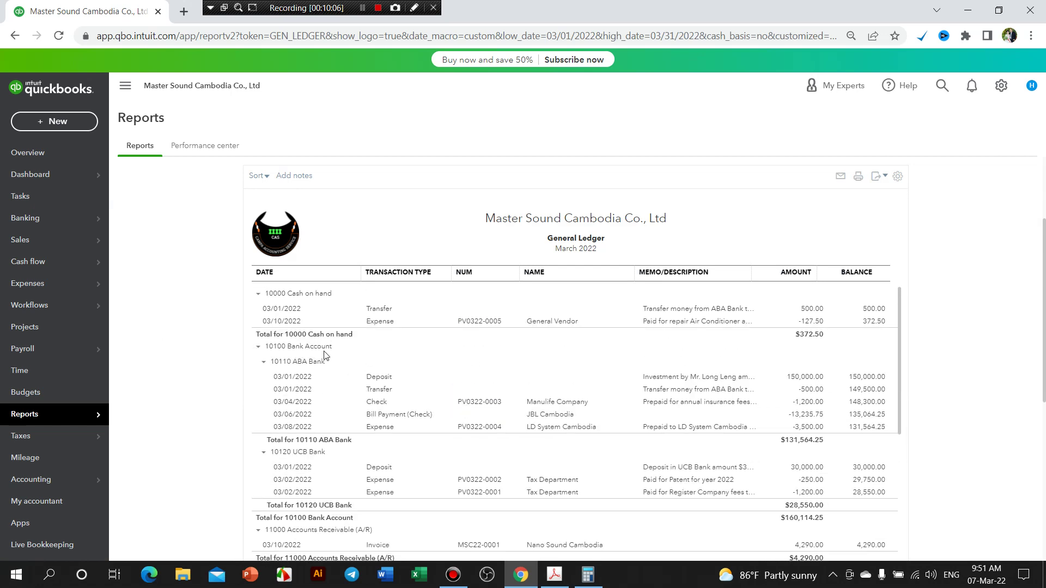
scroll(335, 355, "down", 1)
scroll(335, 374, "down", 3)
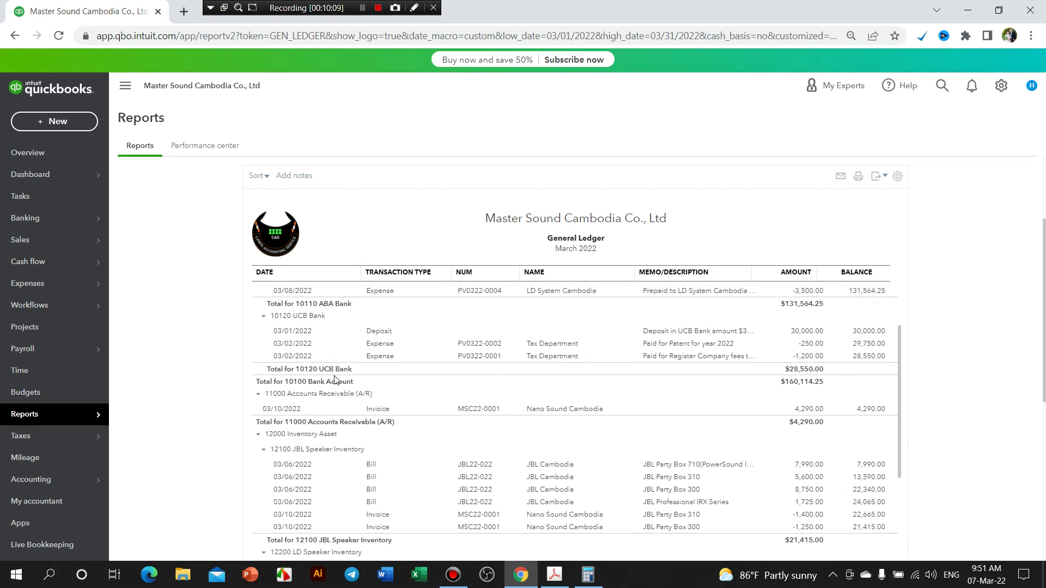
scroll(341, 382, "down", 3)
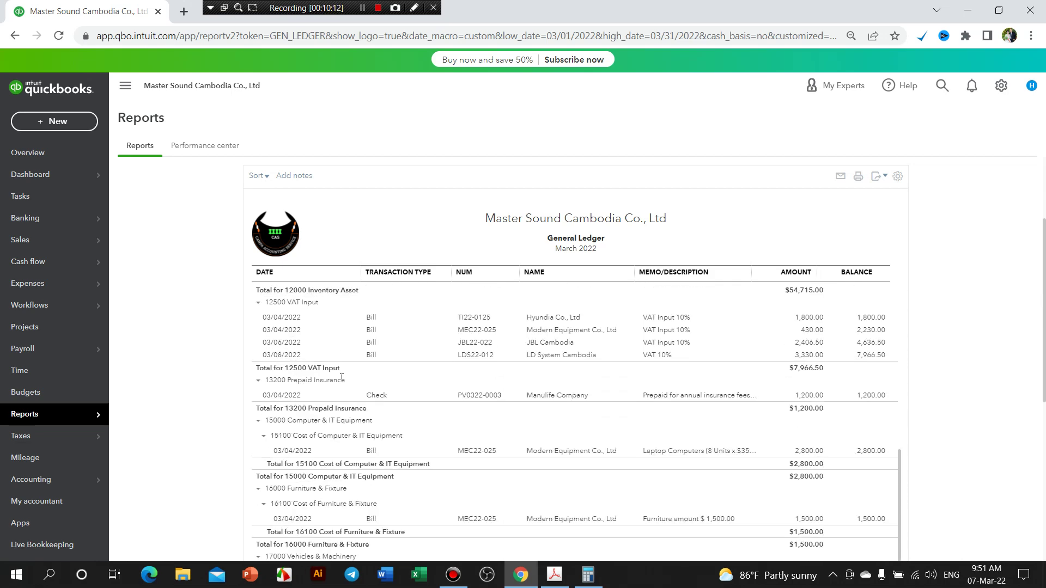
scroll(341, 377, "down", 3)
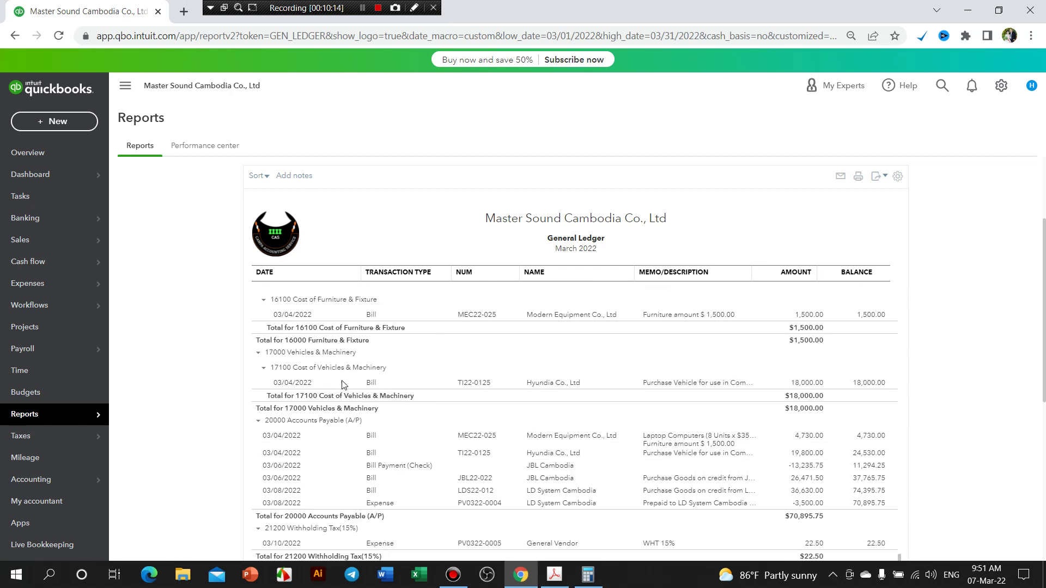
scroll(353, 387, "down", 1)
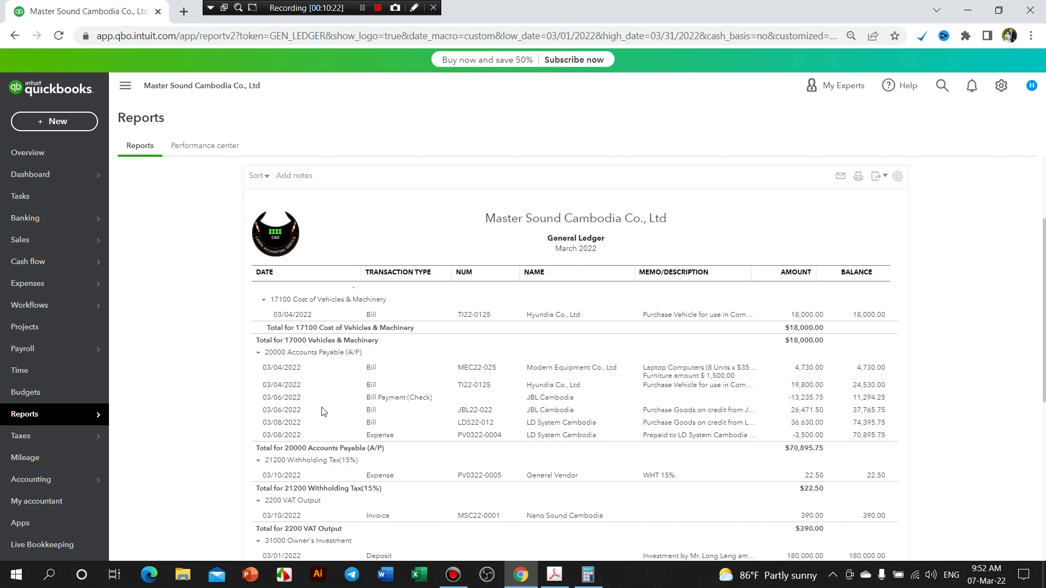
left_click(806, 398)
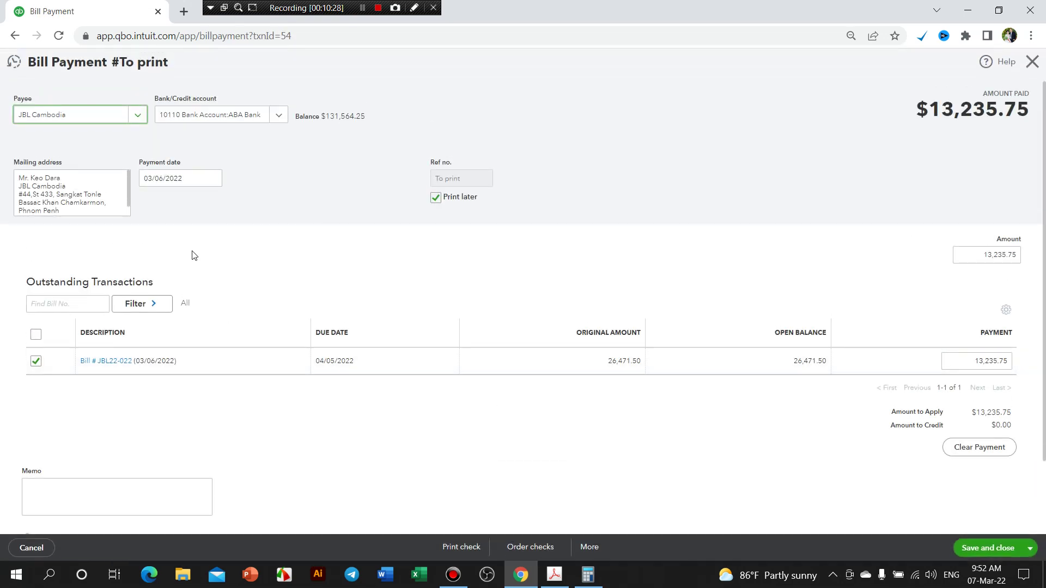
Turn off Print later for the bill payment and set its reference number to PV0322-0006, checking the voucher in the Final-Exam Exercise PDF
left_click(440, 197)
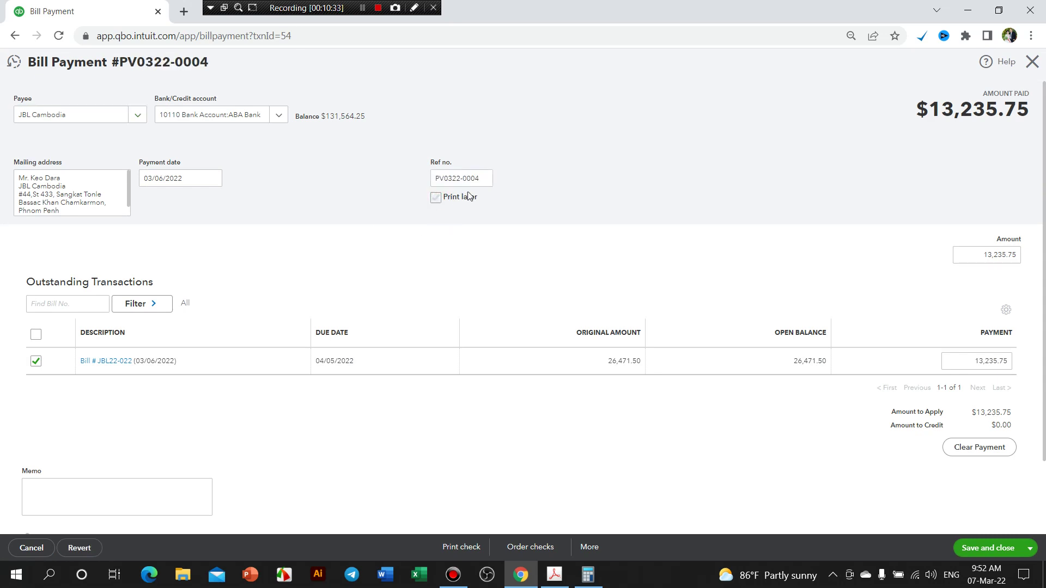
left_click(480, 178)
left_click(553, 578)
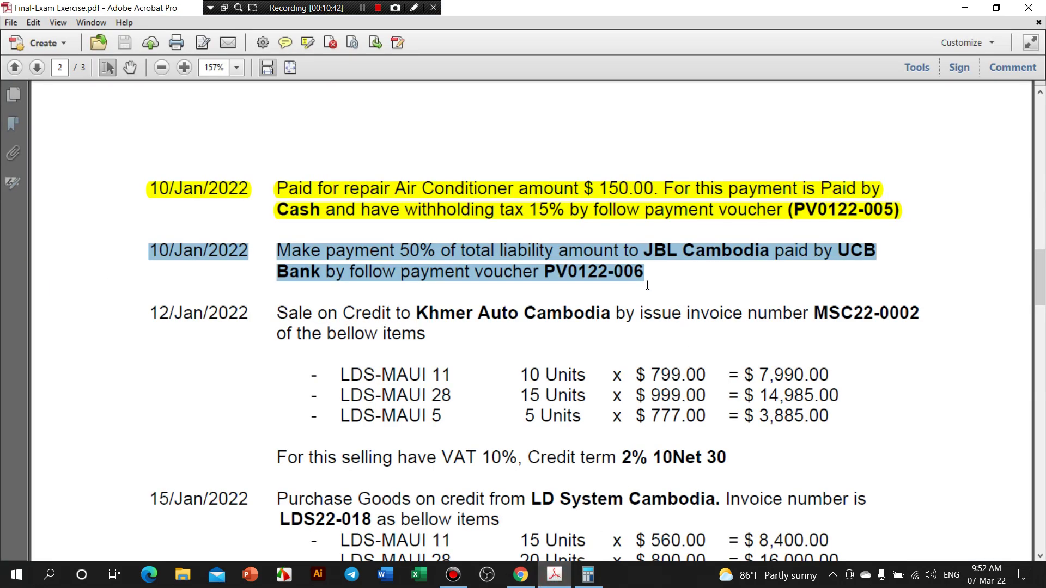
left_click(555, 575)
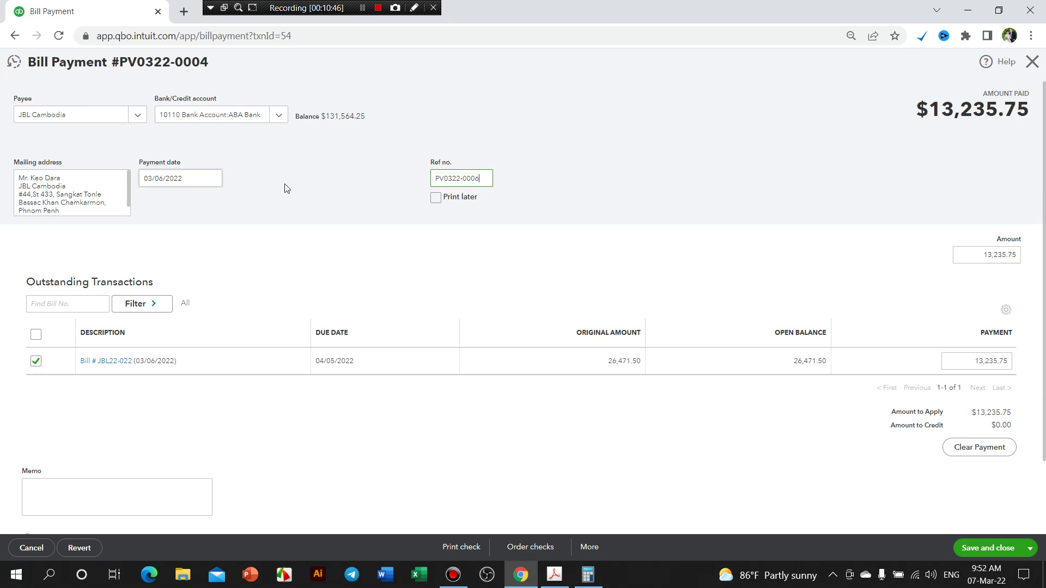
Set the bill payment's date to 03/10/2022, then save and close it, accepting the change to the linked transaction
left_click(216, 178)
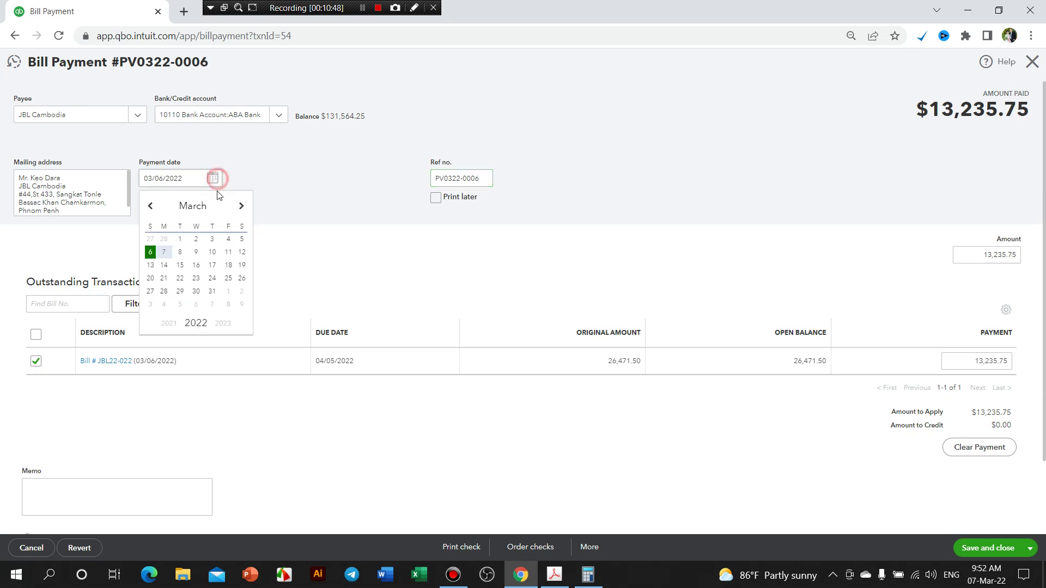
left_click(211, 251)
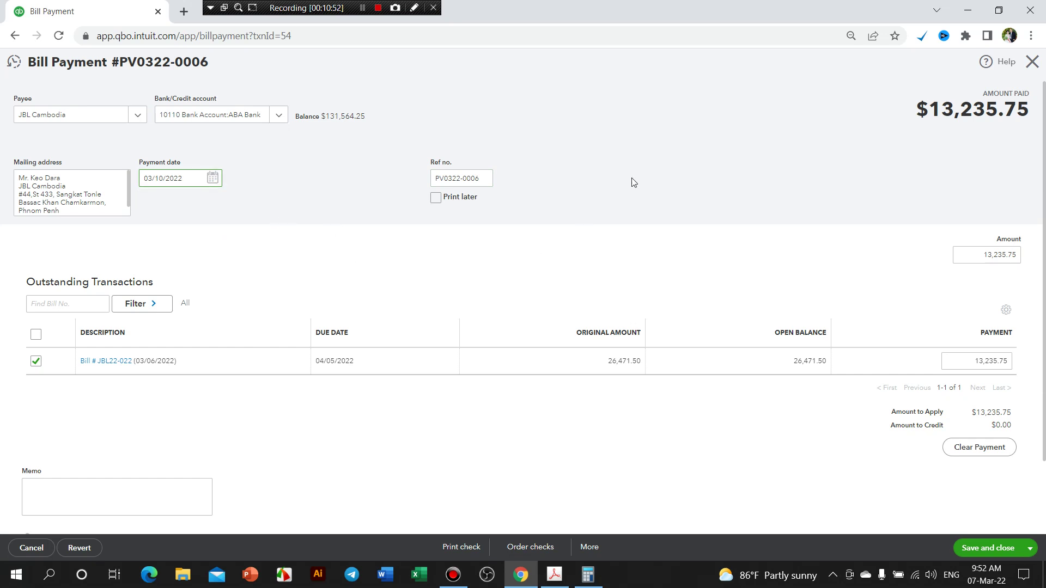
left_click(1001, 547)
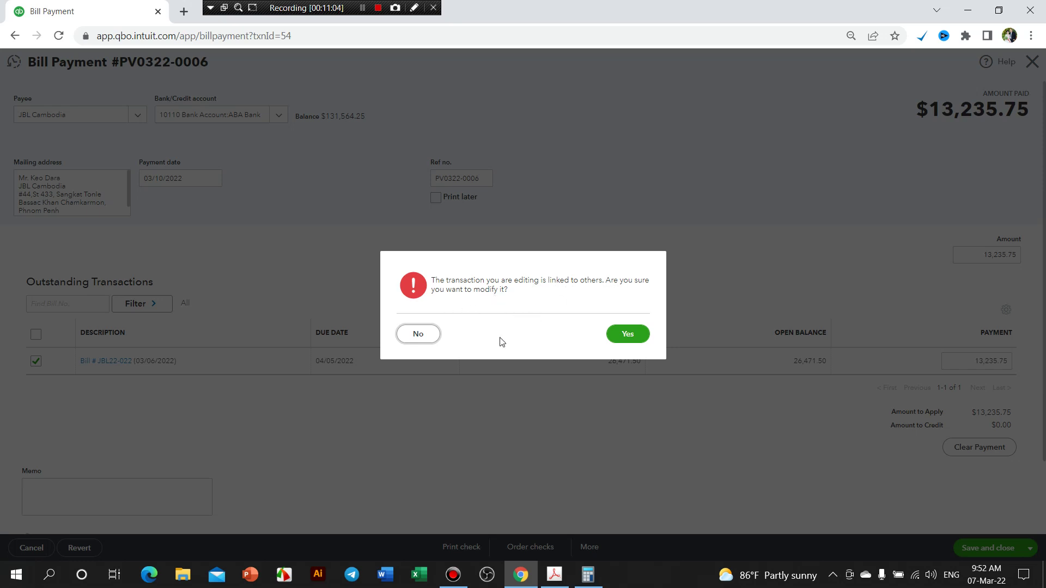
left_click(636, 336)
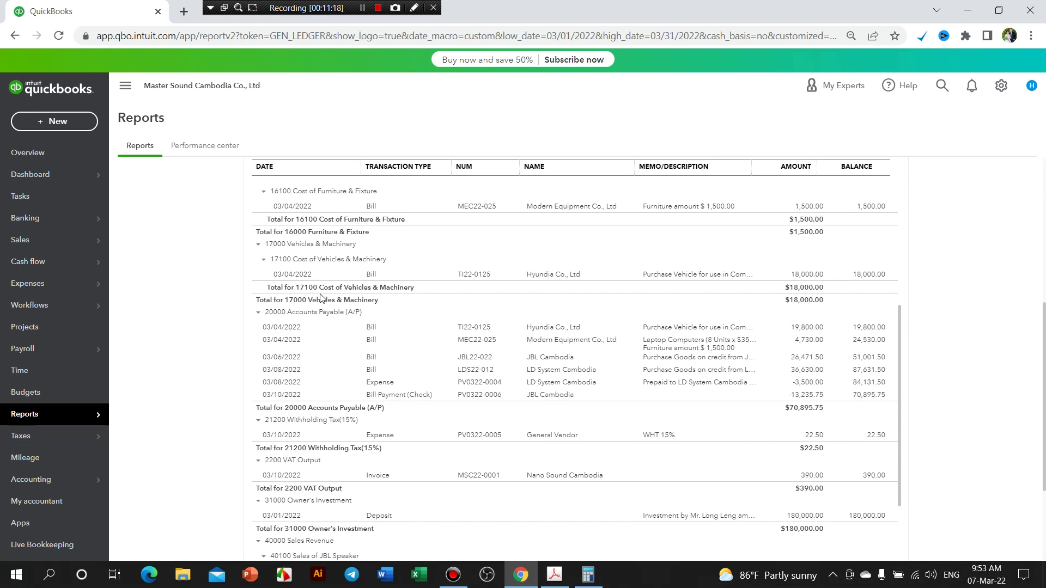
Open Pay Bills and check the remaining open balance of JBL Cambodia's bill JBL22-022
left_click(81, 129)
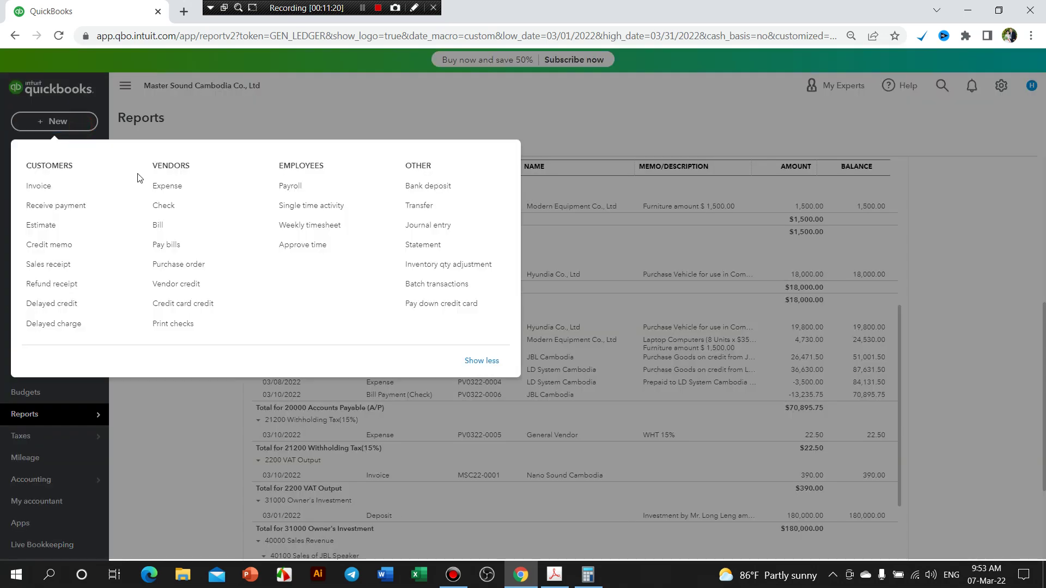
left_click(164, 241)
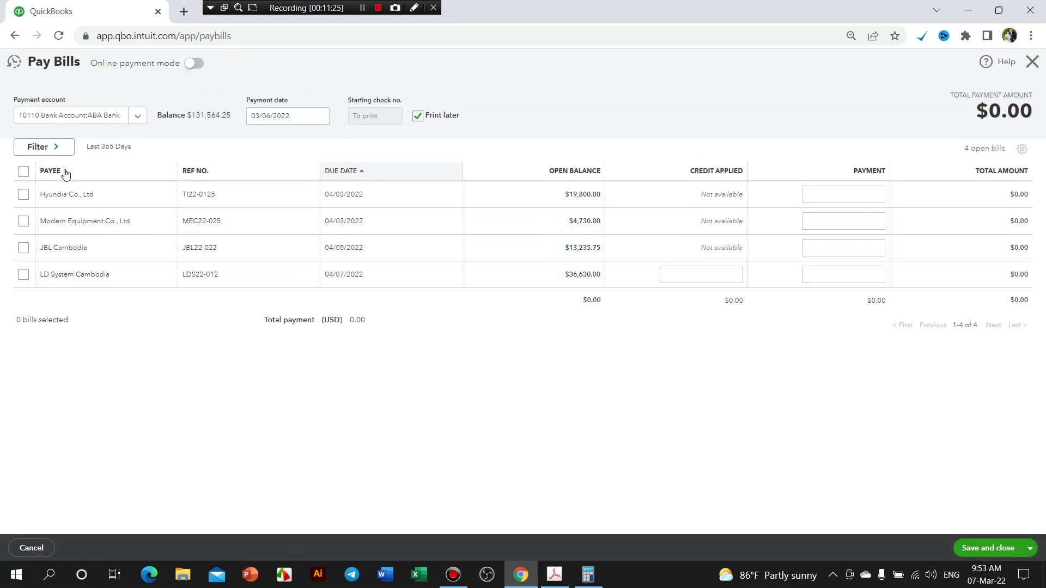
left_click(57, 147)
left_click(123, 346)
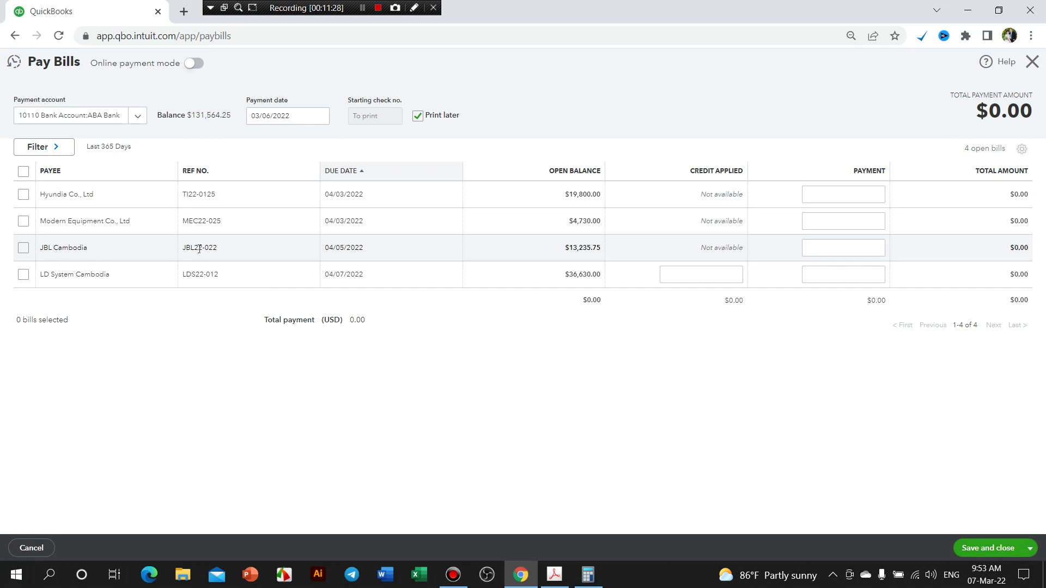
left_click(581, 250)
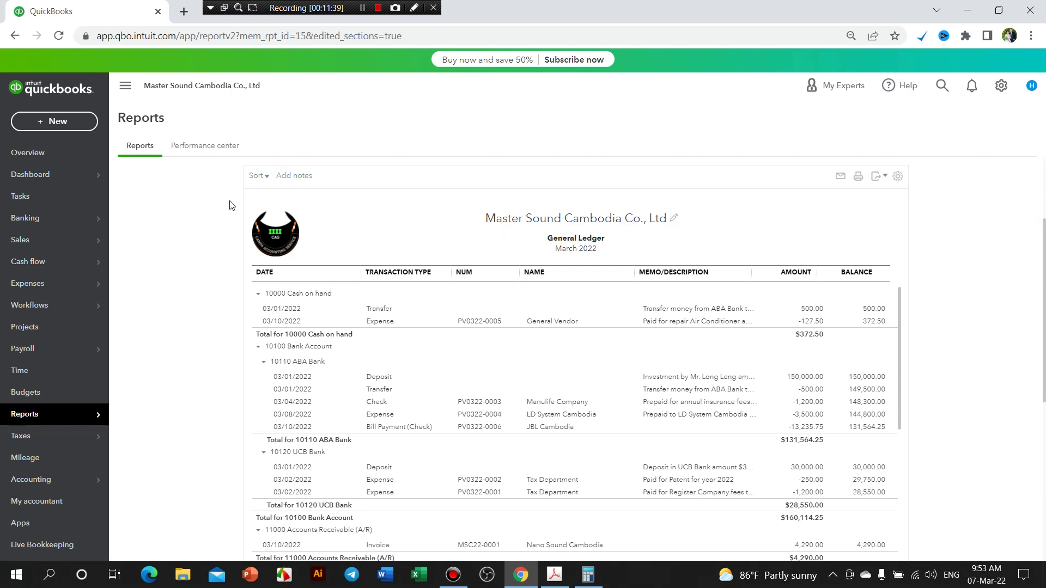
Close Pay Bills and return from the General Ledger to the custom reports list
left_click(15, 36)
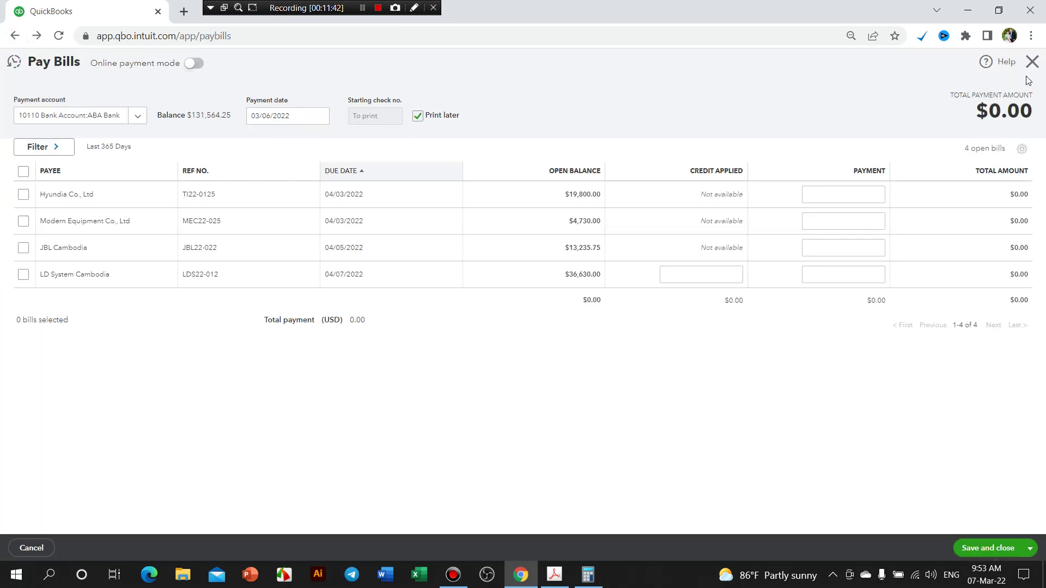
left_click(1031, 62)
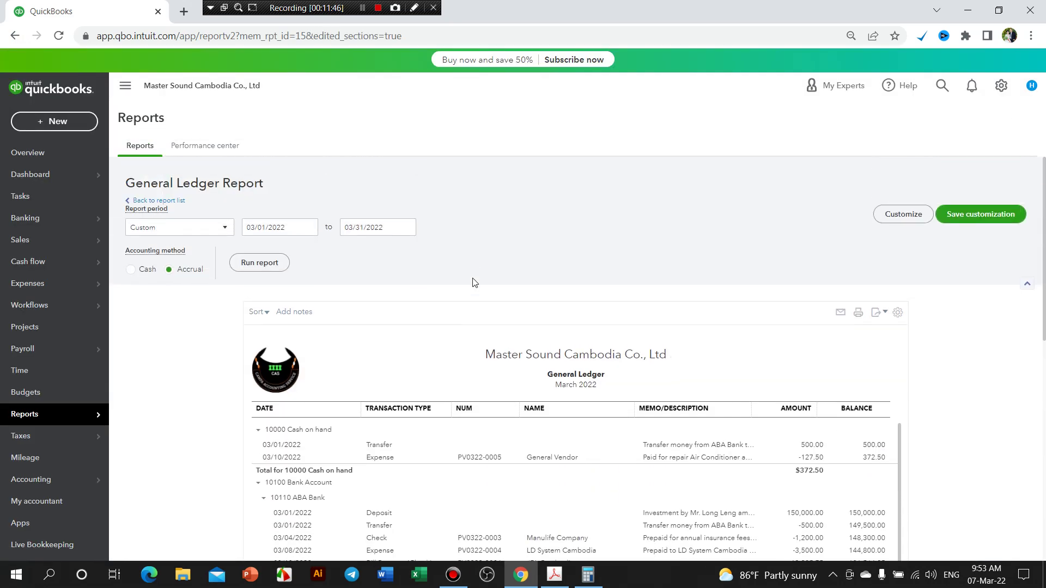
left_click(142, 201)
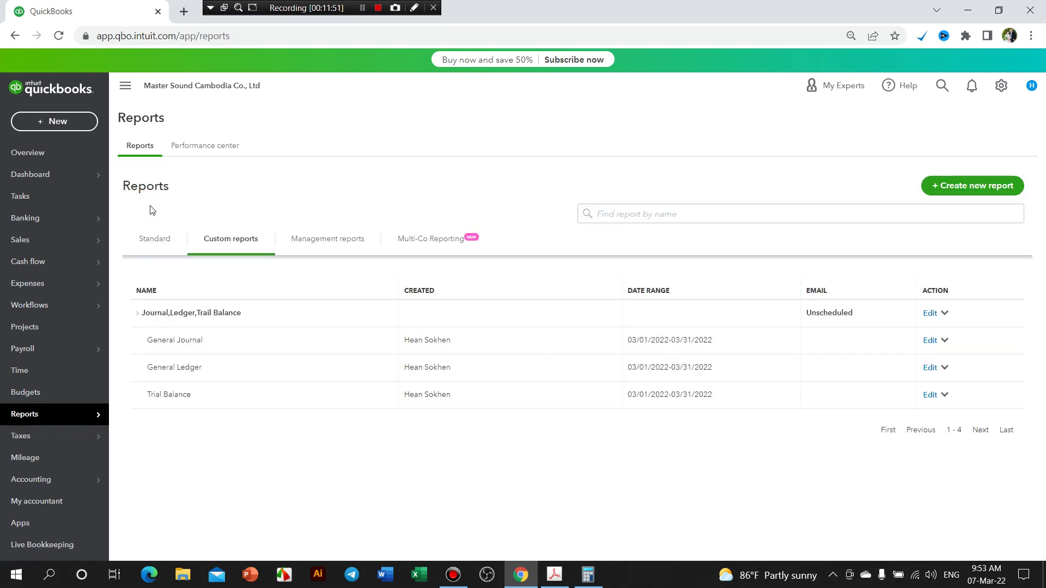
Look through the standard reports list
left_click(150, 239)
scroll(260, 351, "down", 15)
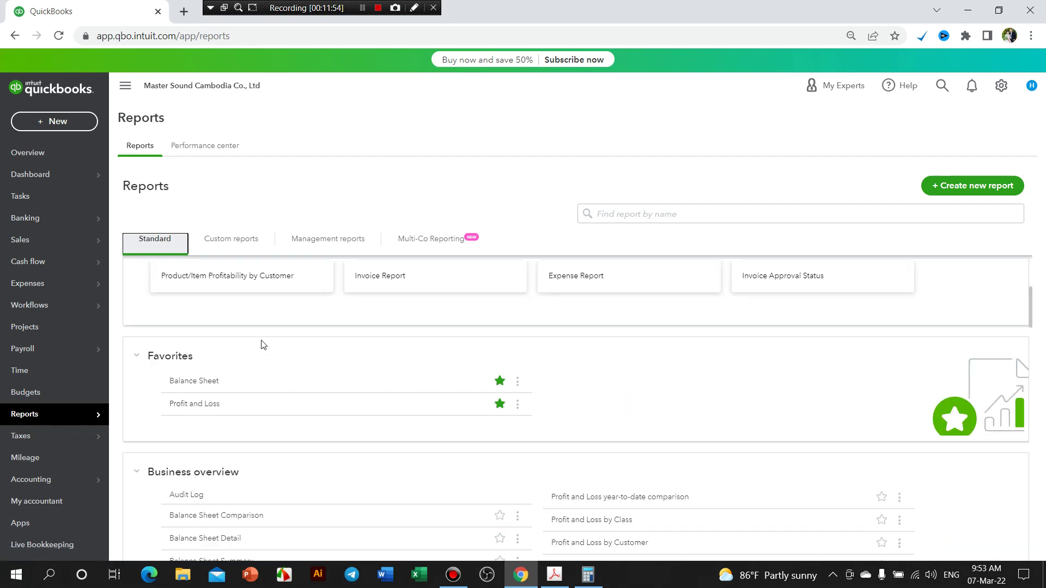
scroll(472, 381, "up", 15)
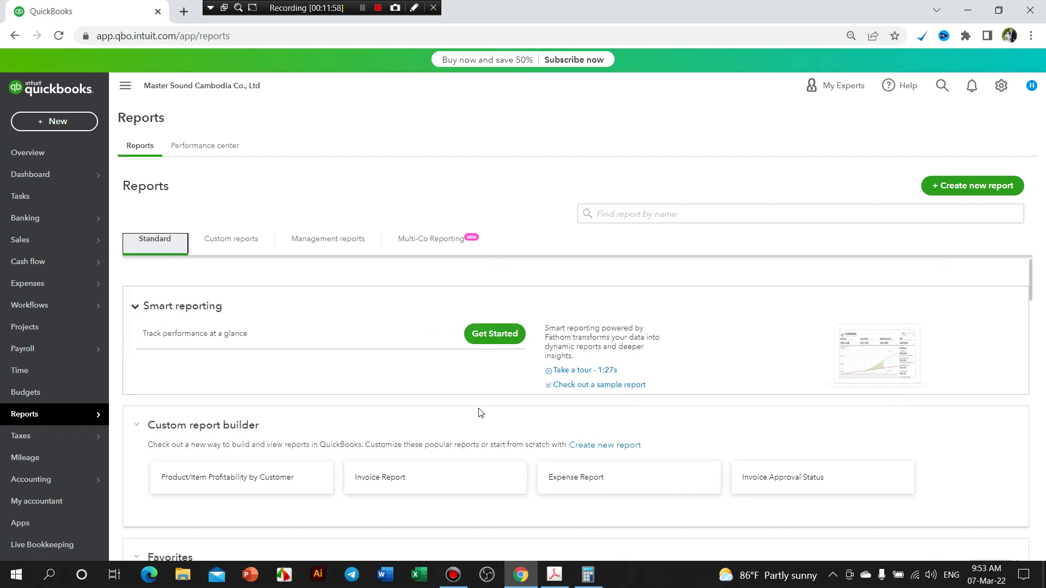
scroll(479, 416, "down", 3)
scroll(497, 380, "up", 3)
Switch to the Final-Exam Exercise PDF and read the 12/Jan/2022 credit sale to Khmer Auto Cambodia, invoice MSC22-0002
left_click(555, 575)
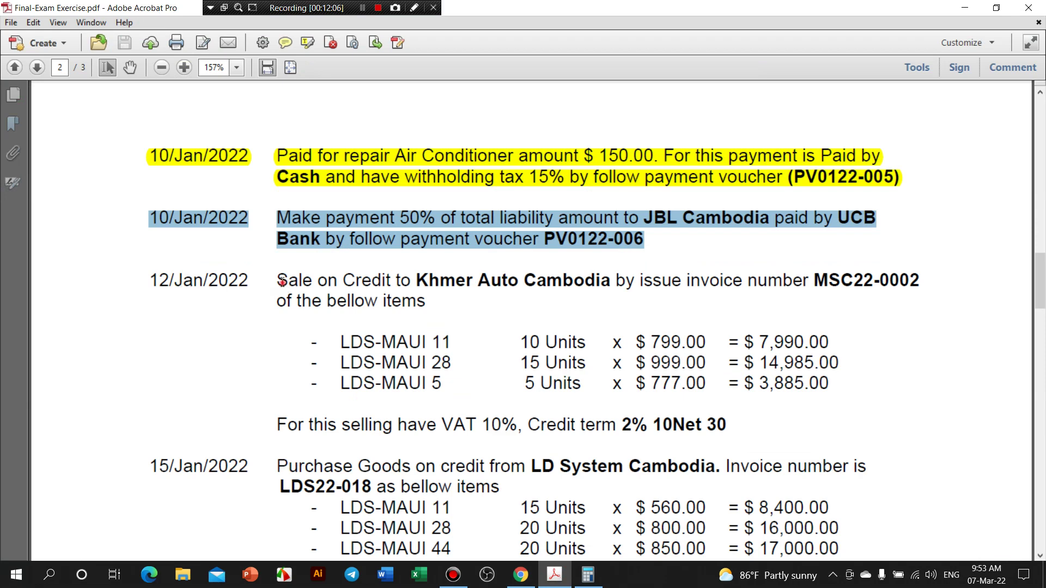
left_click_drag(279, 280, 500, 286)
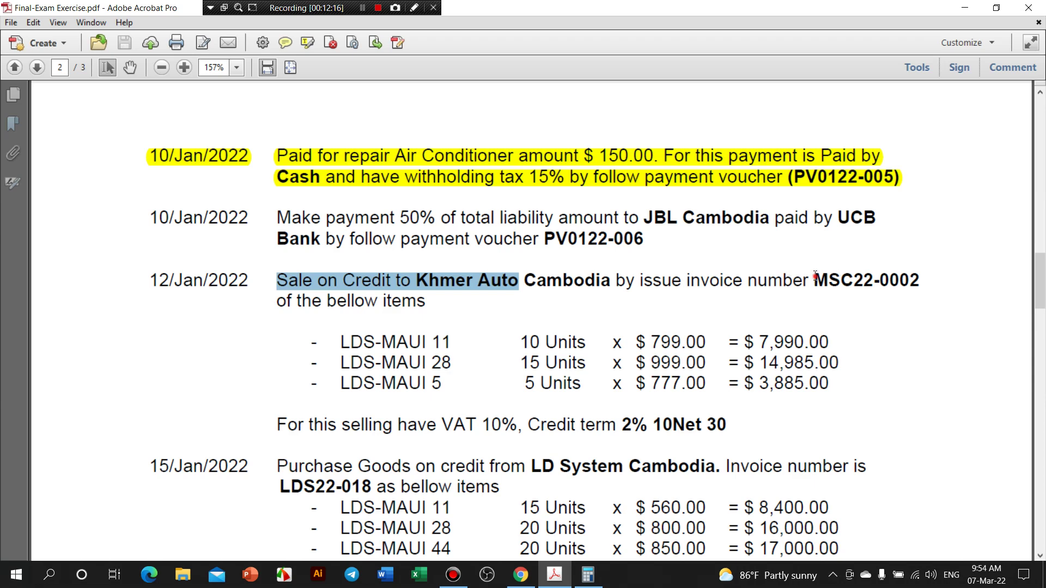
left_click_drag(815, 278, 917, 281)
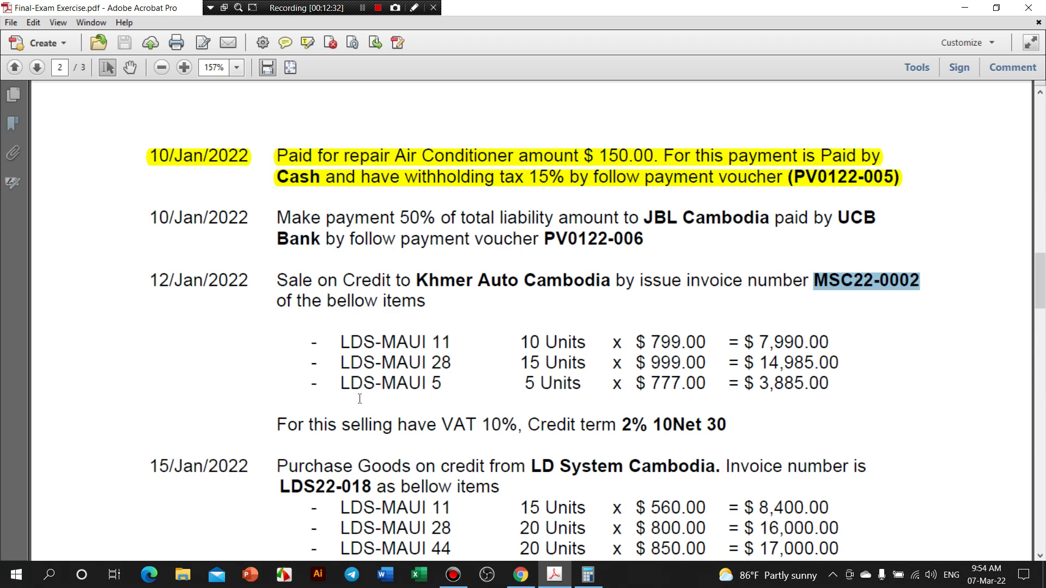
Return to QuickBooks and start a new invoice for the customer Khmer Audio Cambodia
left_click(521, 575)
left_click(74, 123)
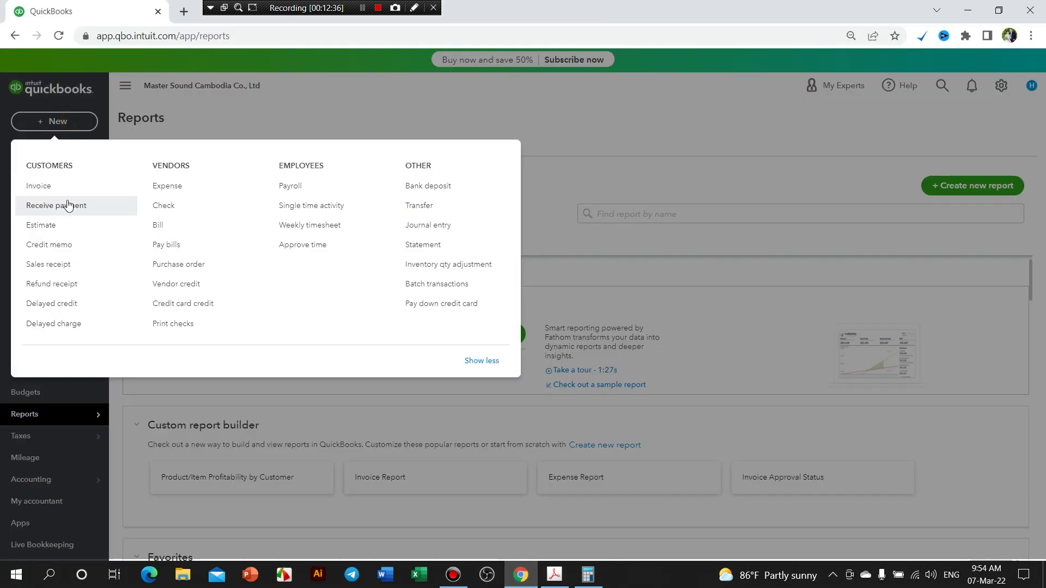
left_click(103, 193)
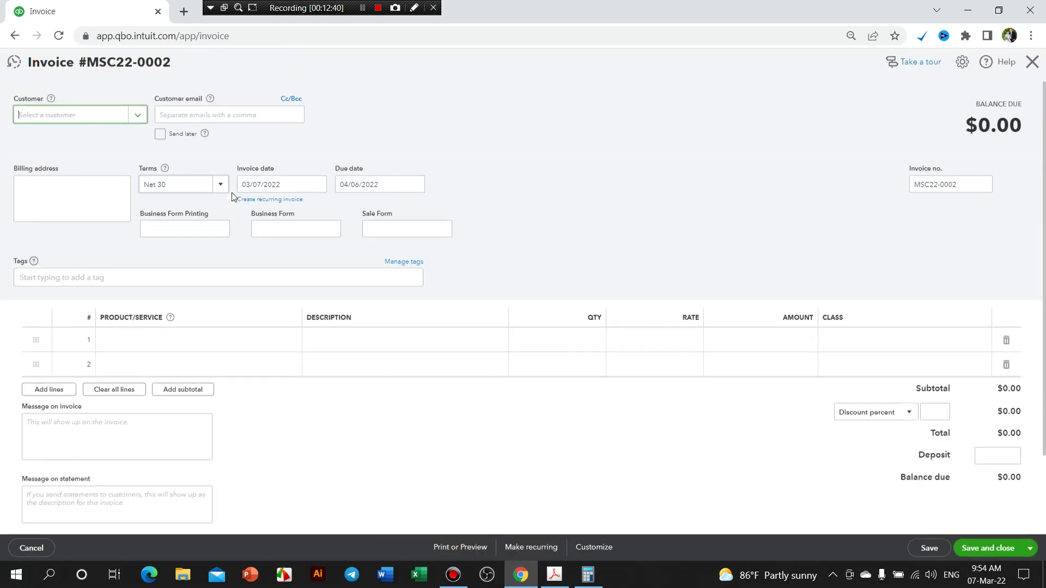
left_click(138, 114)
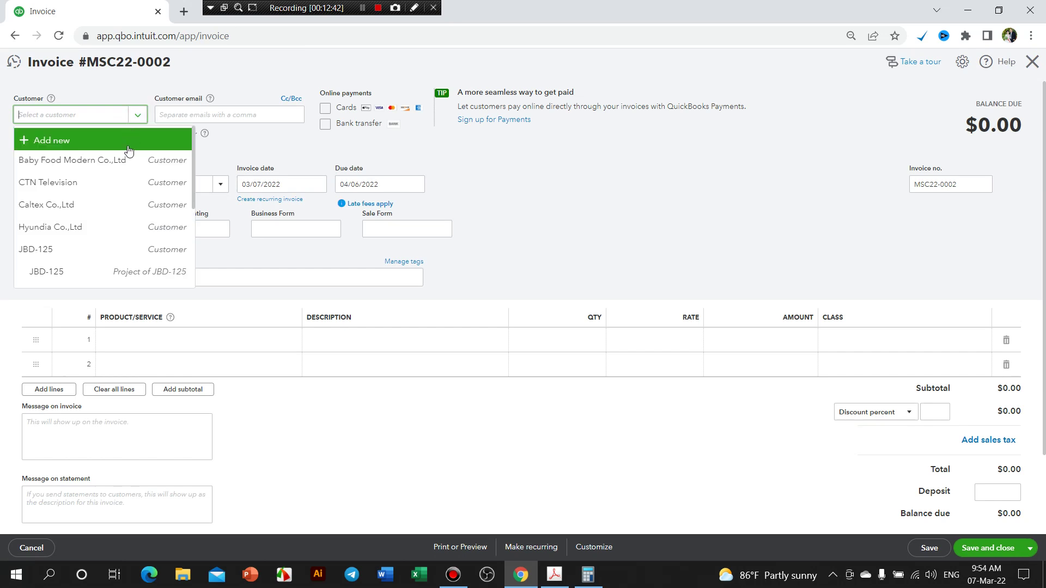
scroll(110, 199, "down", 1)
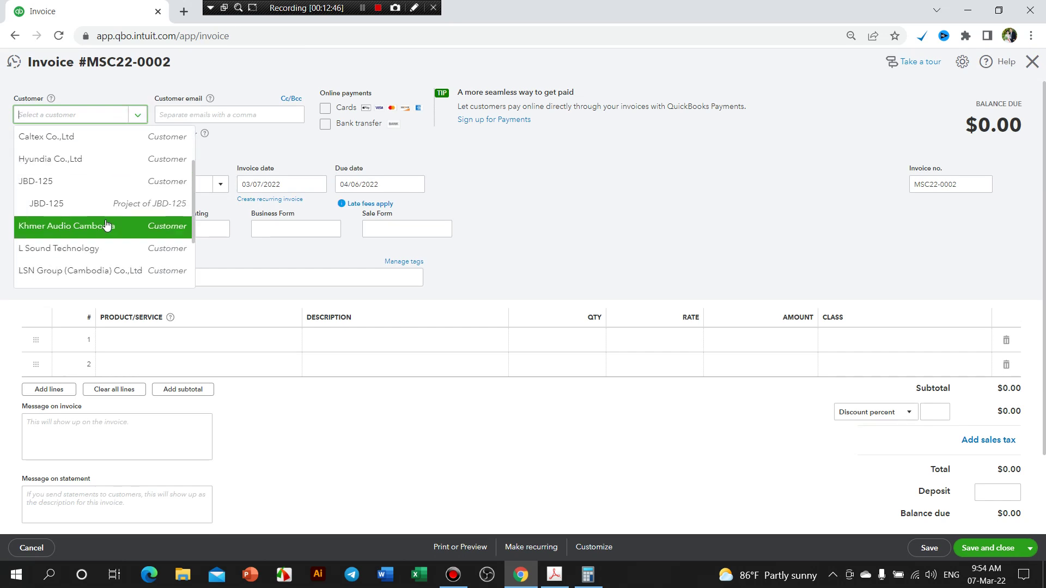
left_click(91, 233)
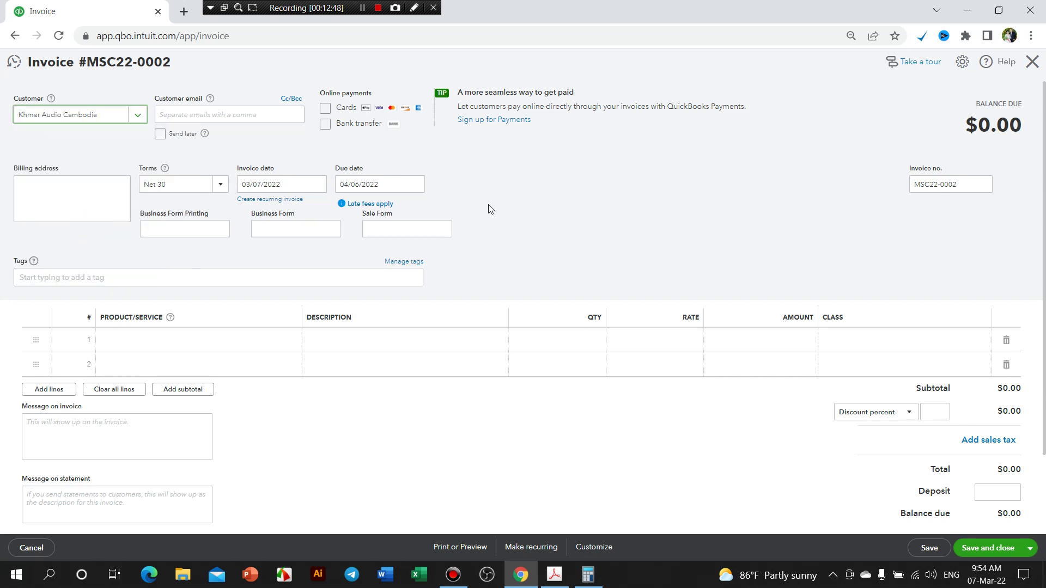
Check the credit term in the PDF, then set the invoice's terms to 2% 10 Net 30 and its date to 03/12/2022
left_click(555, 574)
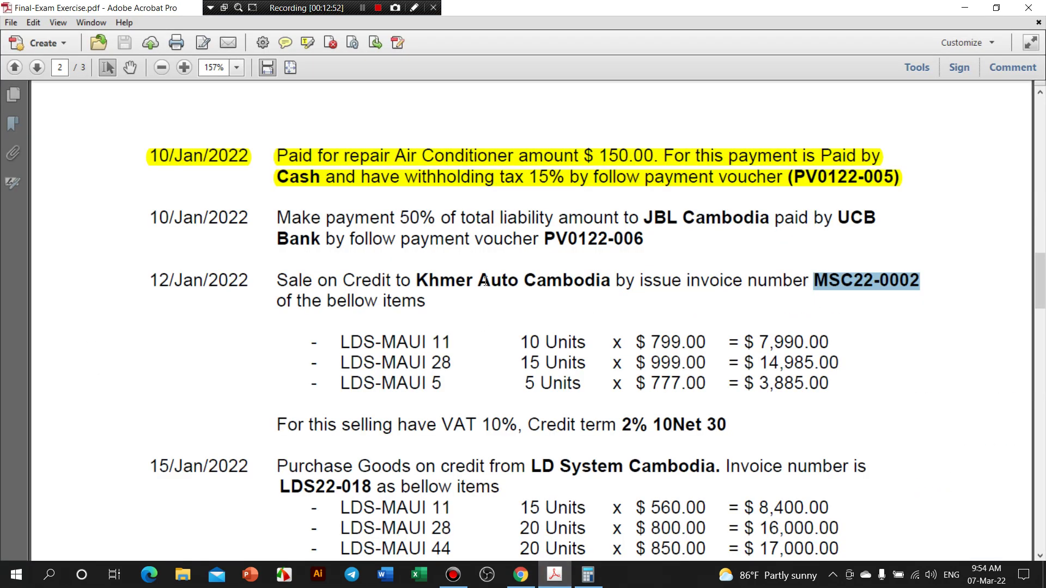
left_click(554, 575)
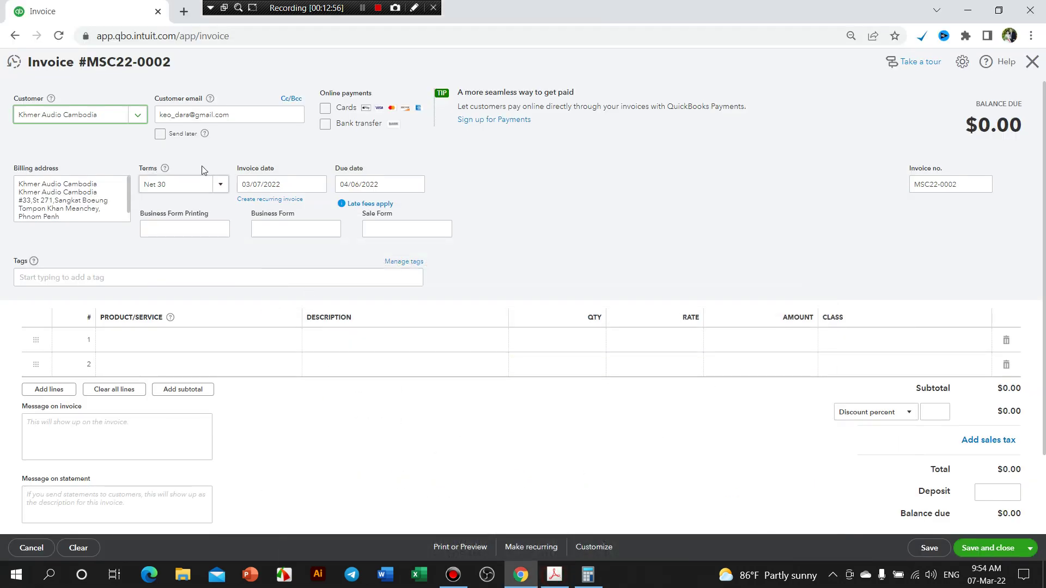
left_click(220, 186)
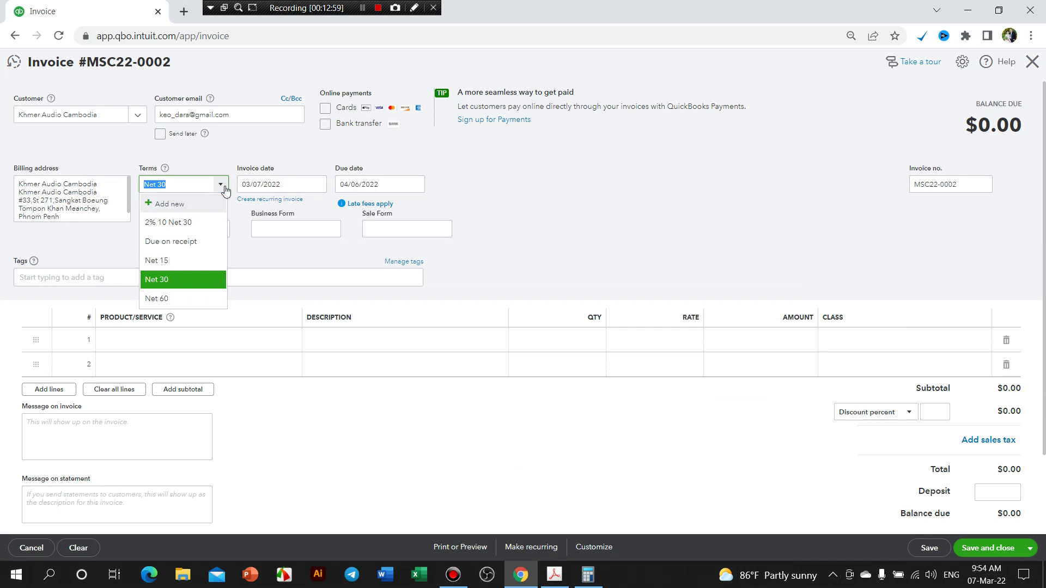
left_click(187, 224)
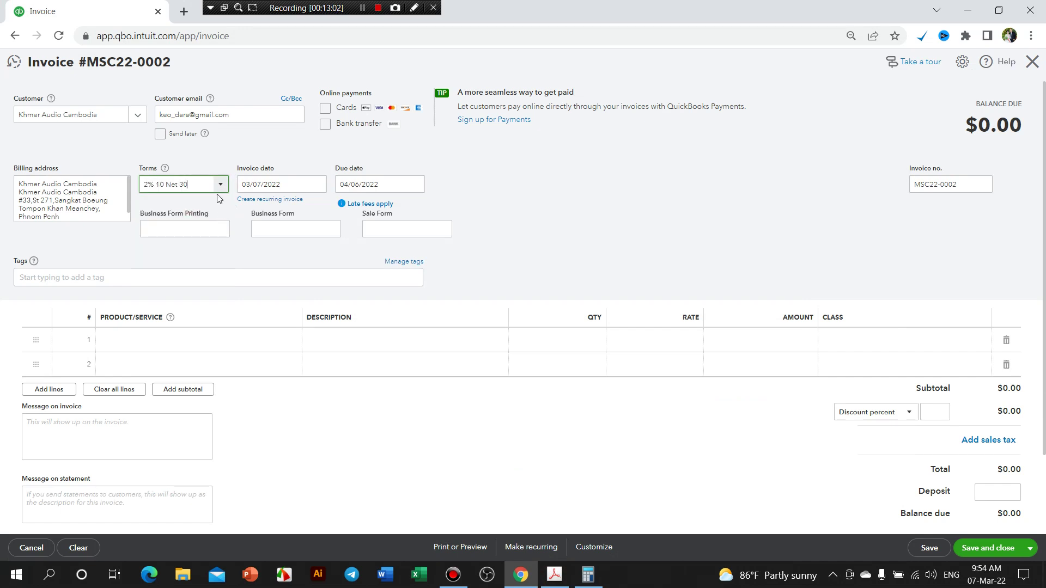
left_click(316, 188)
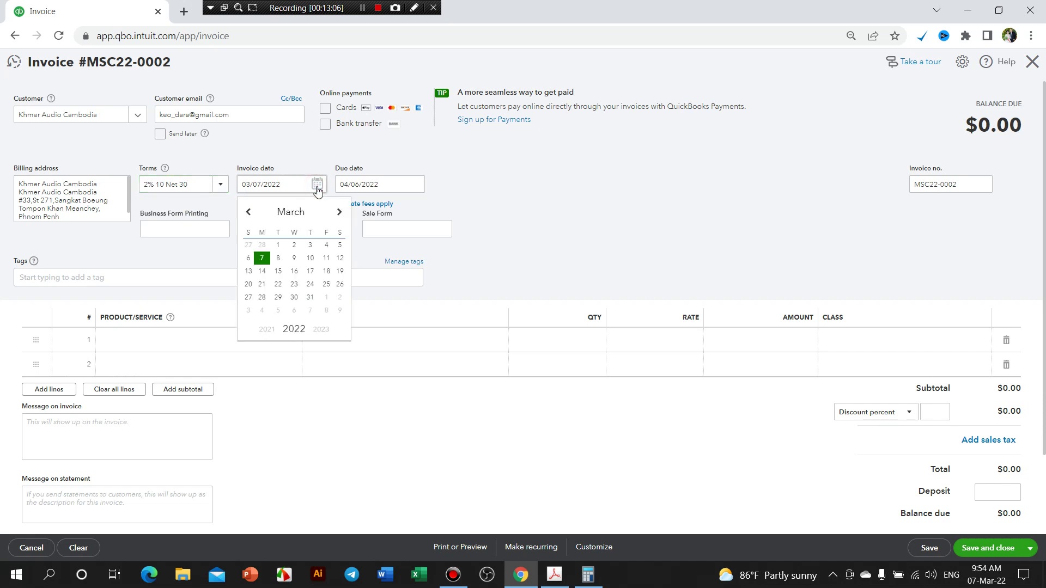
left_click(340, 258)
left_click(519, 200)
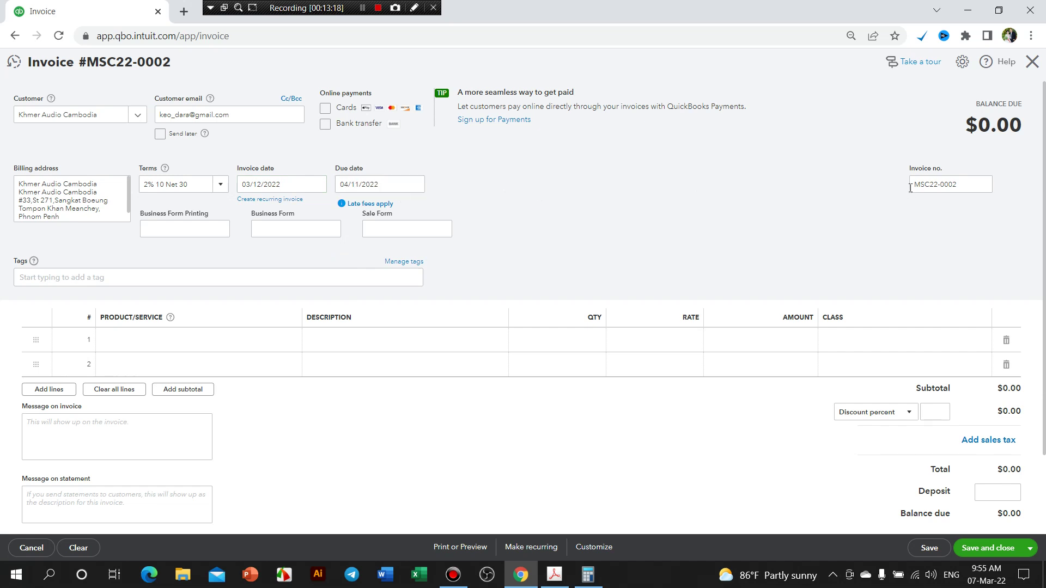
Compare the invoice number with the one given for this sale in the exercise PDF
left_click(973, 187)
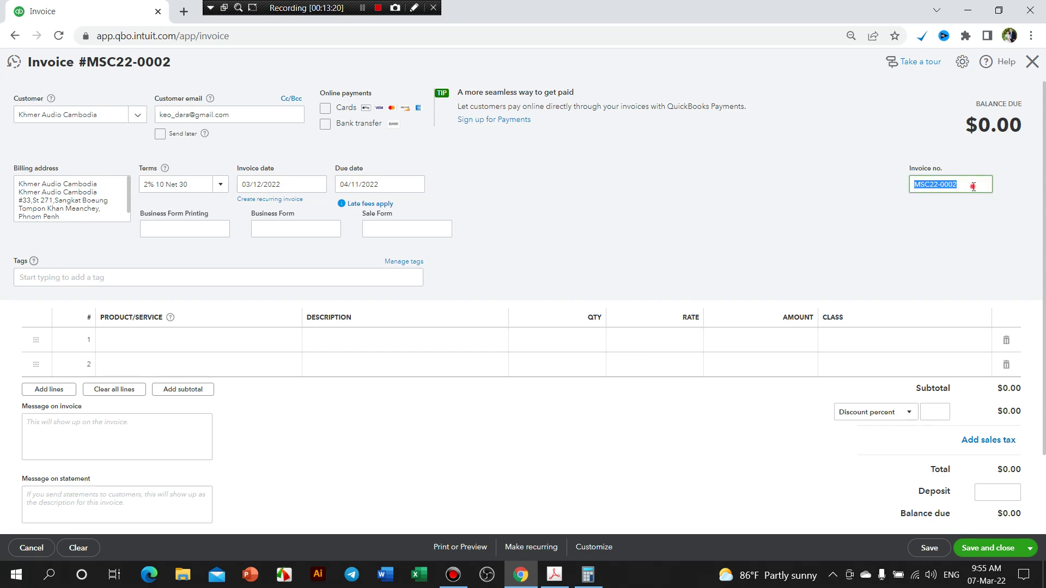
left_click(554, 576)
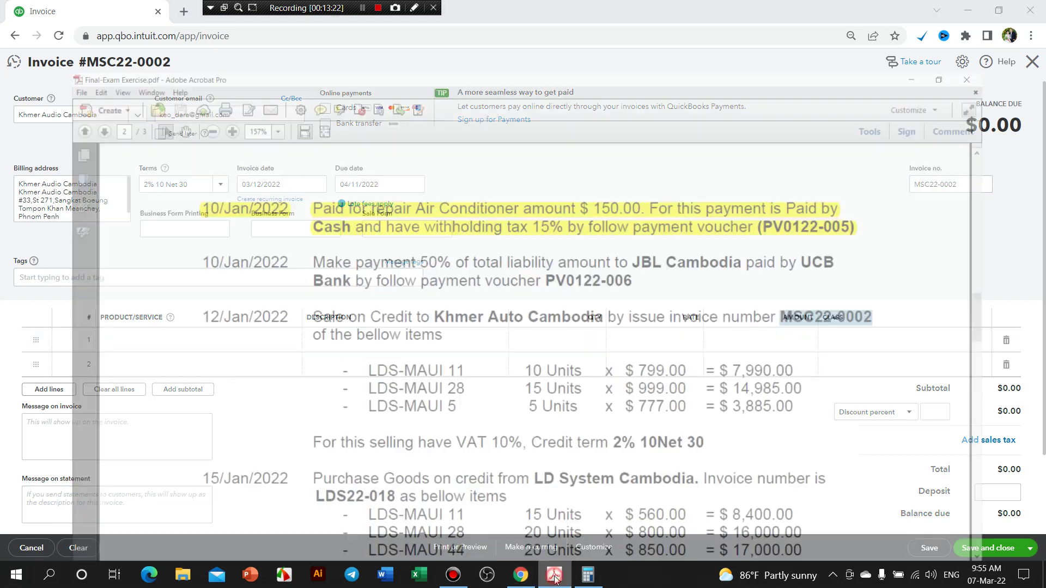
left_click(555, 576)
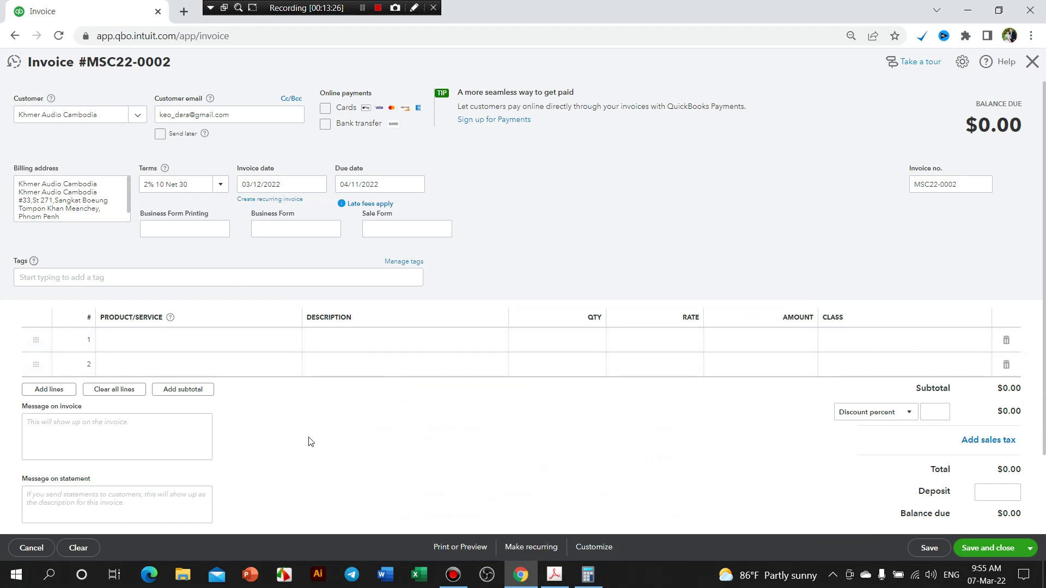
Add LDS-MAUI 11 as the product on the first invoice line
left_click(228, 340)
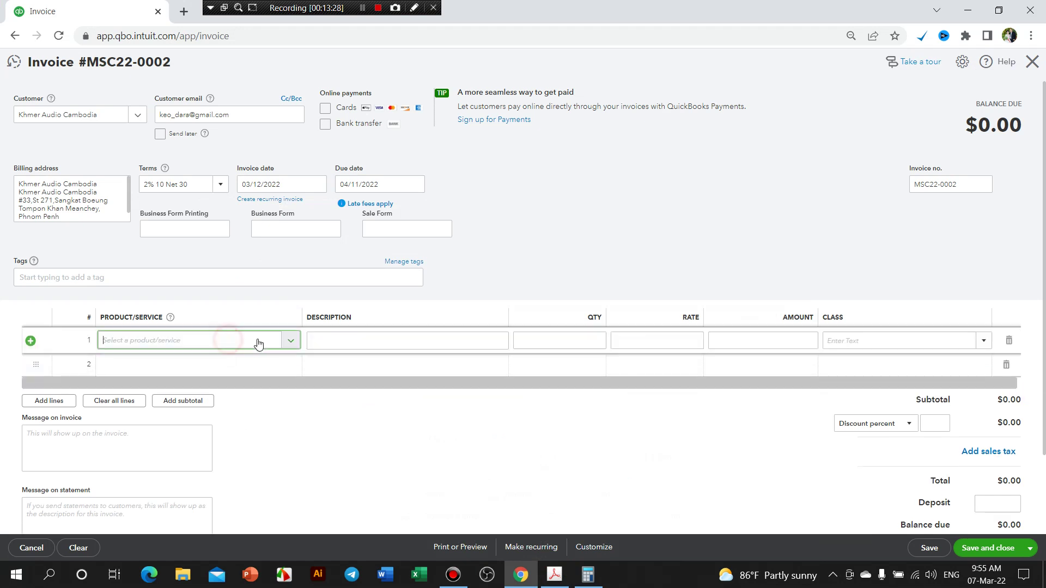
left_click(290, 341)
scroll(236, 401, "down", 8)
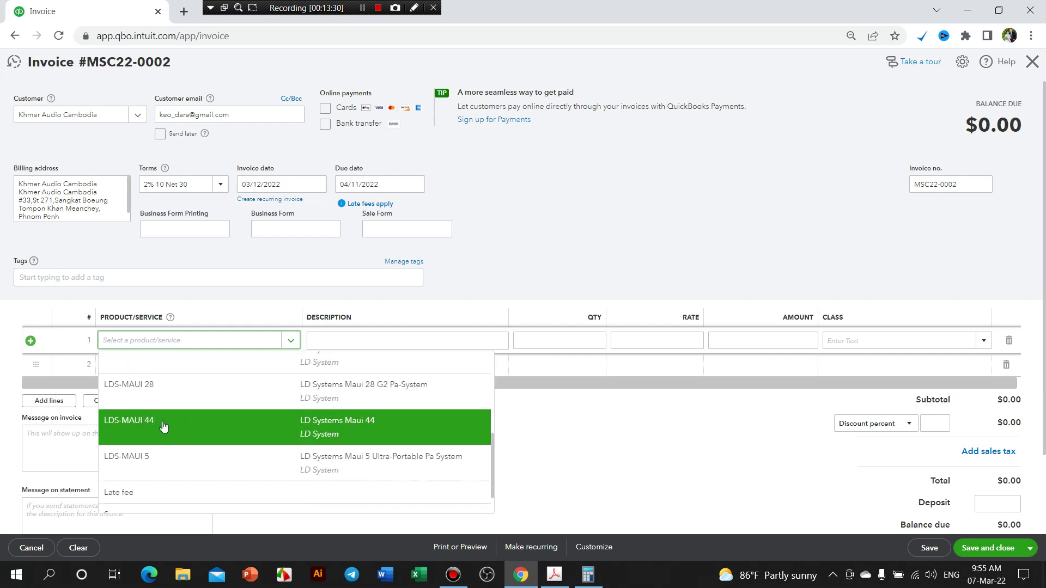
scroll(165, 426, "up", 1)
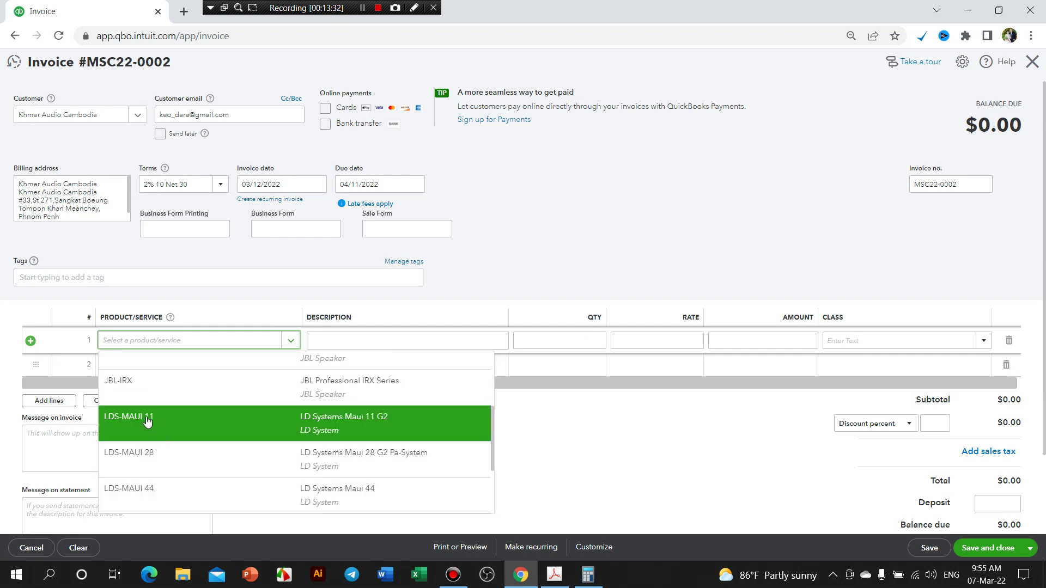
left_click(147, 421)
Add LDS-MAUI 28 on the second invoice line and LDS-MAUI 5 on the third
left_click(233, 363)
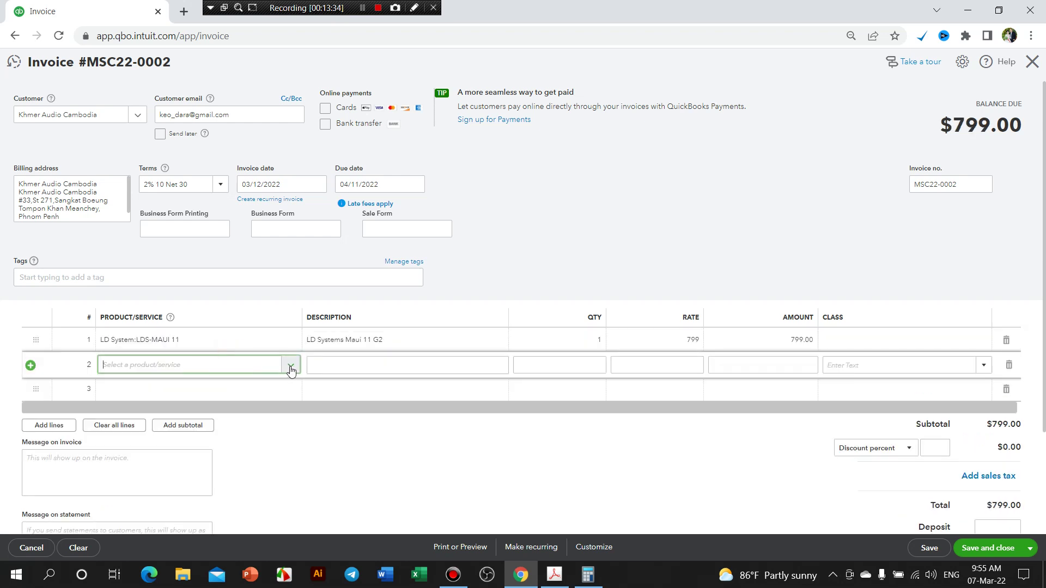
left_click(290, 370)
scroll(156, 463, "down", 8)
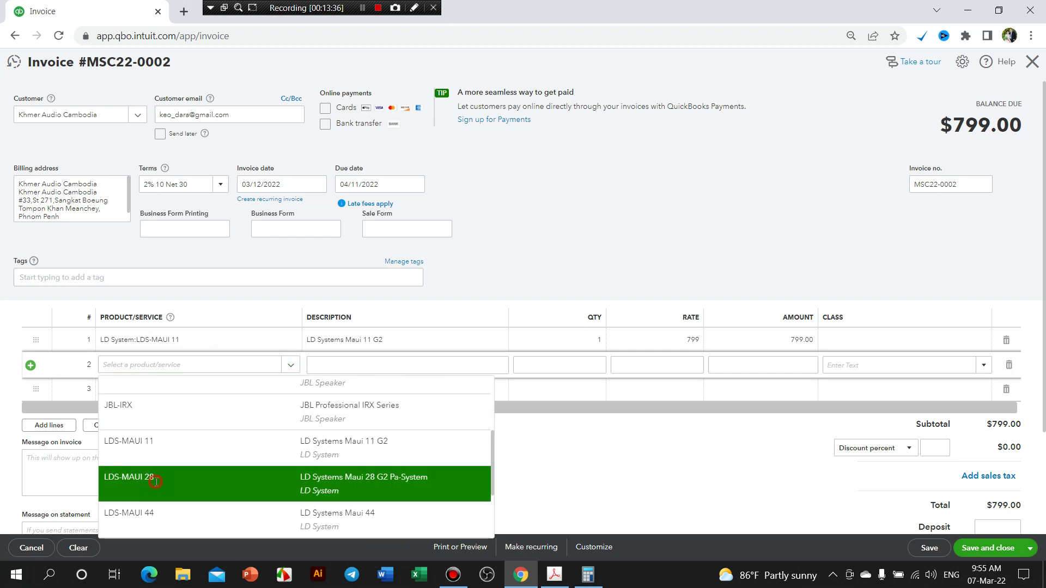
left_click(155, 481)
left_click(246, 396)
left_click(291, 395)
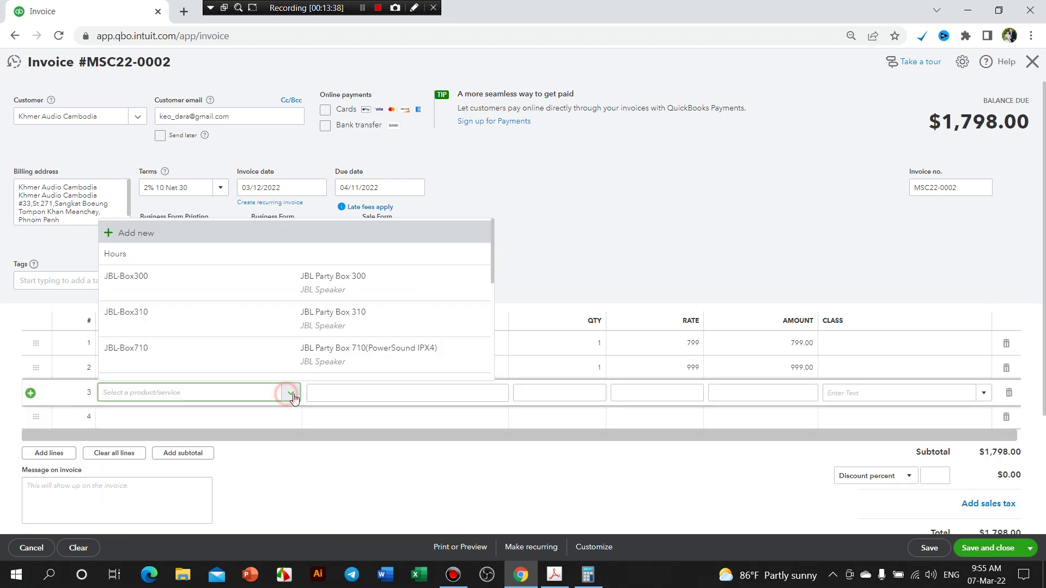
scroll(292, 397, "down", 3)
scroll(194, 413, "down", 5)
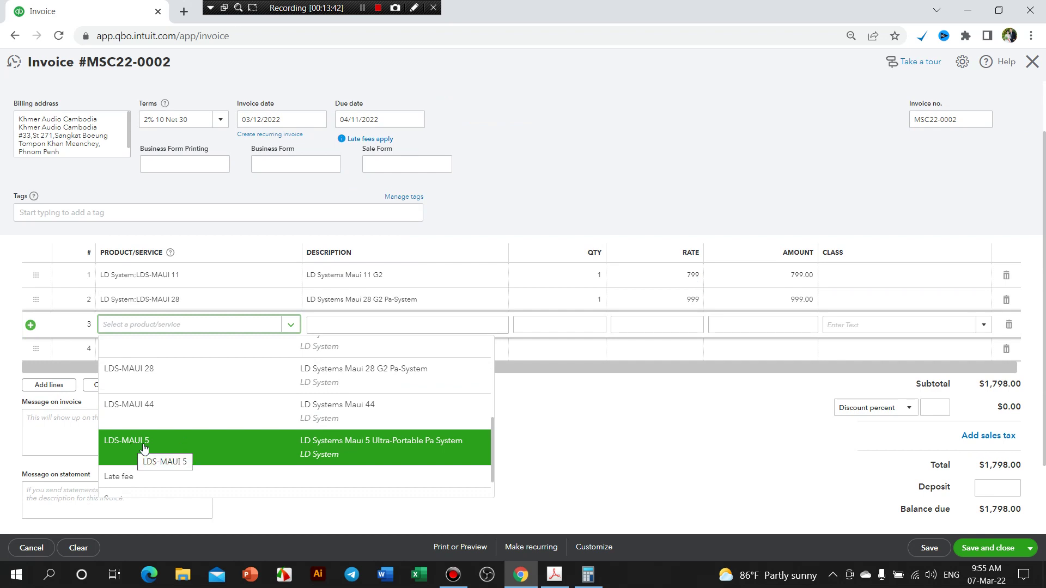
left_click(143, 447)
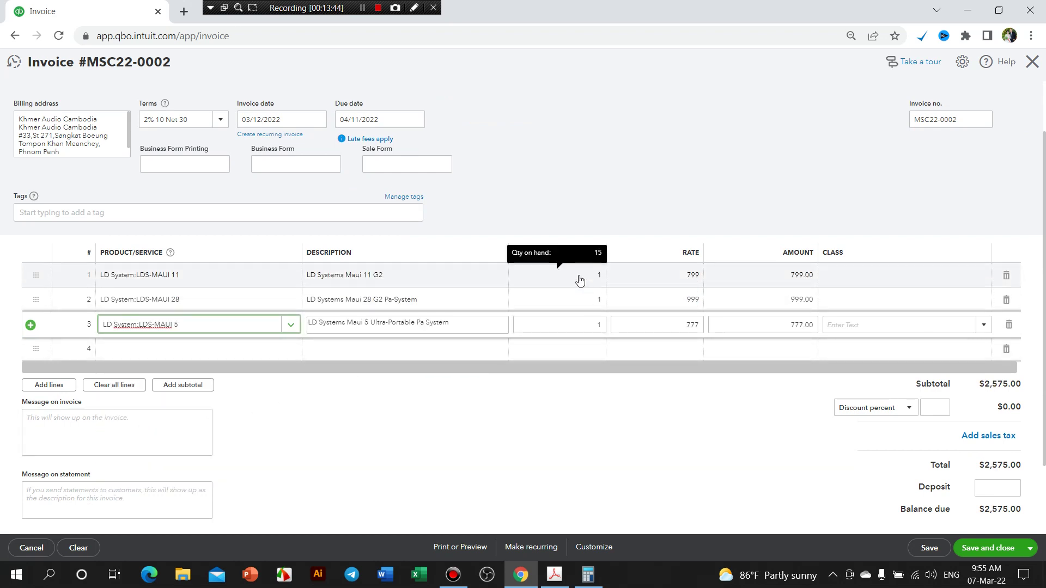
Set the quantities to 10 for LDS-MAUI 11, 15 for LDS-MAUI 28 and 5 for LDS-MAUI 5, consulting the PDF
left_click(580, 280)
left_click(554, 576)
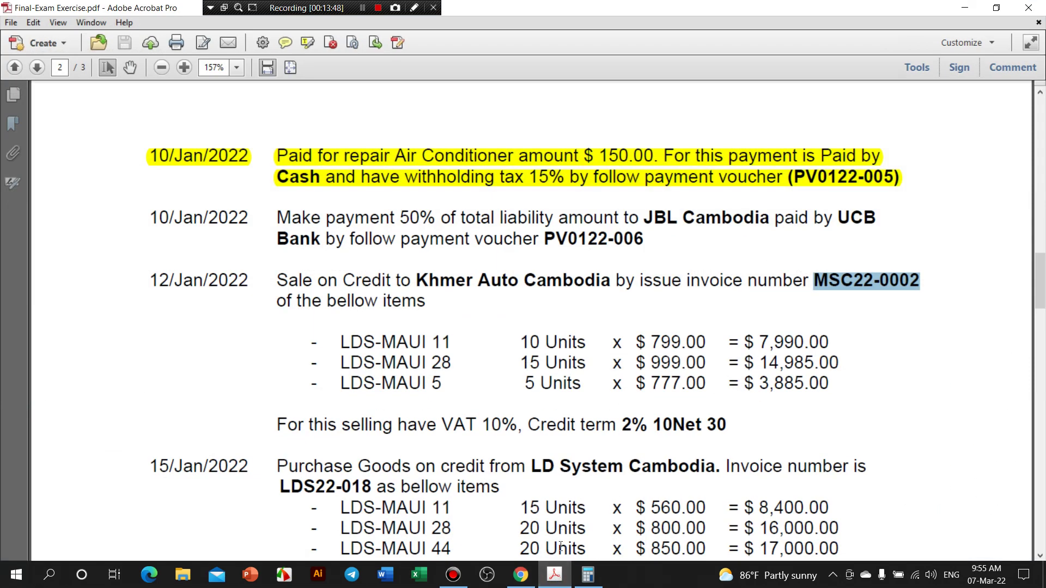
left_click(555, 575)
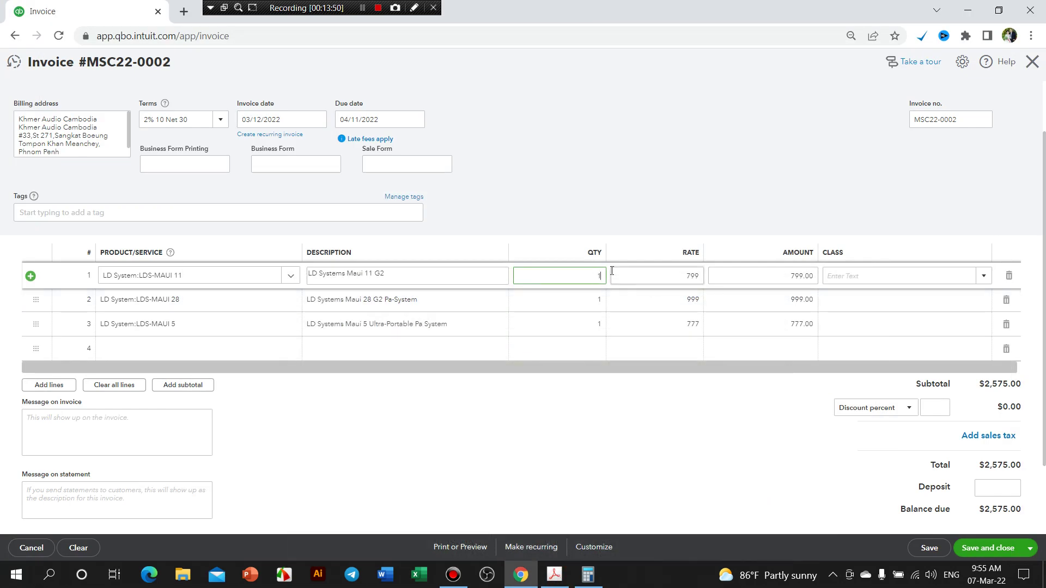
type("0")
key("Return")
type("5")
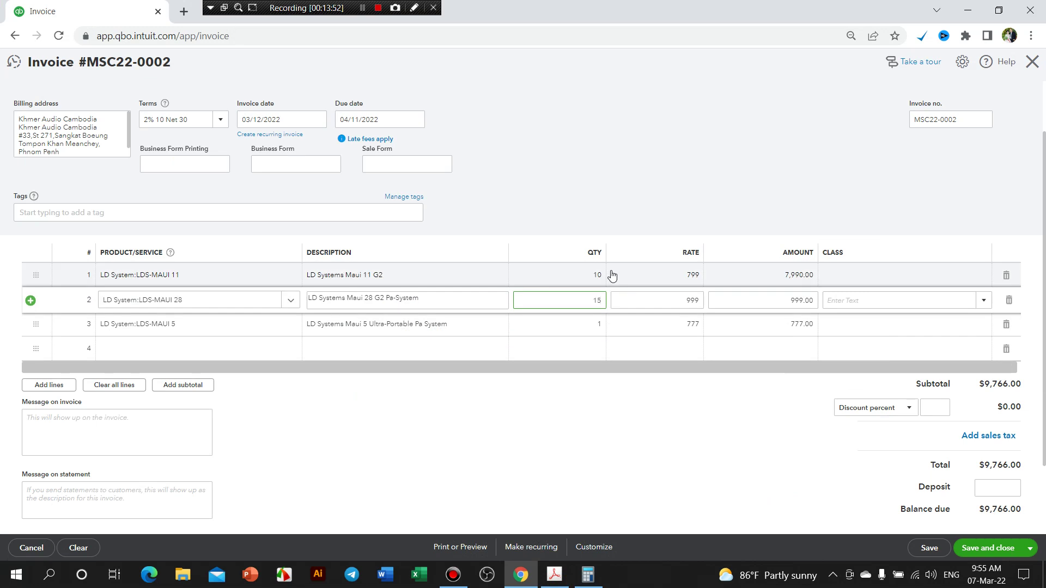
key("Return")
key("Tab")
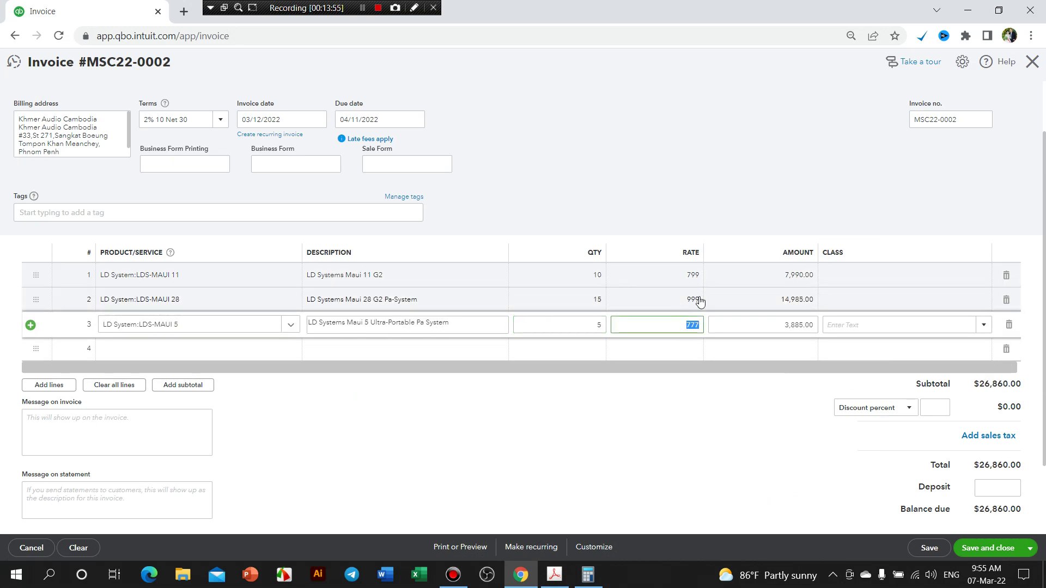
Check the products, quantities and rates on the three invoice lines against the 12/Jan/2022 sale in the exercise PDF
left_click(555, 575)
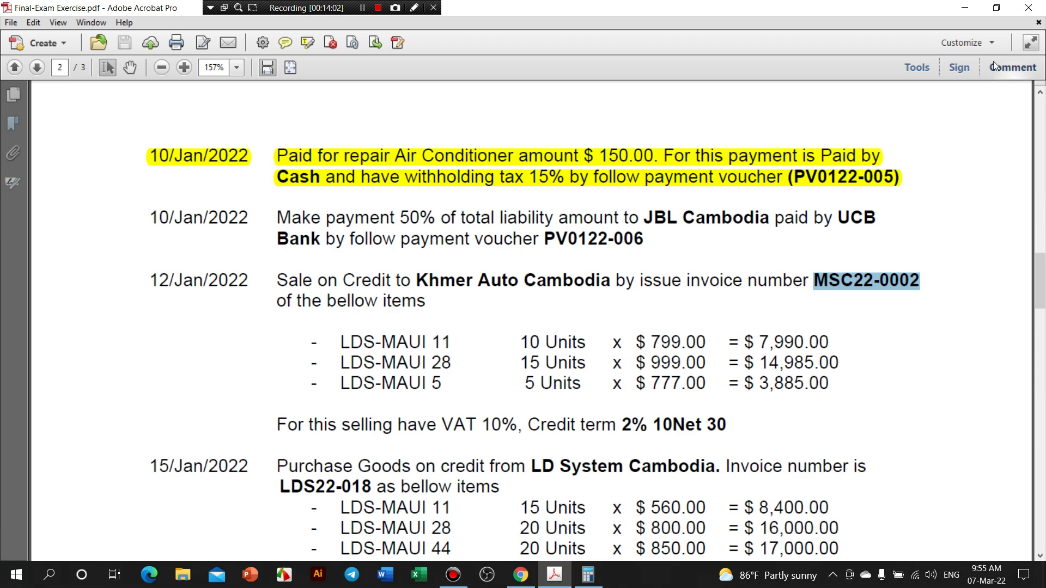
left_click(964, 8)
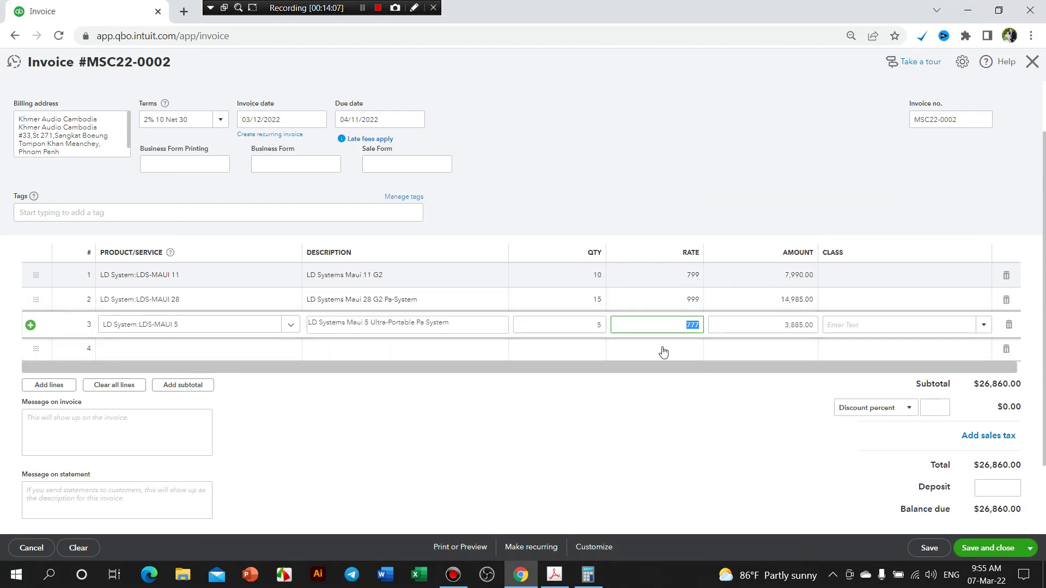
left_click(280, 351)
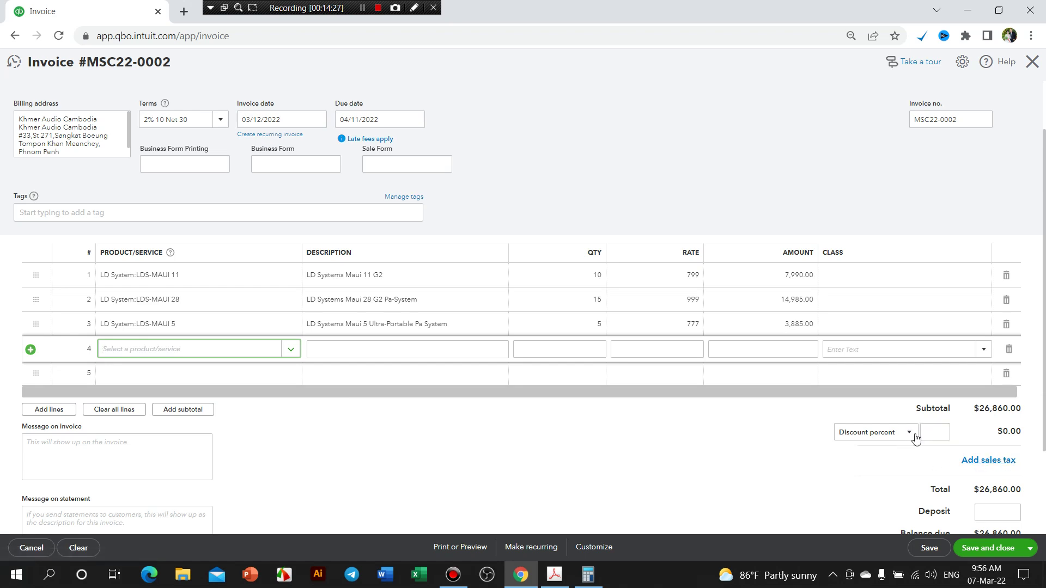
left_click(935, 434)
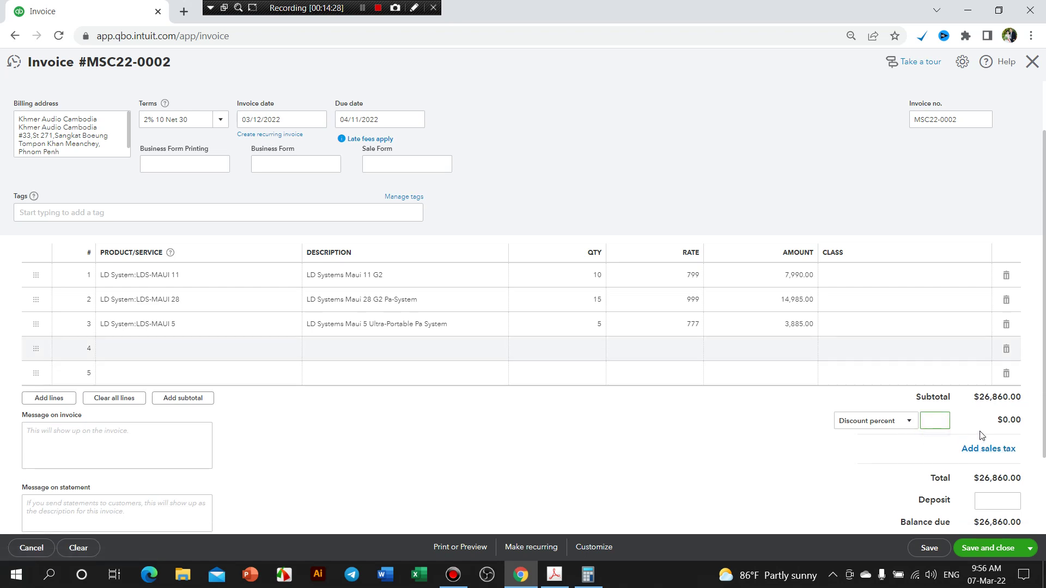
scroll(313, 471, "up", 2)
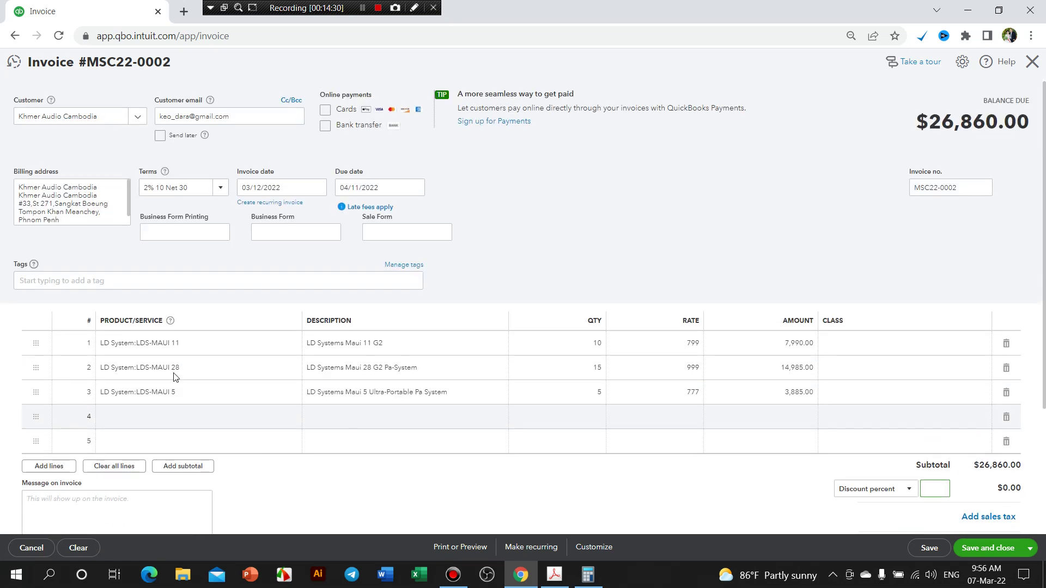
Add VAT Output on the fourth invoice line with a rate of 2,686
left_click(162, 409)
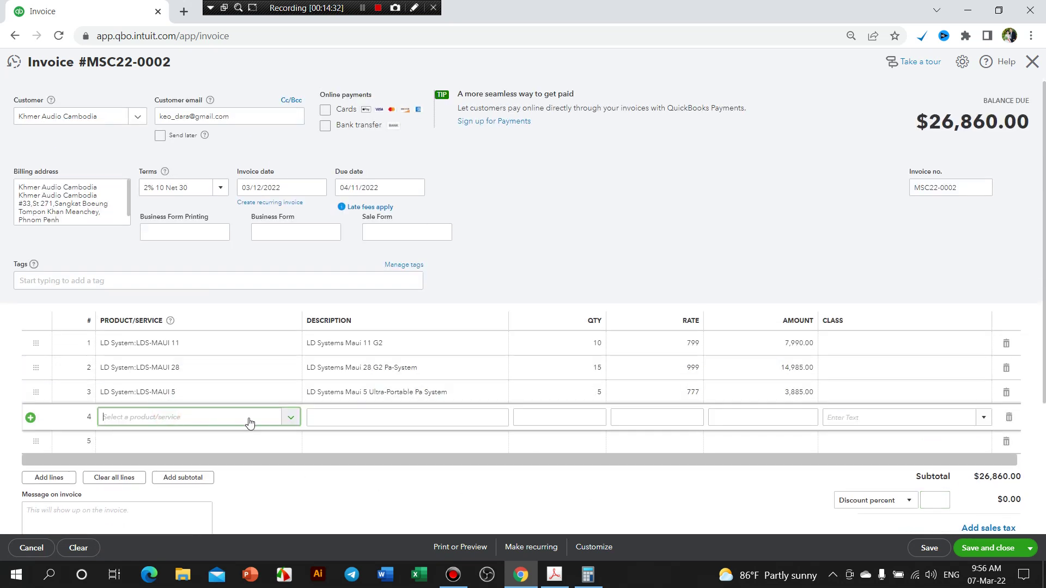
left_click(289, 418)
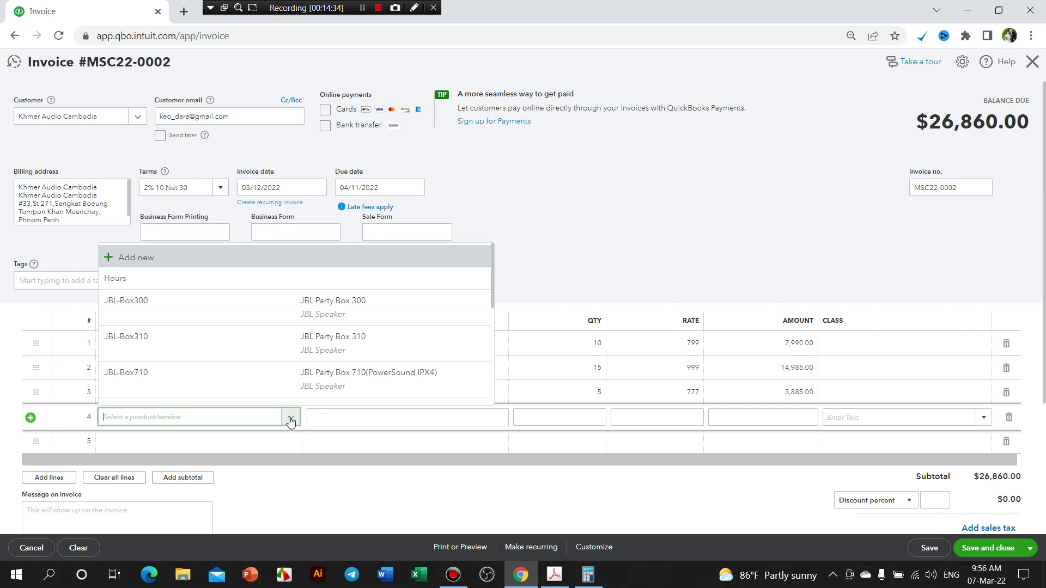
scroll(227, 353, "down", 5)
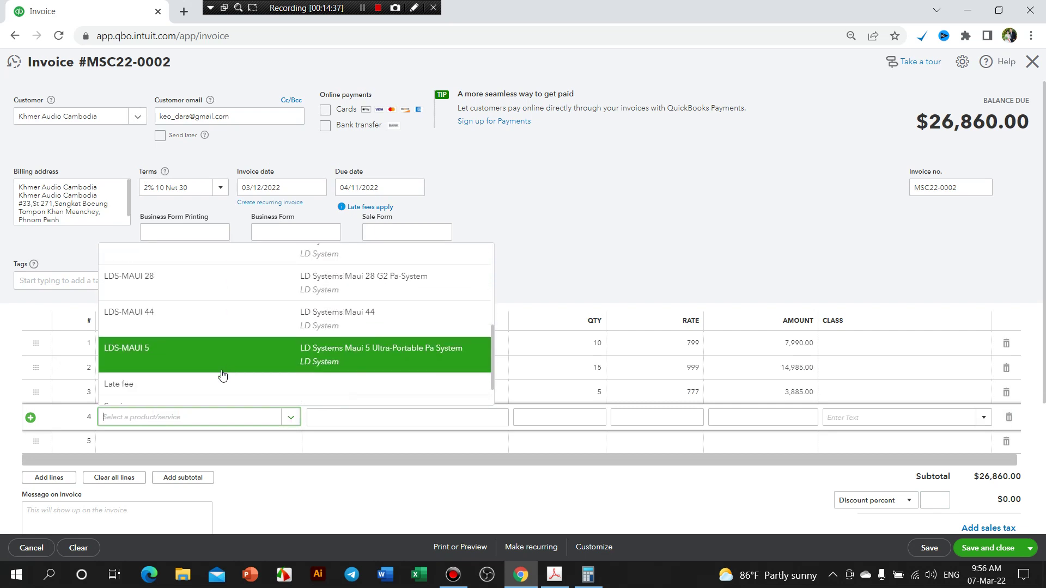
scroll(145, 400, "down", 2)
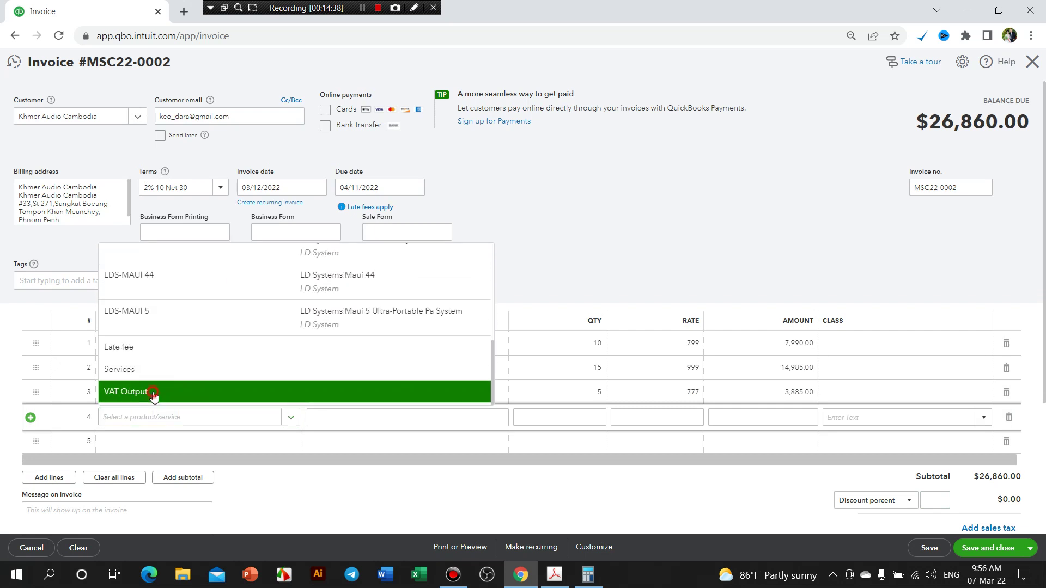
left_click(153, 392)
left_click(586, 418)
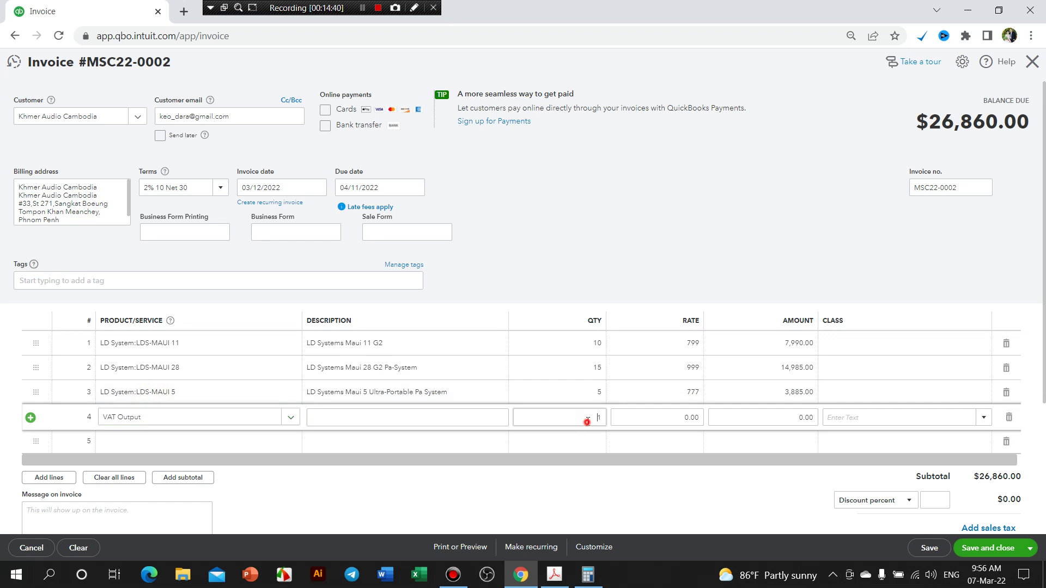
left_click(648, 417)
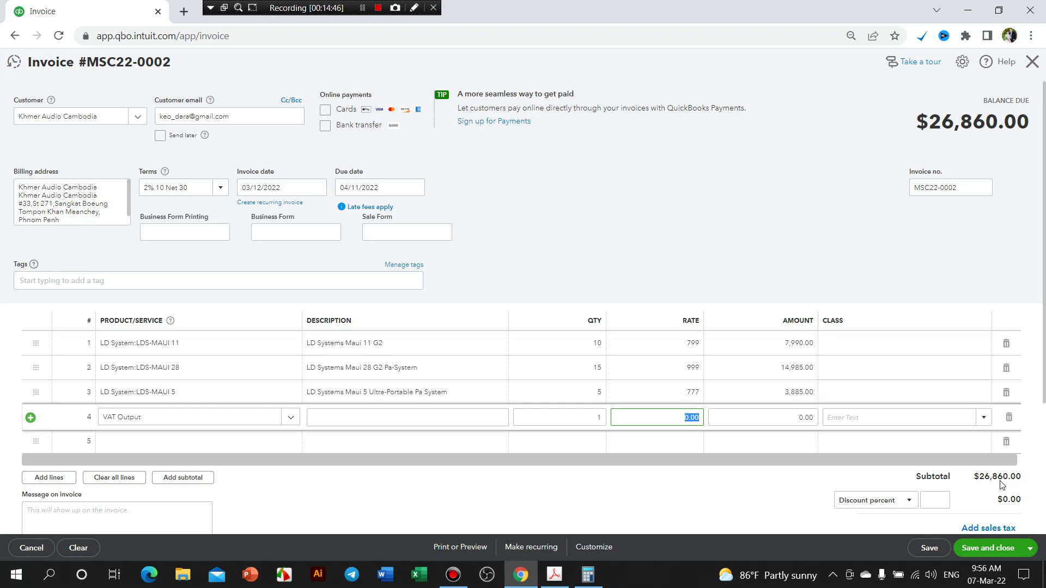
type("2686")
key("Tab")
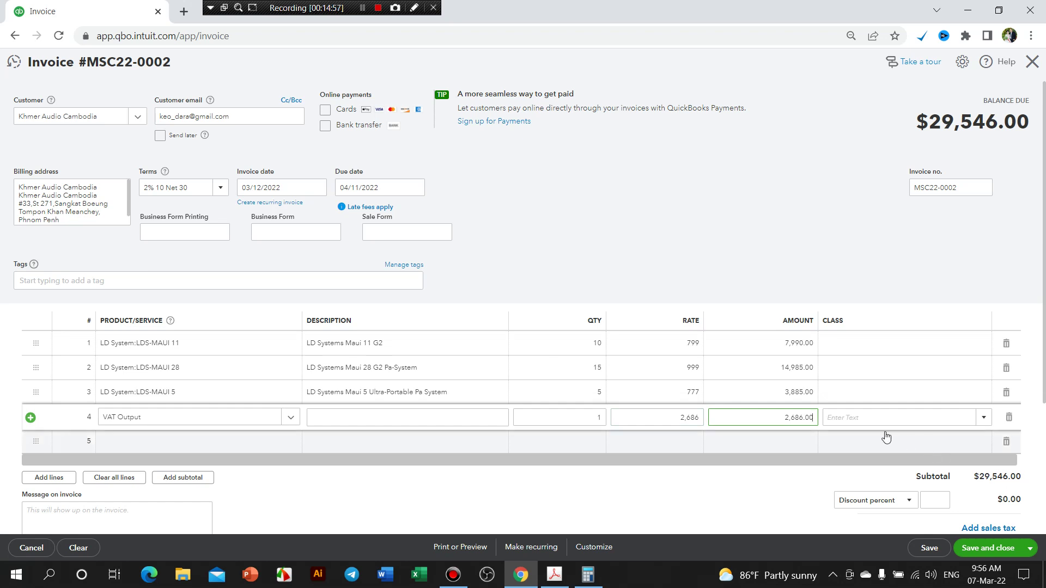
Try a deposit of 12,000 on the invoice, dismiss the chat notification, and clear the deposit again
scroll(785, 310, "down", 3)
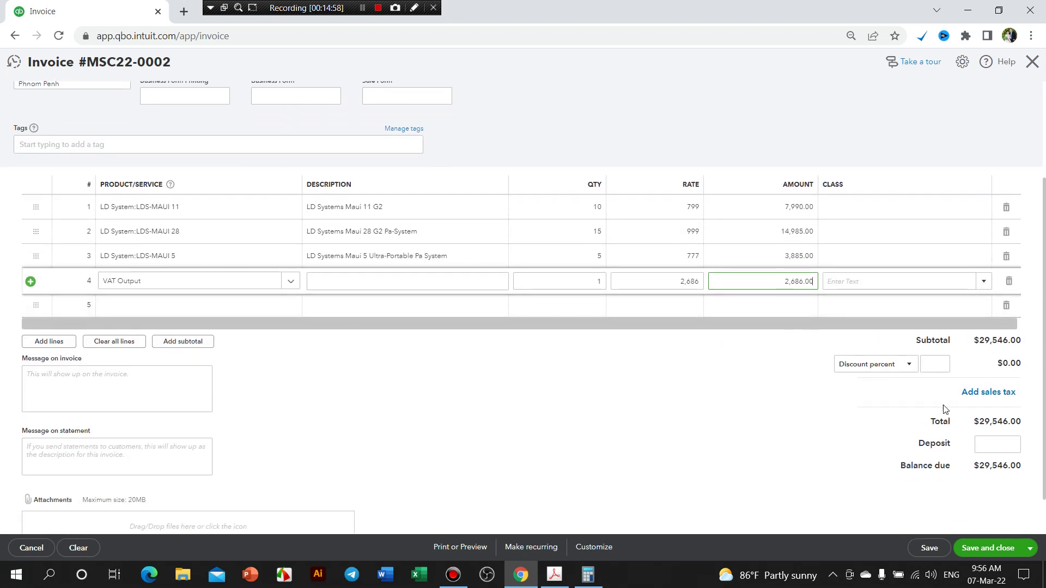
left_click(994, 443)
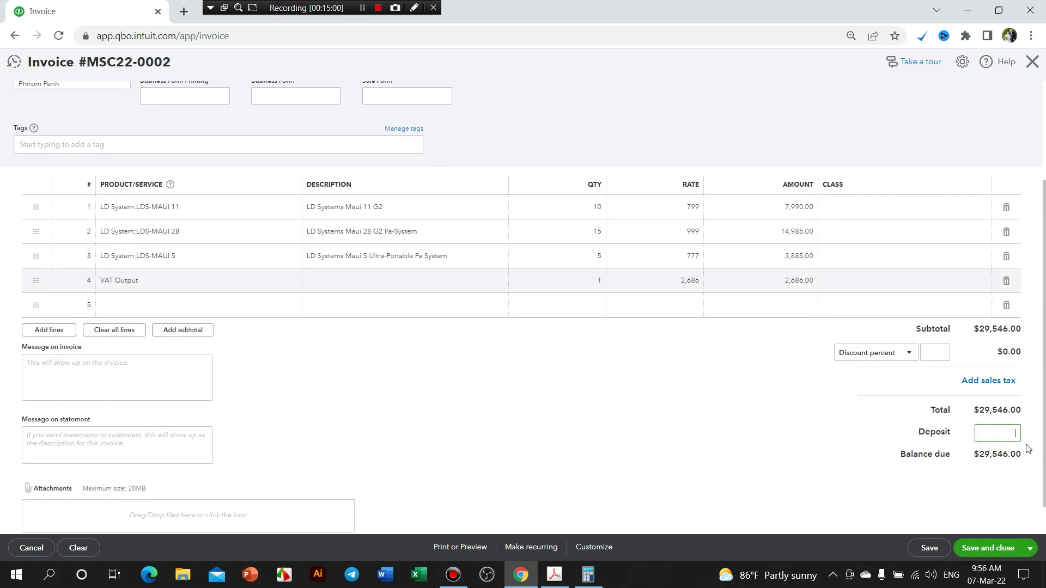
left_click(994, 400)
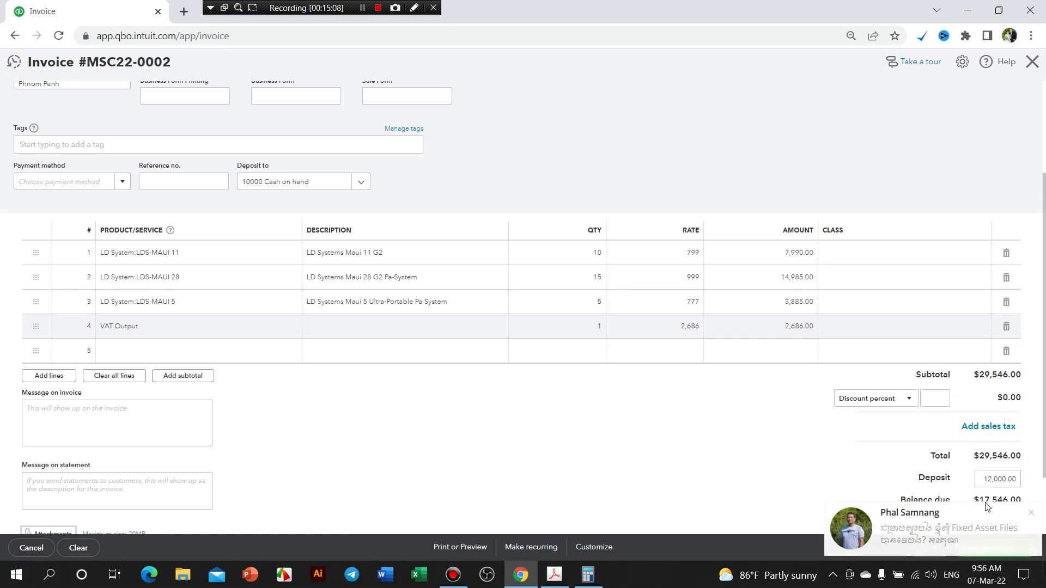
left_click(1031, 514)
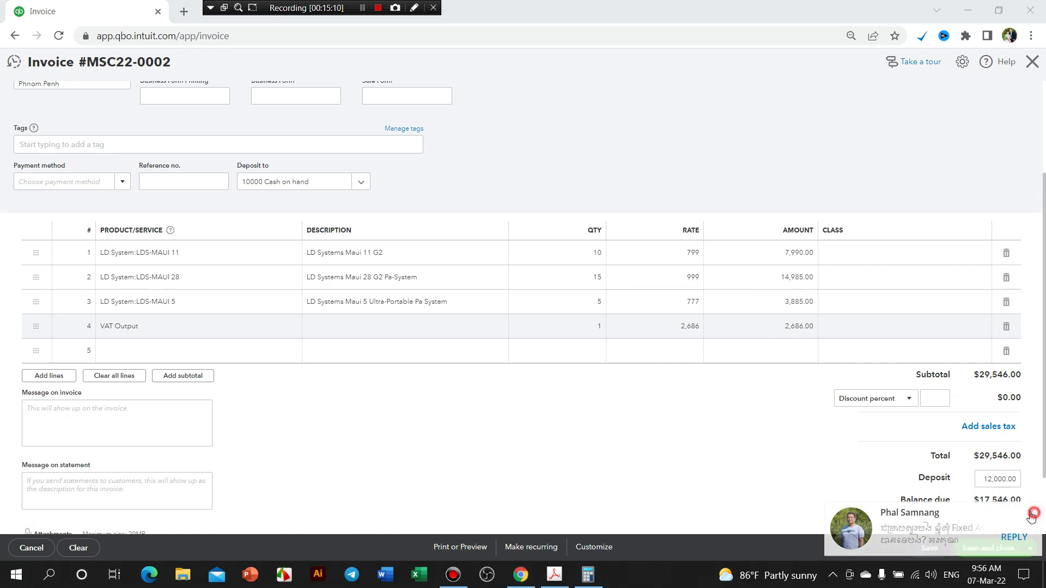
left_click(986, 480)
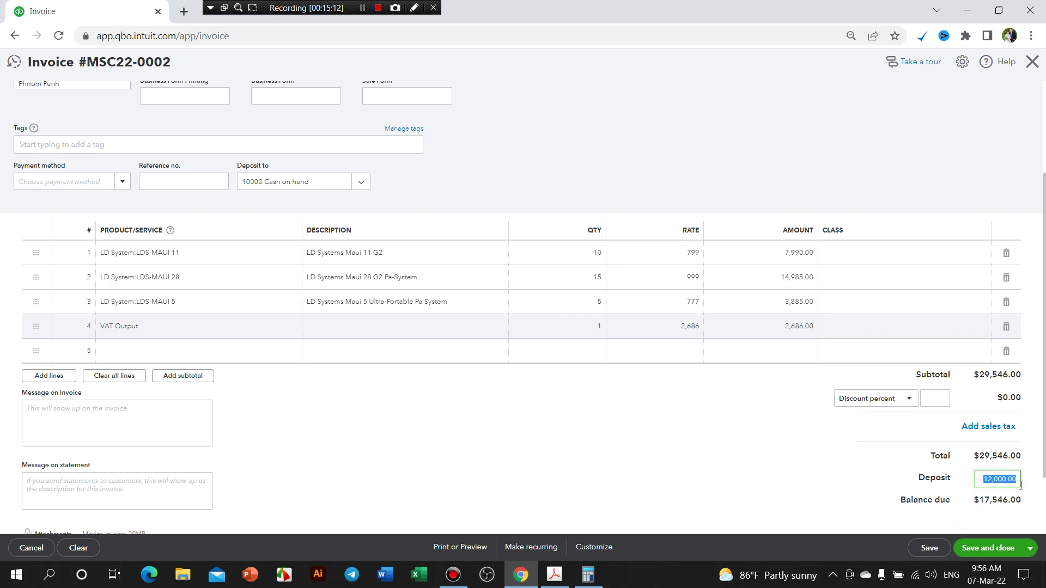
key("BackSpace")
left_click(837, 475)
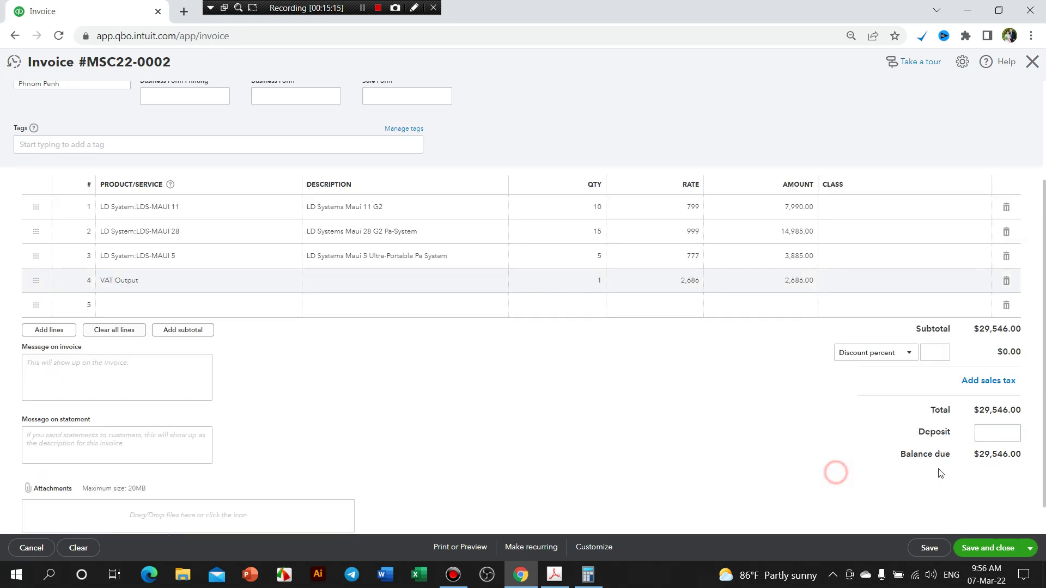
Try a 3 percent discount on the invoice subtotal
scroll(981, 442, "up", 1)
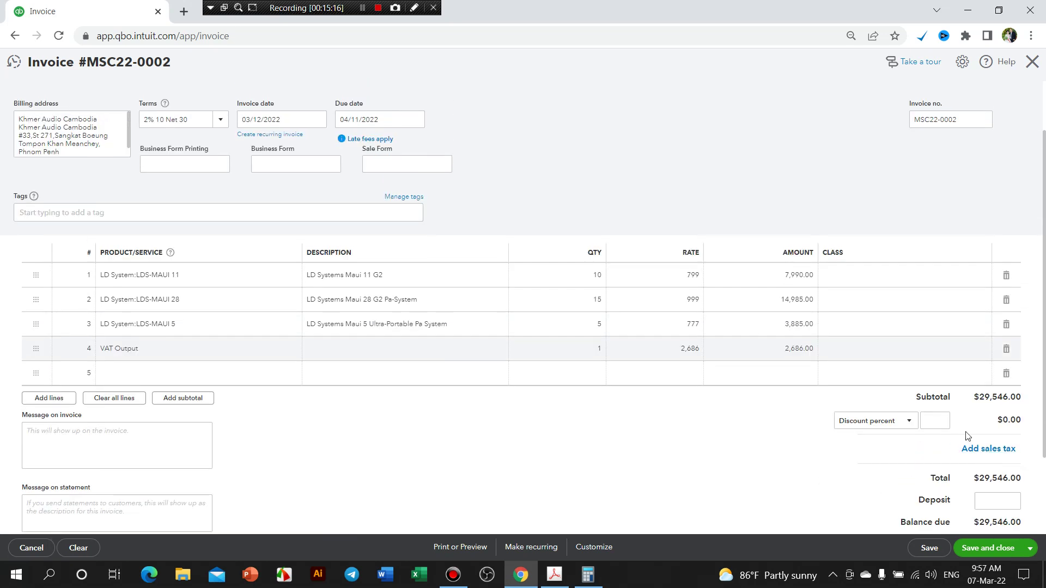
left_click(941, 419)
left_click(908, 422)
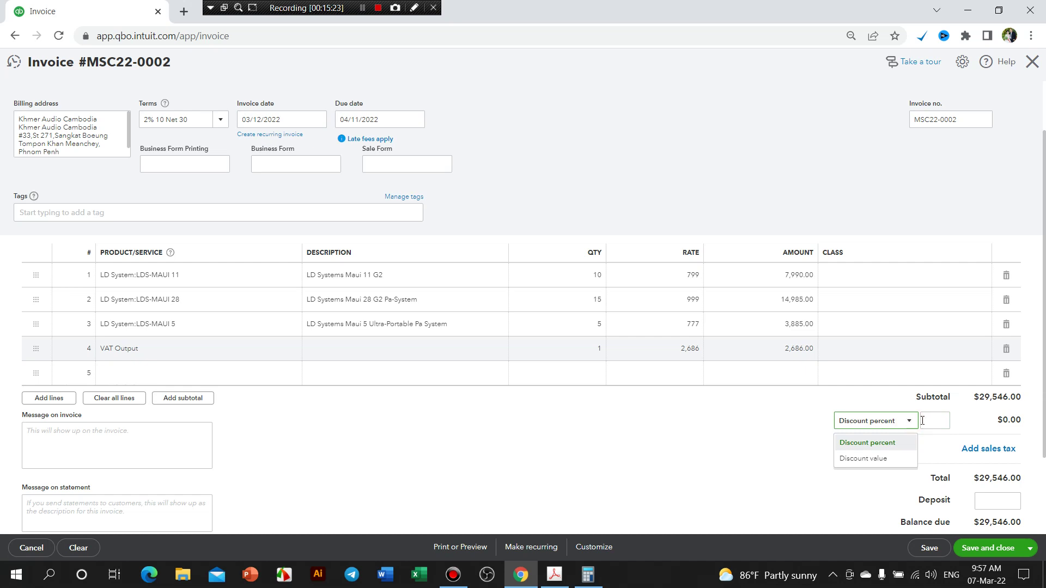
left_click(932, 421)
type("3")
key("Tab")
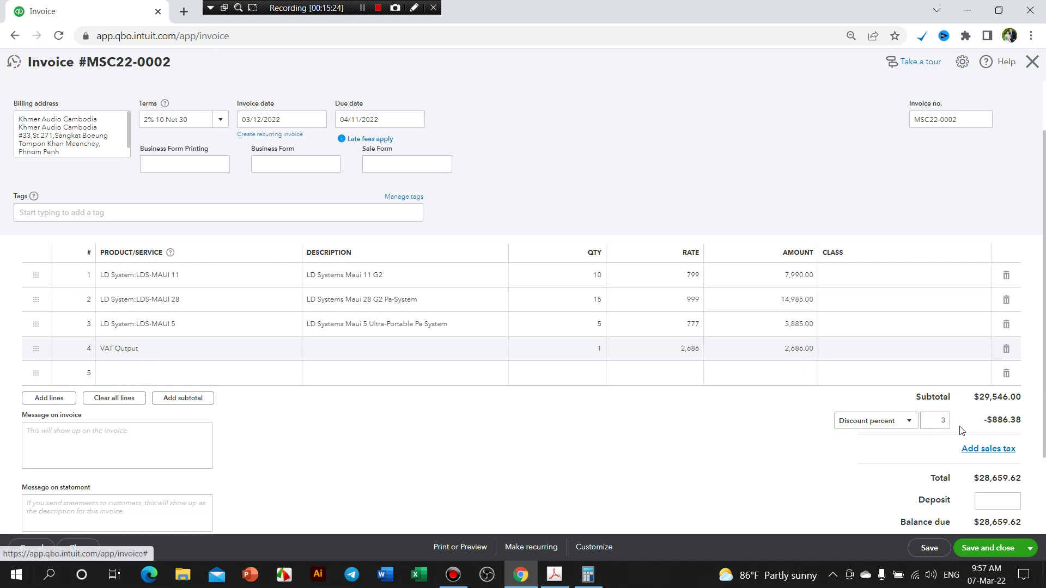
Try a fixed discount value of 300 on the invoice instead of the percentage, and clear the discount amount
double_click(933, 421)
left_click(906, 421)
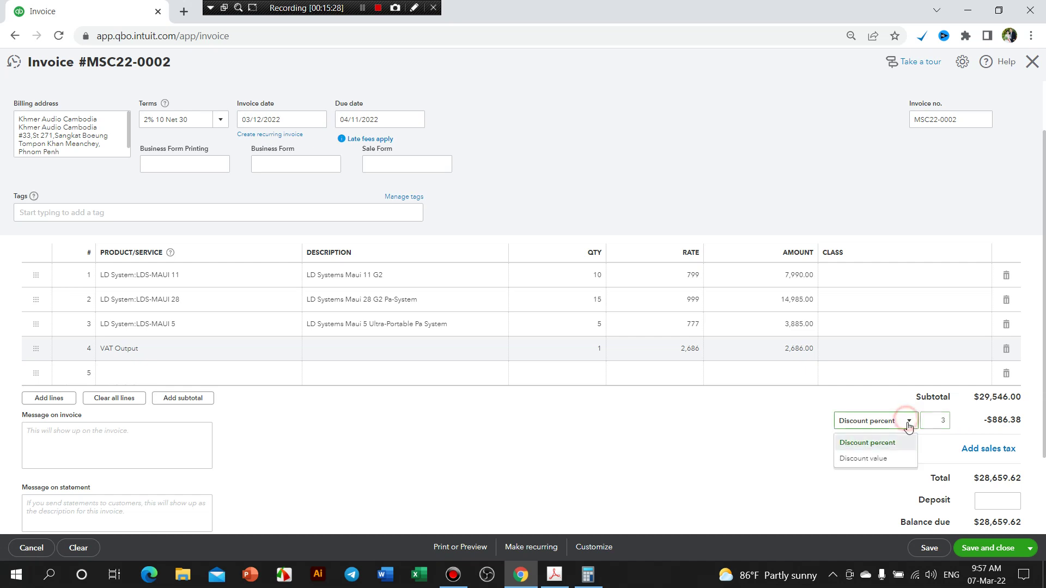
left_click(870, 459)
double_click(938, 423)
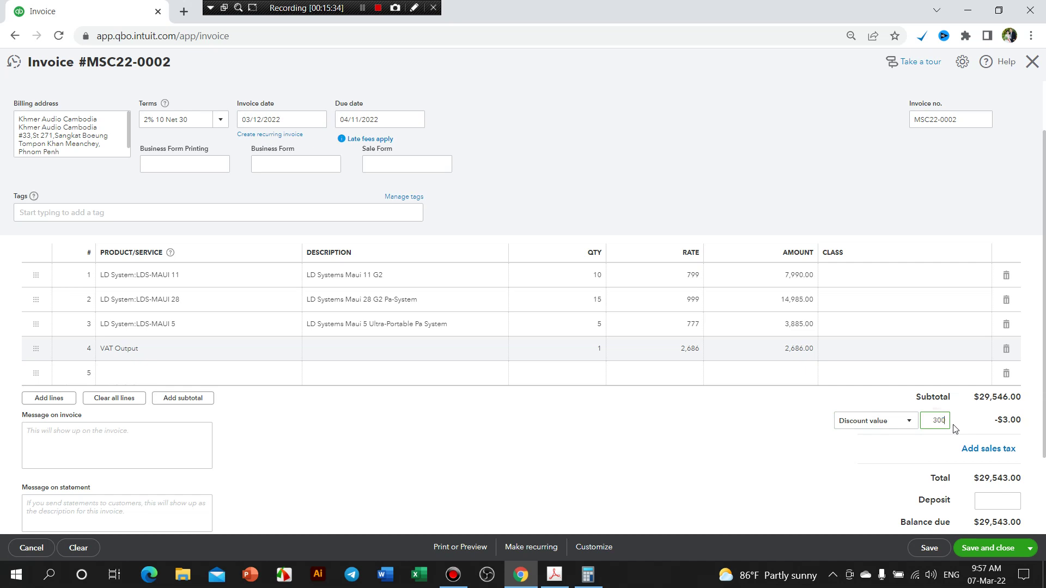
key("Tab")
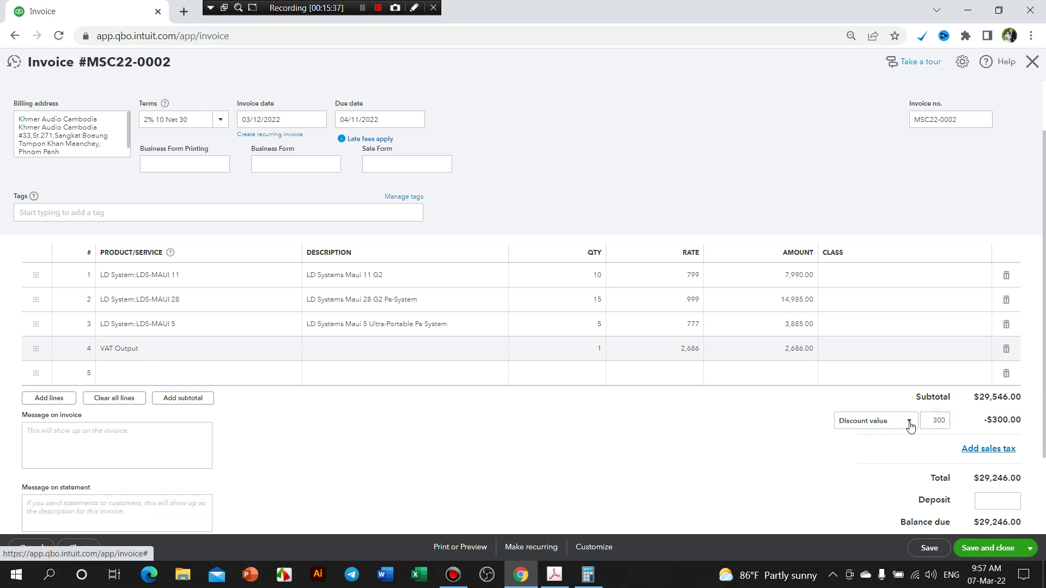
double_click(936, 421)
key("BackSpace")
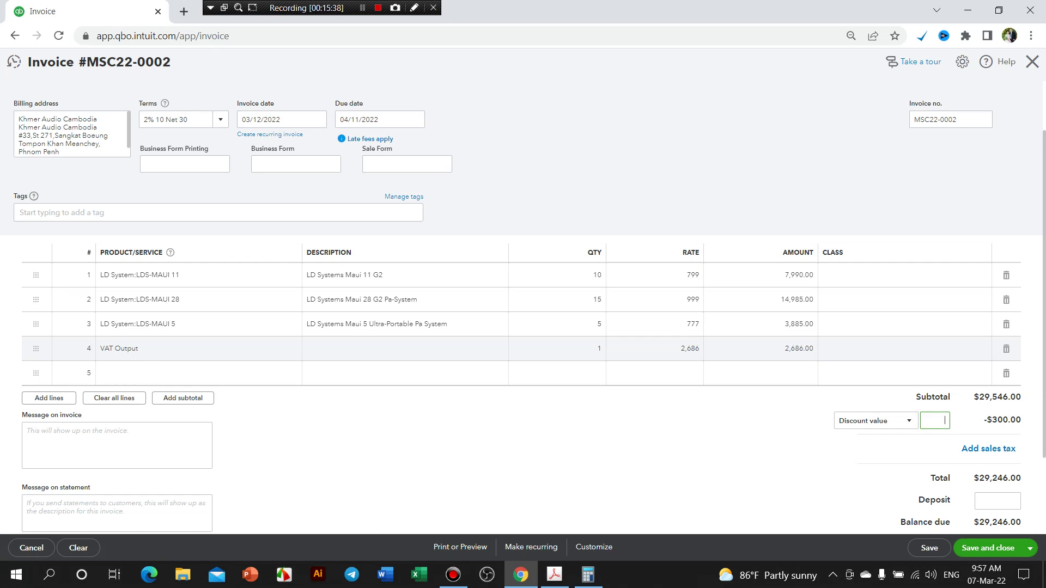
key("Tab")
Save and close invoice MSC22-0002
scroll(275, 305, "up", 2)
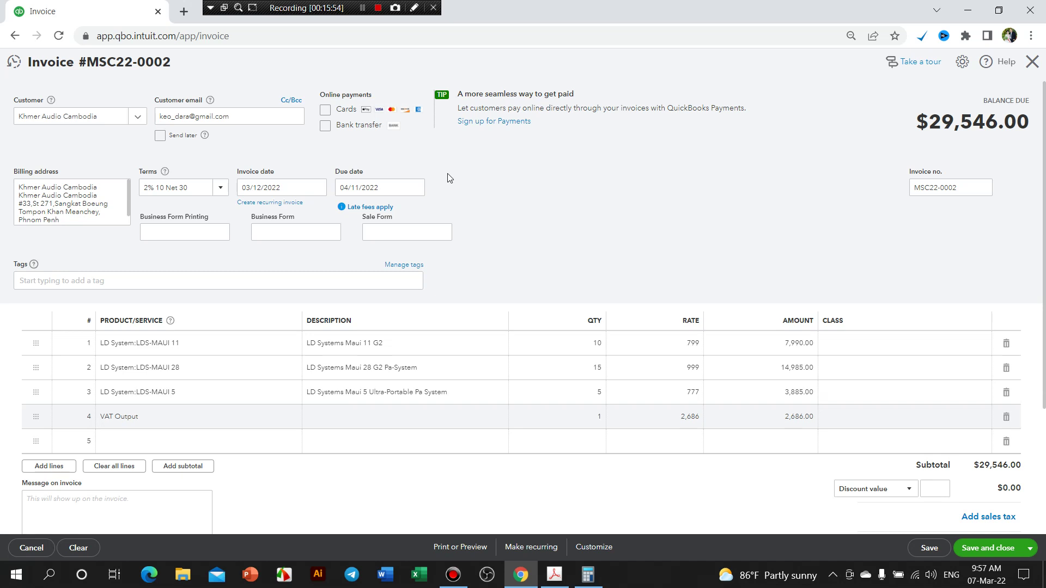
left_click(689, 210)
left_click(983, 548)
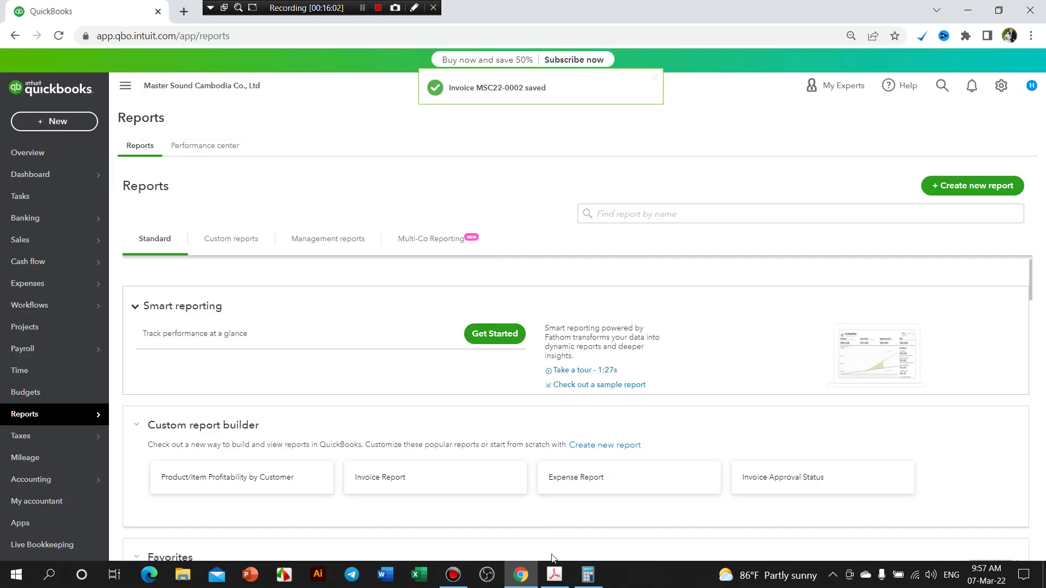
Switch to the exercise PDF and highlight the 10/Jan JBL Cambodia payment and the 12/Jan Khmer Auto Cambodia sale
left_click(554, 573)
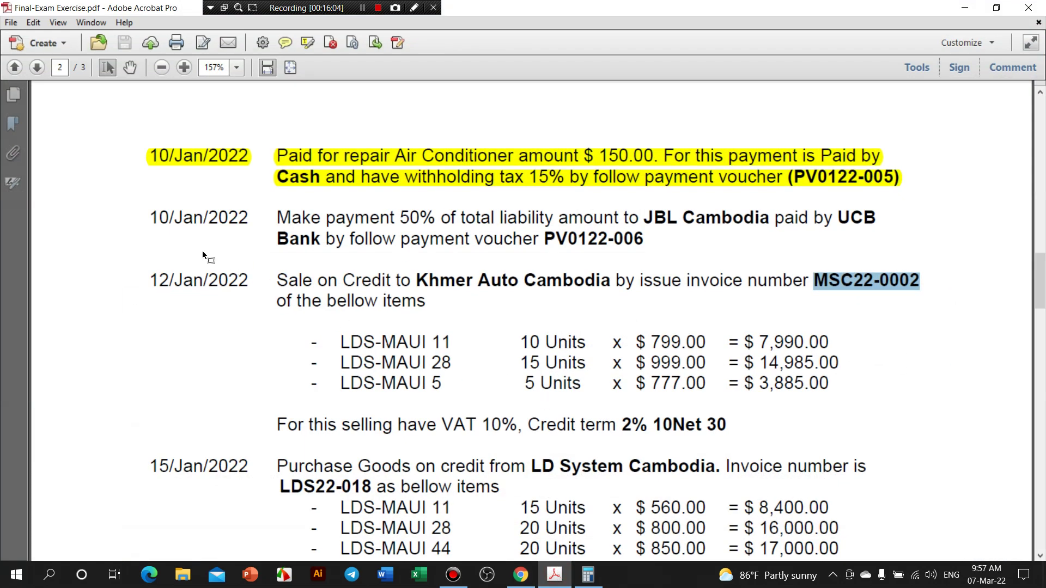
left_click_drag(151, 218, 718, 425)
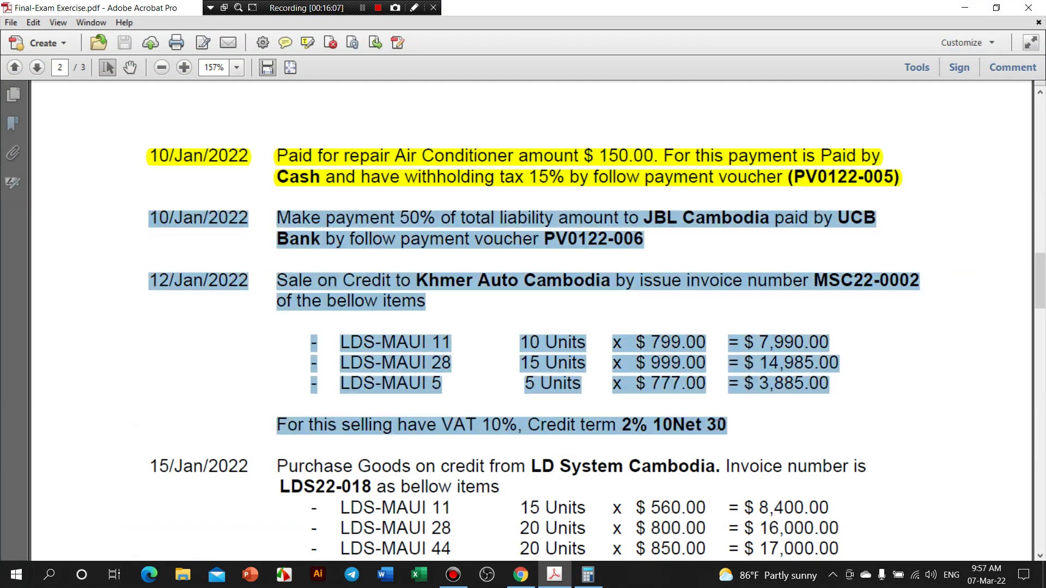
left_click(308, 42)
Copy the invoice number LDS22-018 from the 15/Jan/2022 purchase from LD System Cambodia
scroll(490, 306, "down", 3)
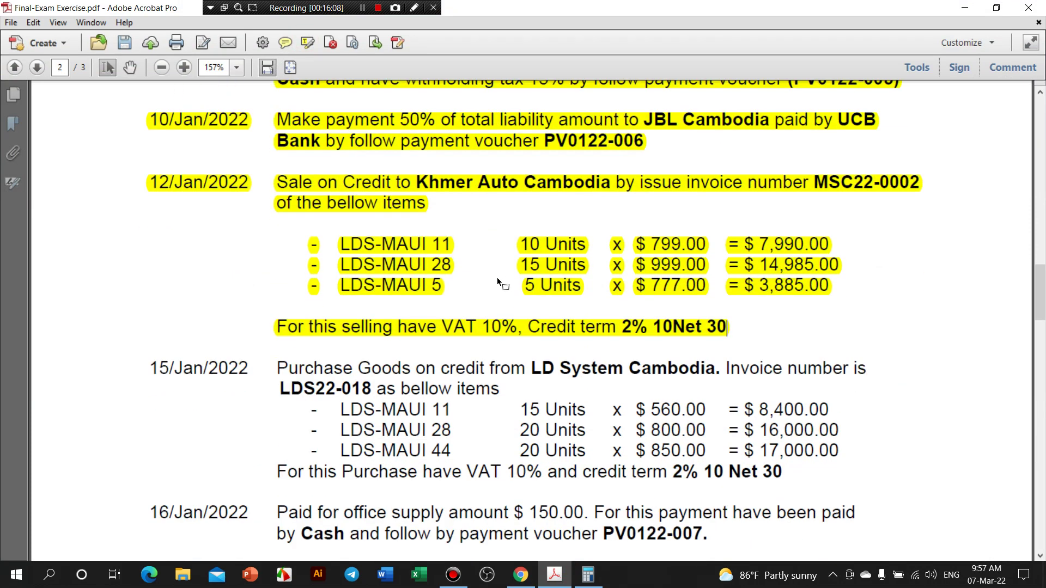
scroll(490, 306, "down", 3)
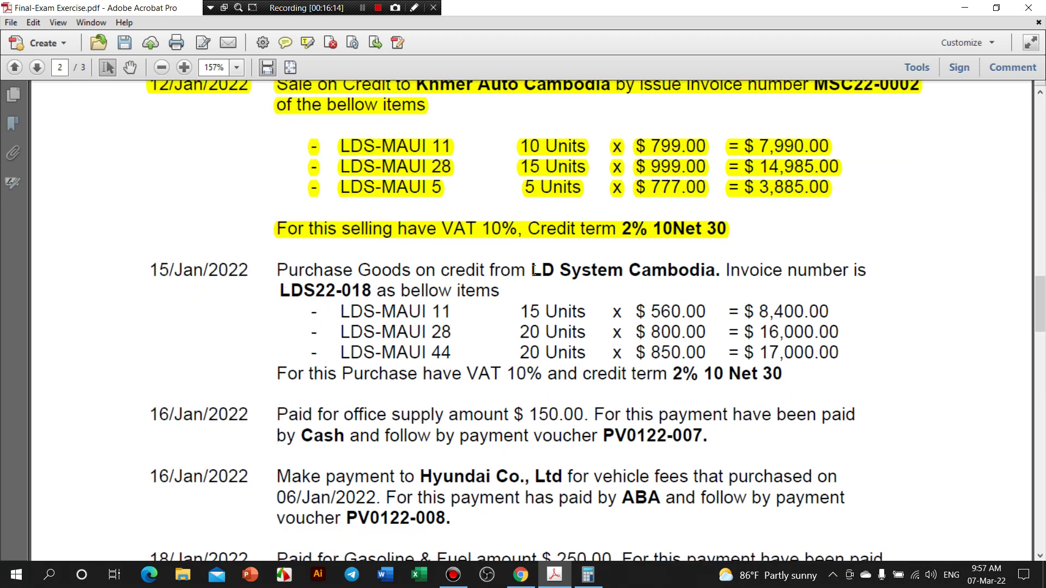
left_click_drag(534, 270, 697, 270)
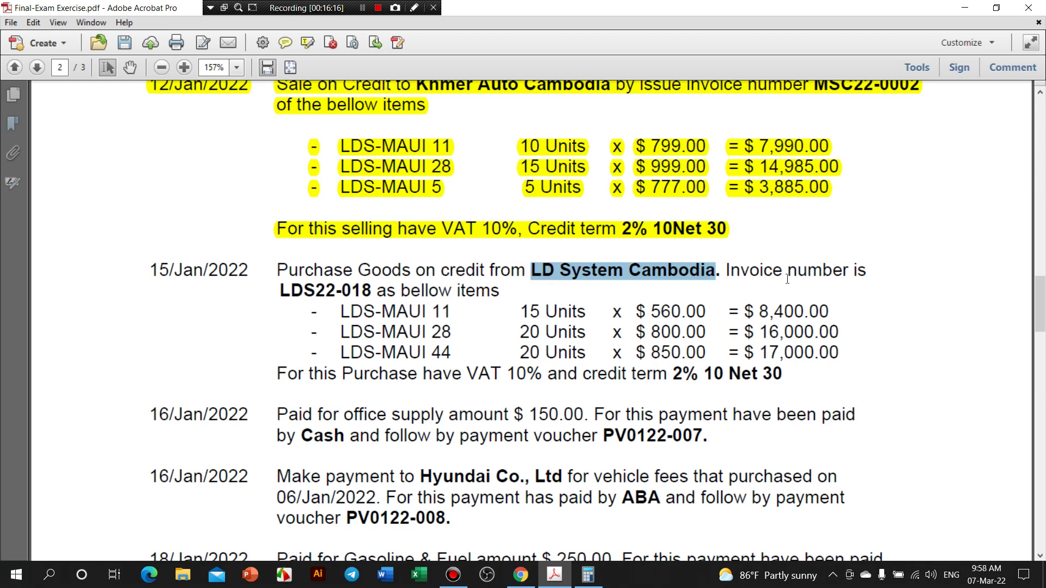
left_click_drag(279, 290, 371, 300)
key("ctrl+c")
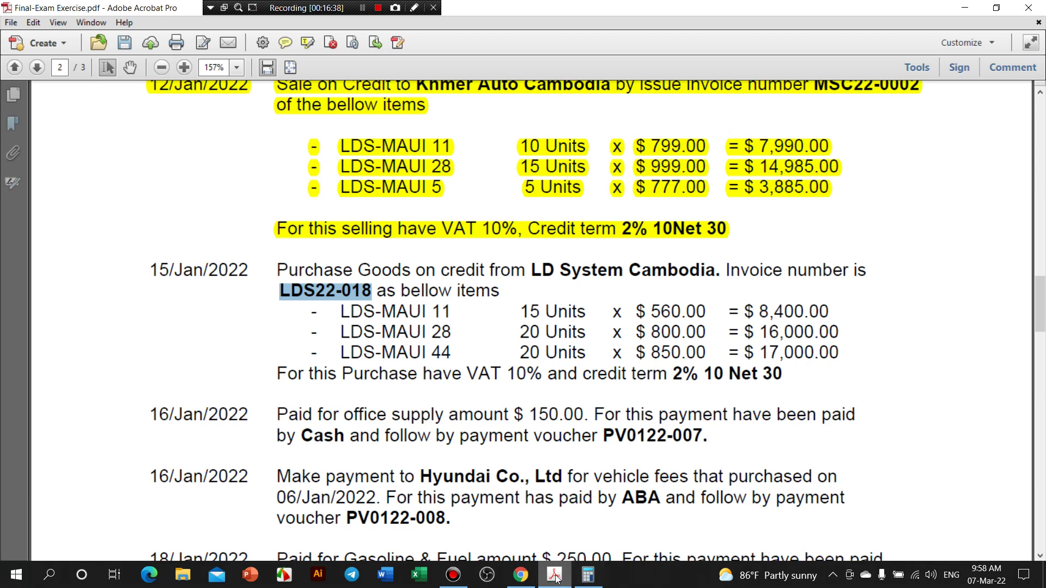
Switch to QuickBooks and create a new bill for the vendor LD System Cambodia
left_click(523, 580)
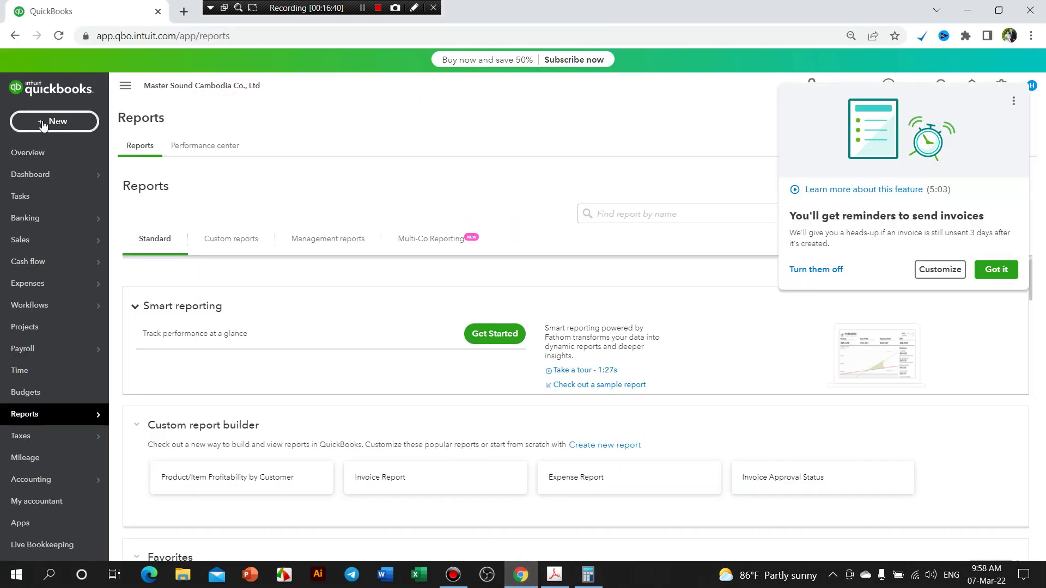
left_click(53, 125)
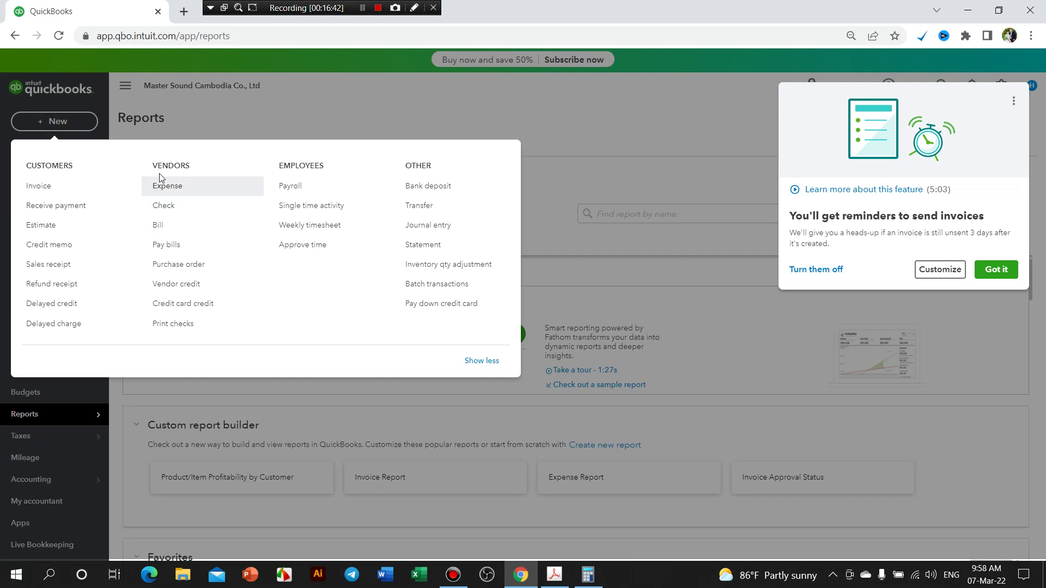
left_click(166, 231)
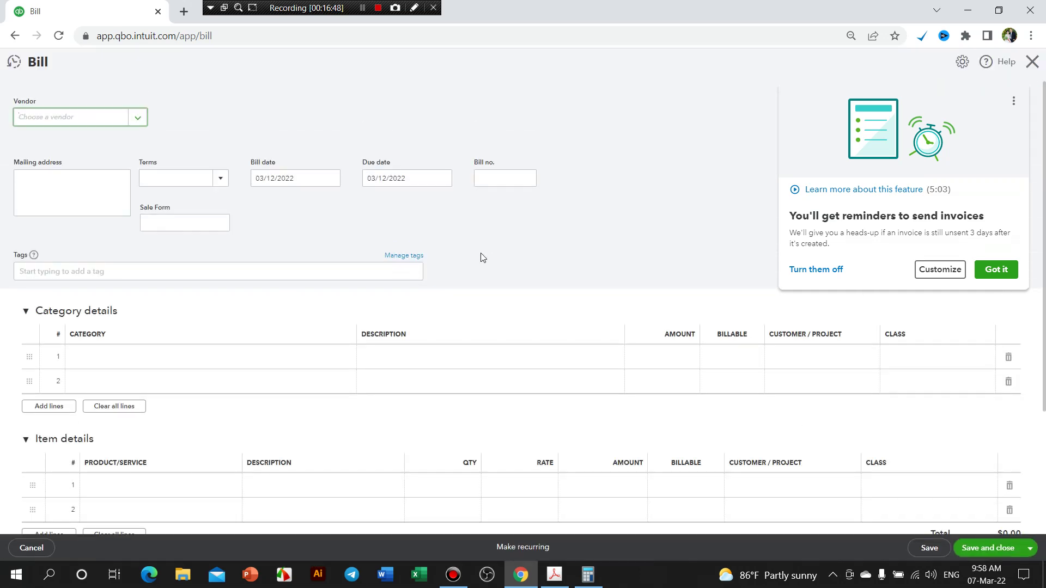
left_click(137, 118)
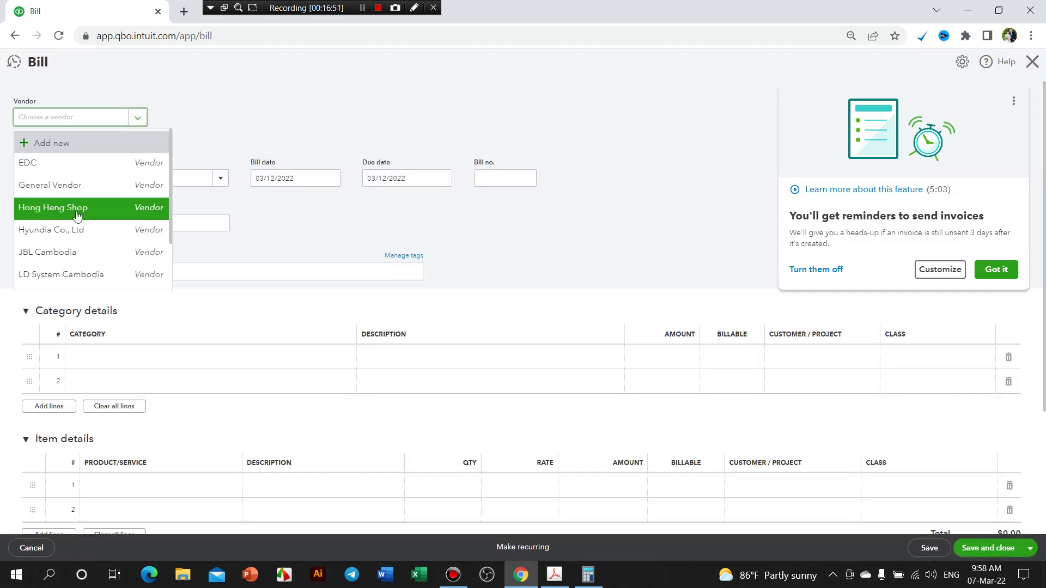
left_click(63, 275)
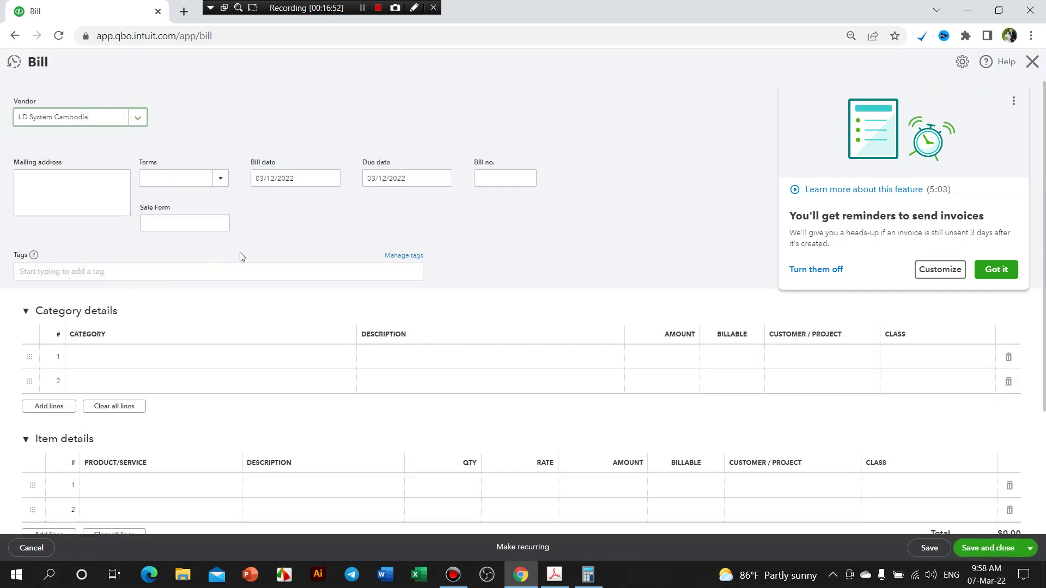
Set the bill's terms to 2% 10 Net 30 and the bill date to 03/15/2022
left_click(220, 187)
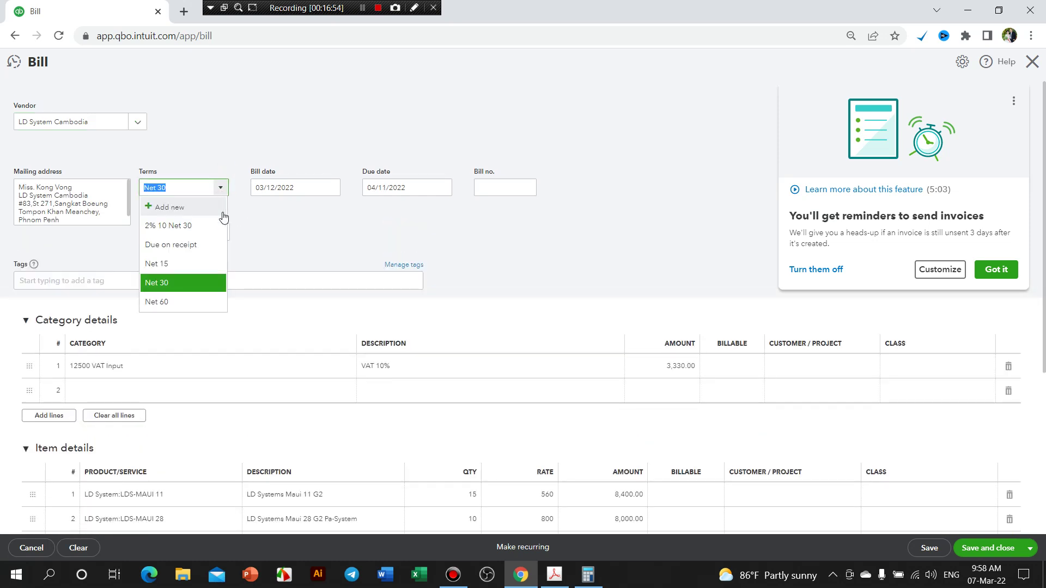
left_click(202, 229)
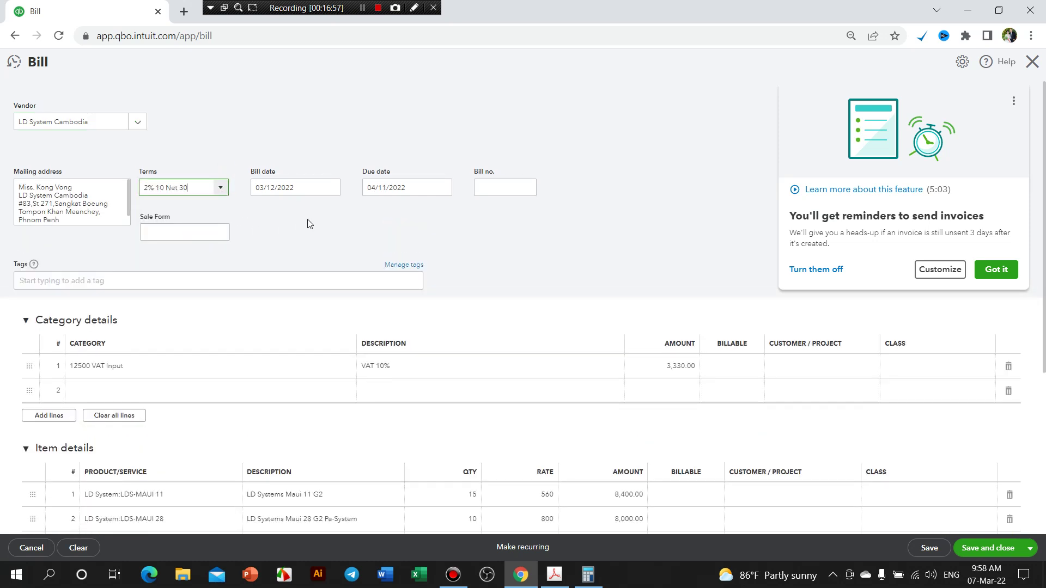
left_click(330, 187)
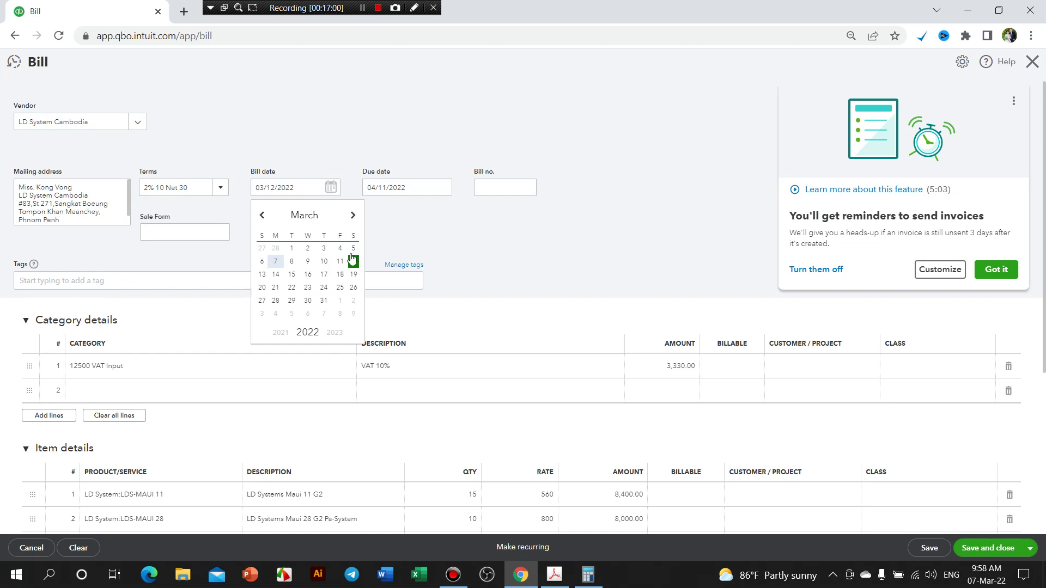
left_click(554, 575)
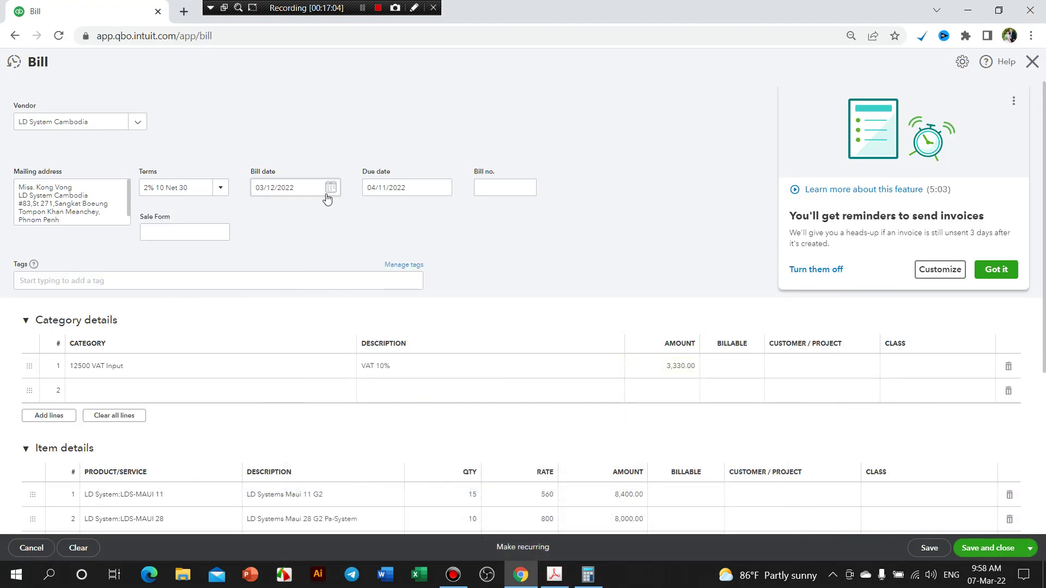
left_click(330, 188)
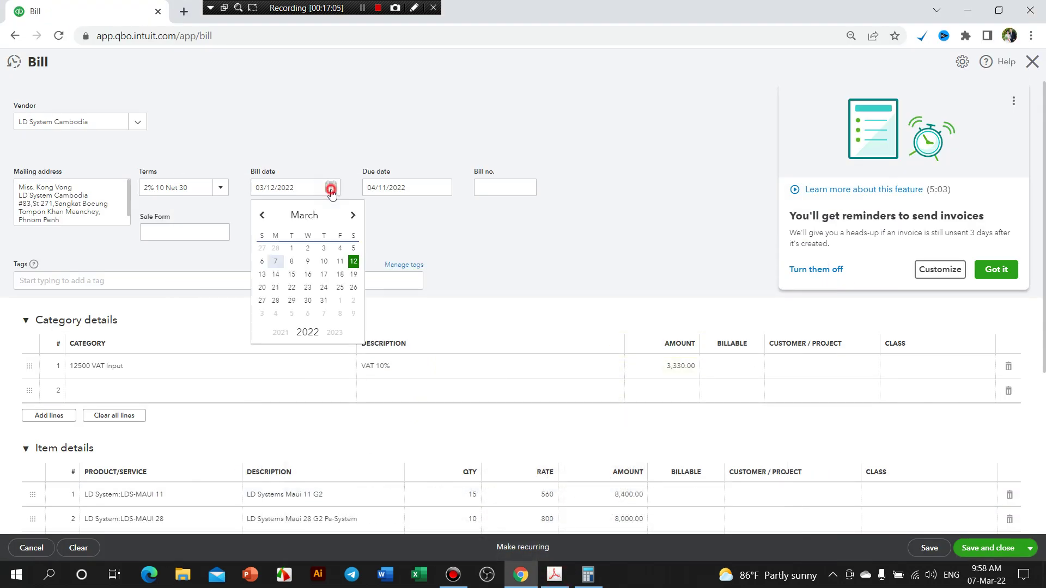
left_click(291, 274)
Turn off the unsent-invoice reminders and enter LDS22-018 as the bill number
left_click(482, 187)
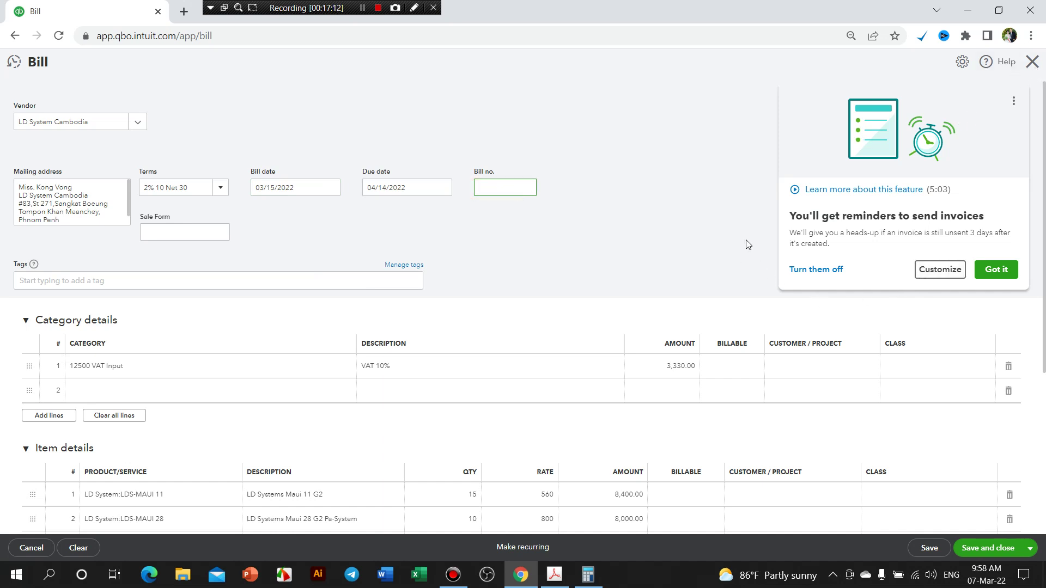
left_click(829, 272)
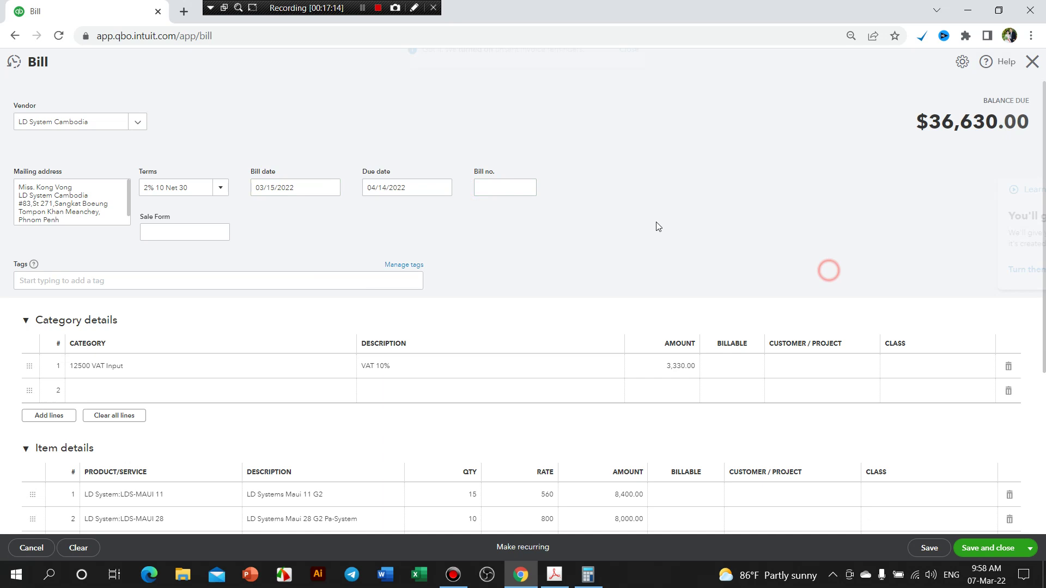
left_click(493, 187)
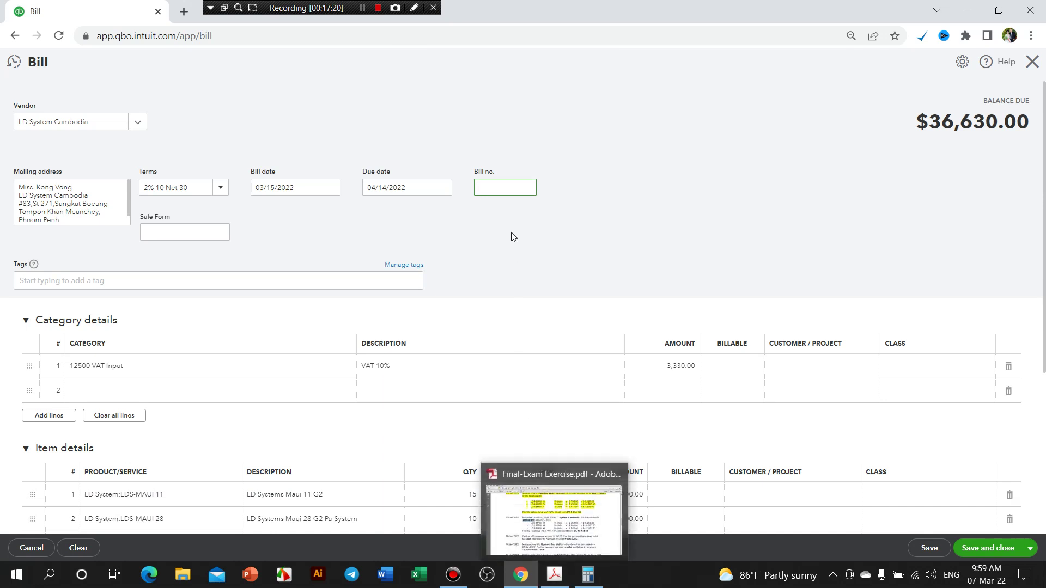
key("ctrl+v")
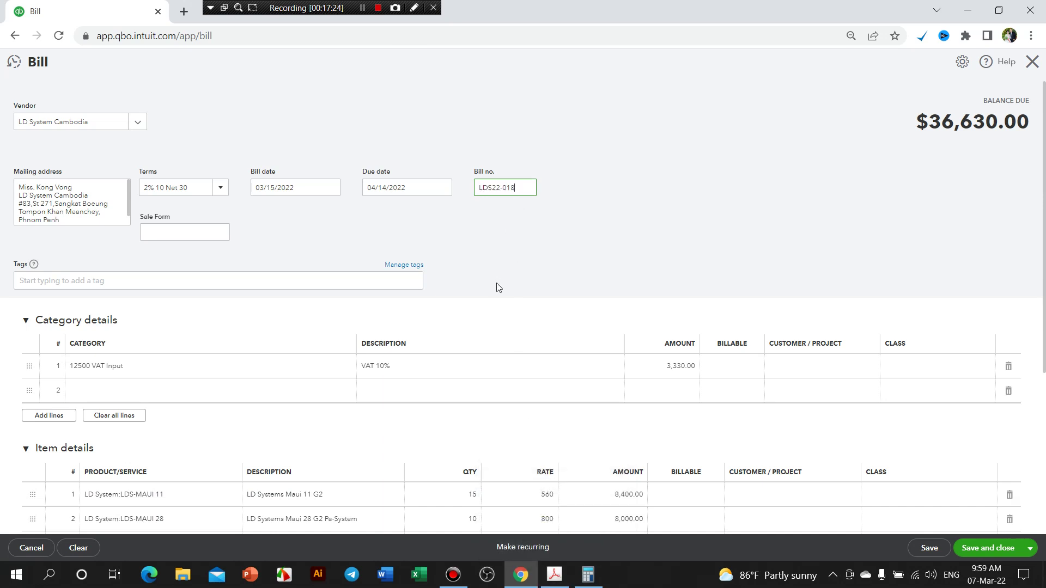
Compare the bill's items with the exercise PDF and delete the LDS-MAUI 5 line
scroll(372, 342, "down", 4)
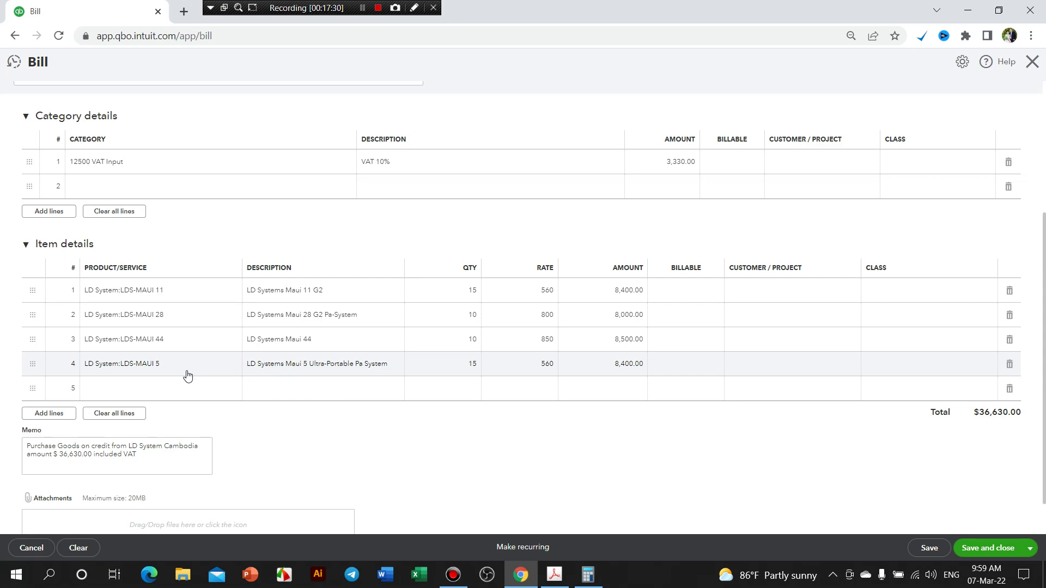
left_click(554, 575)
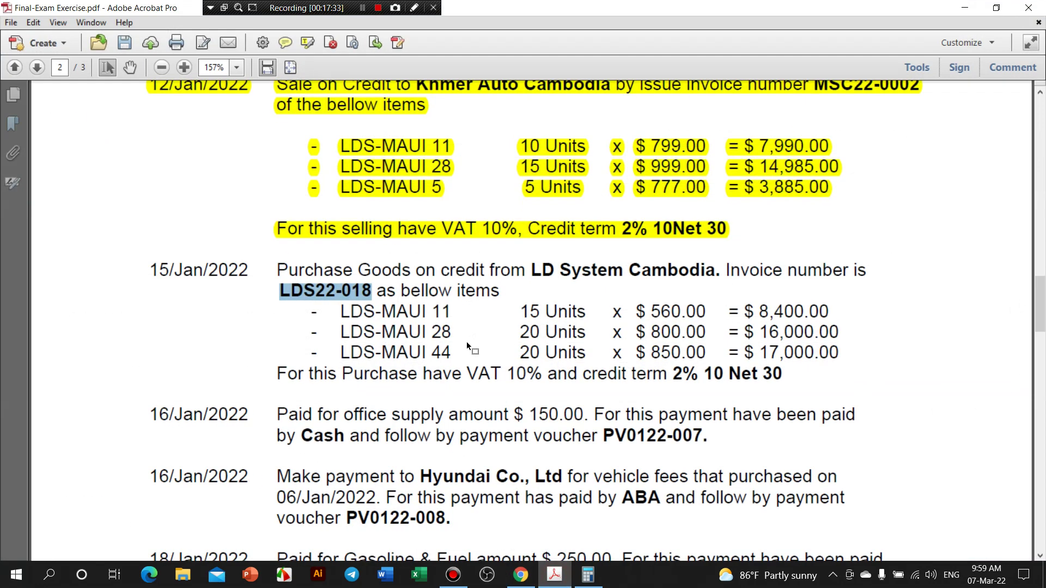
left_click(555, 575)
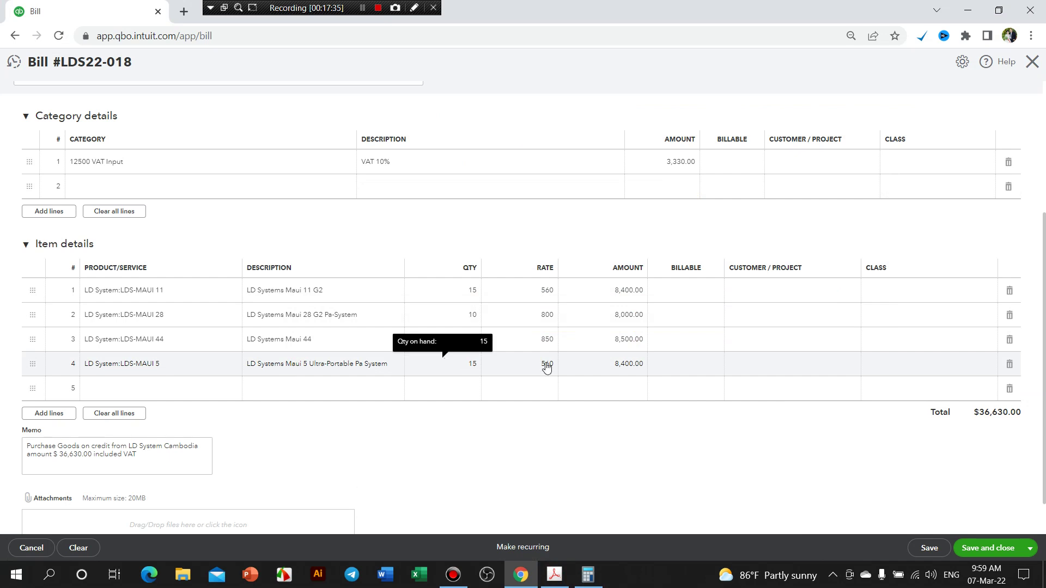
left_click(1008, 364)
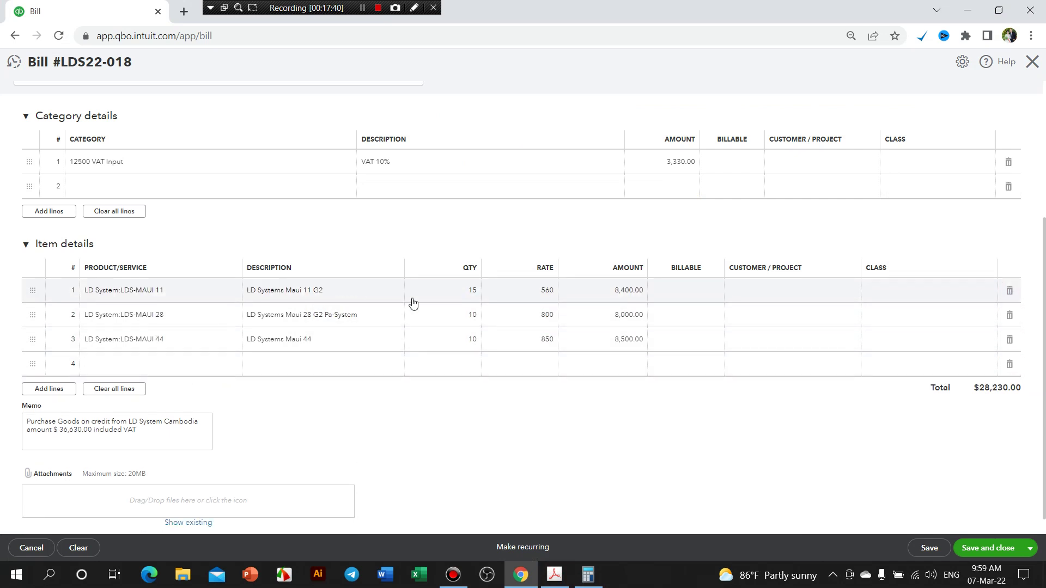
Set the quantities of LDS-MAUI 28 and LDS-MAUI 44 to 20 each, checking the item lines against the exercise PDF
left_click(554, 578)
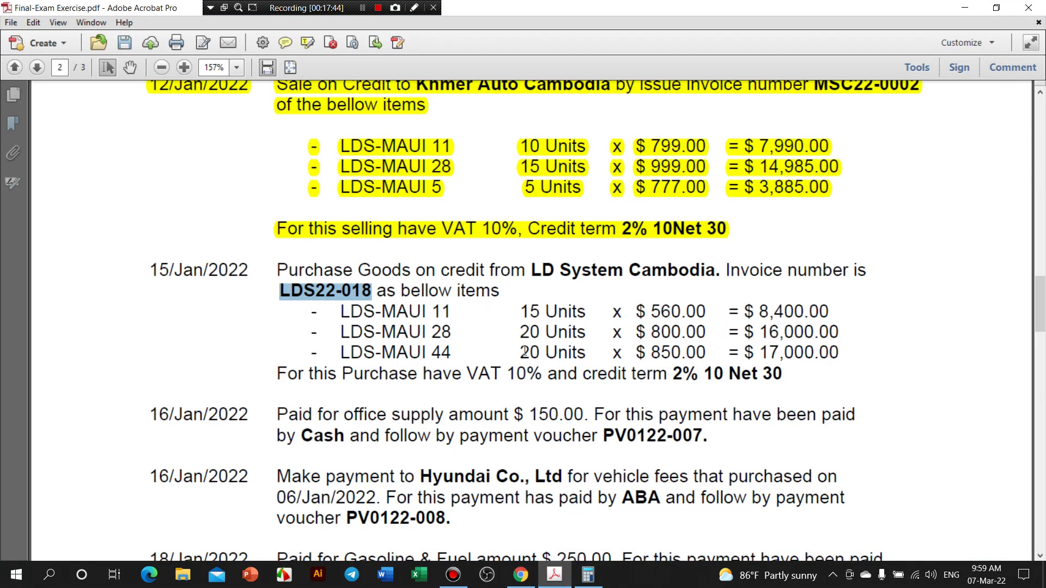
left_click_drag(511, 306, 538, 326)
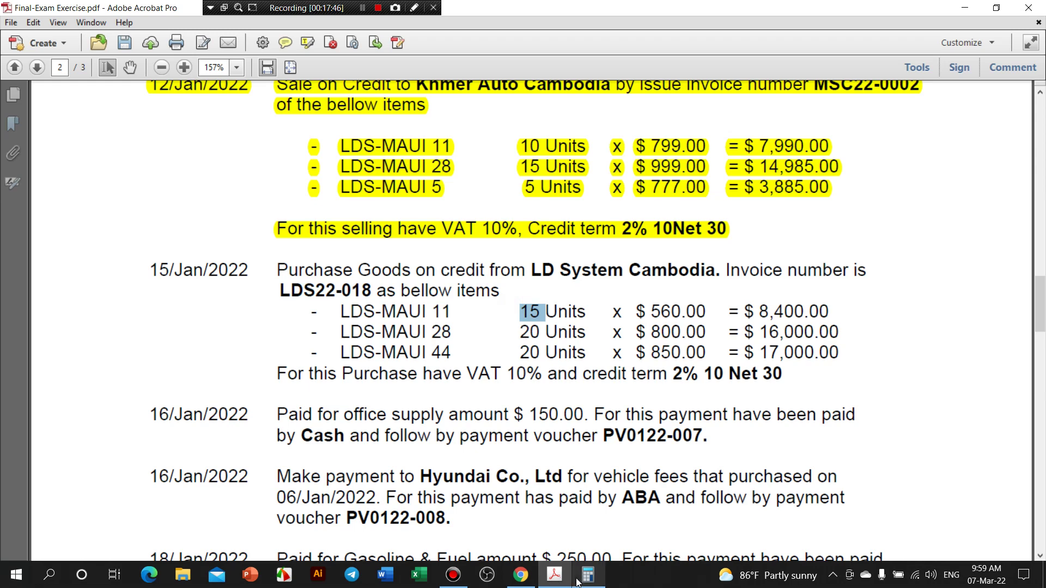
key("alt+Tab")
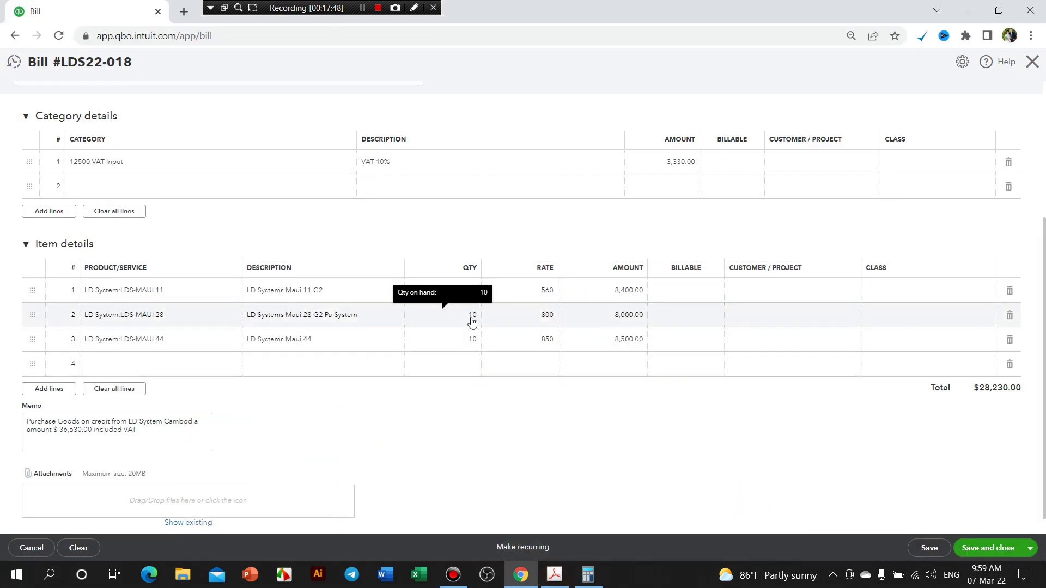
left_click(471, 316)
type("20")
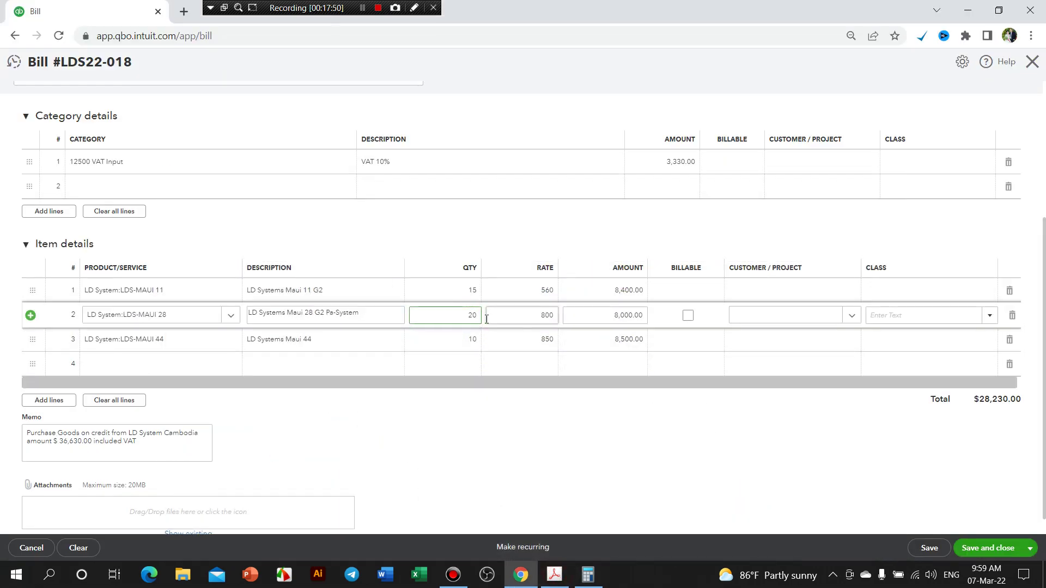
key("Return")
type("20")
key("Tab")
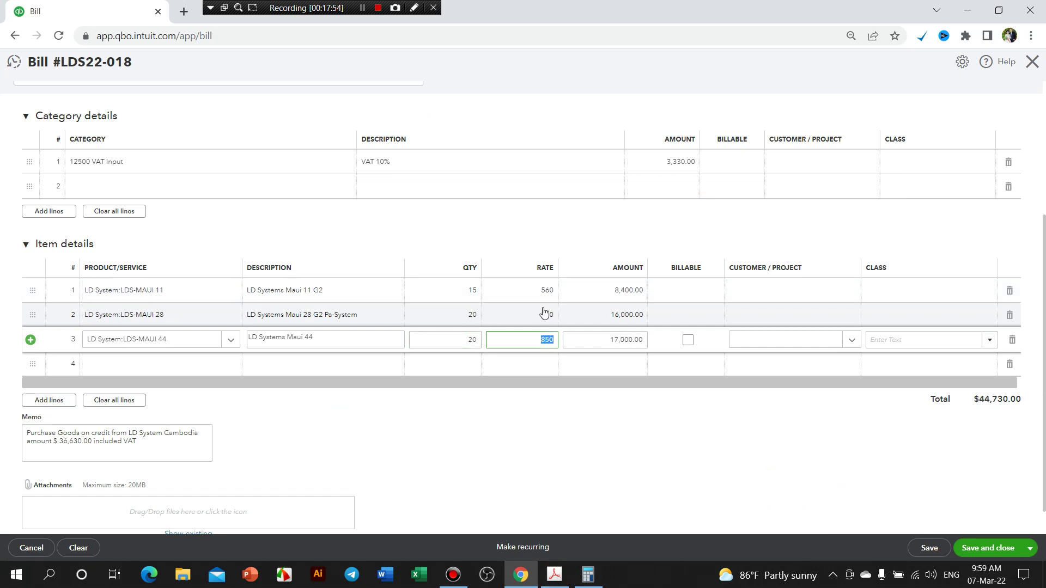
left_click(555, 581)
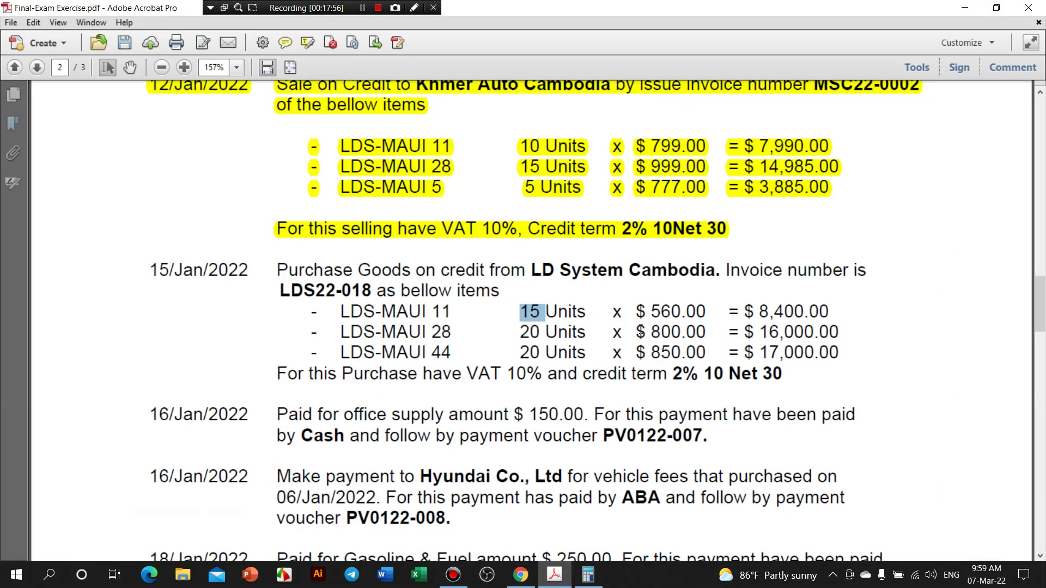
left_click(554, 575)
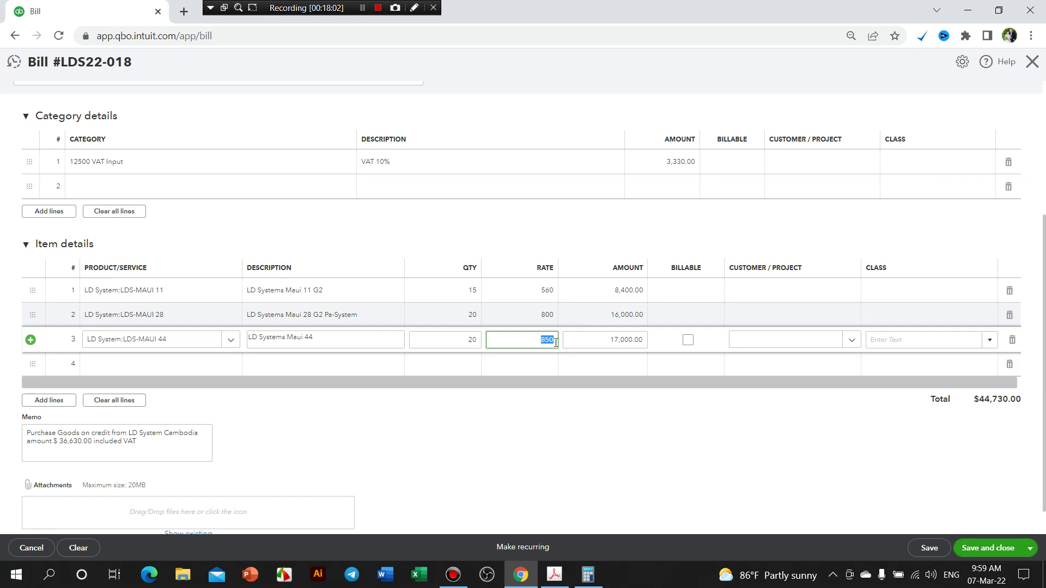
Clear the amount on the VAT Input line to check the pre-tax total, and enter 4,140 as the VAT amount
scroll(555, 341, "up", 3)
left_click(673, 298)
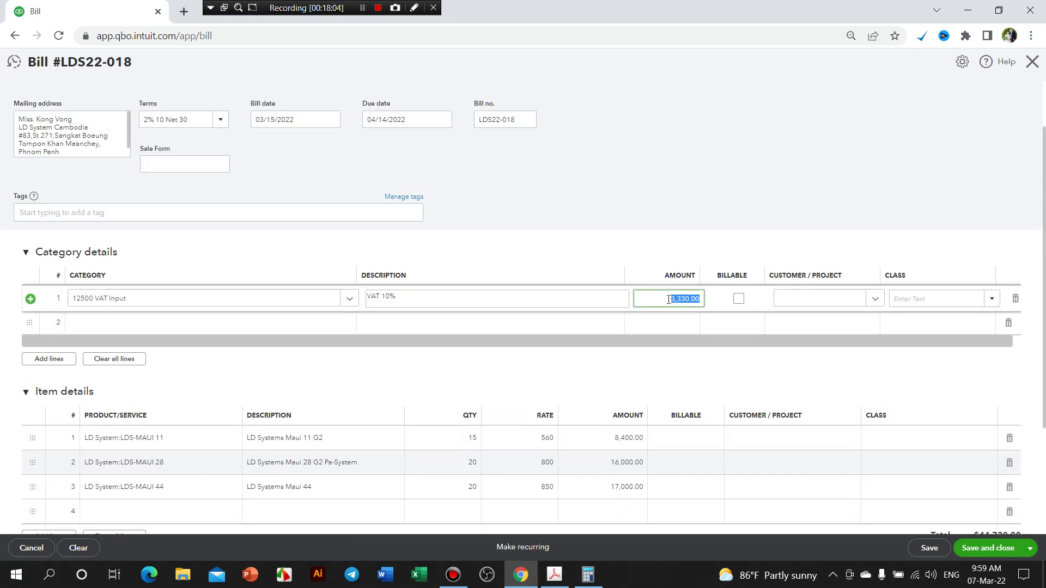
key("BackSpace")
left_click(721, 193)
scroll(872, 414, "down", 1)
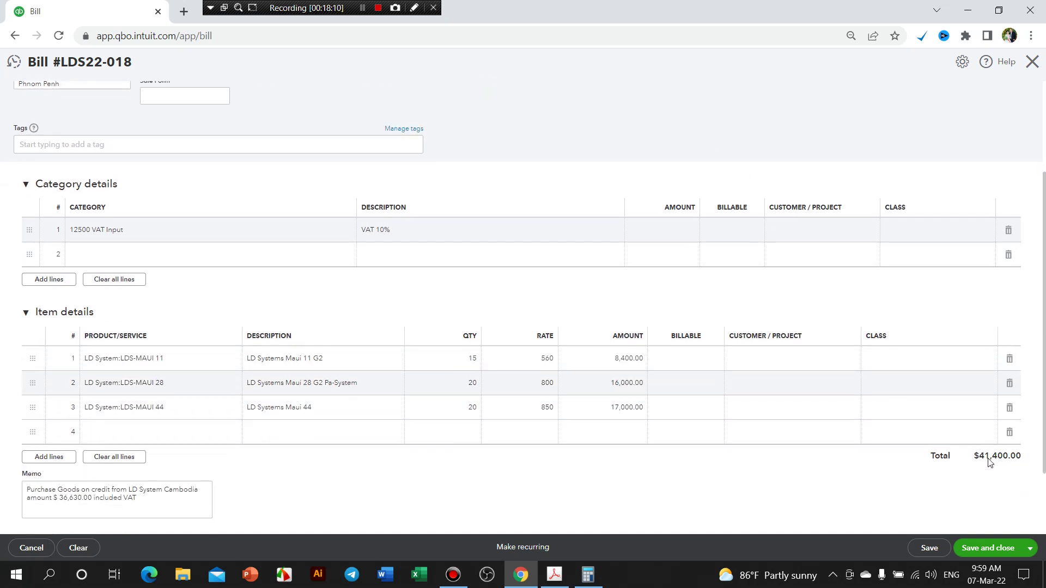
scroll(761, 320, "up", 2)
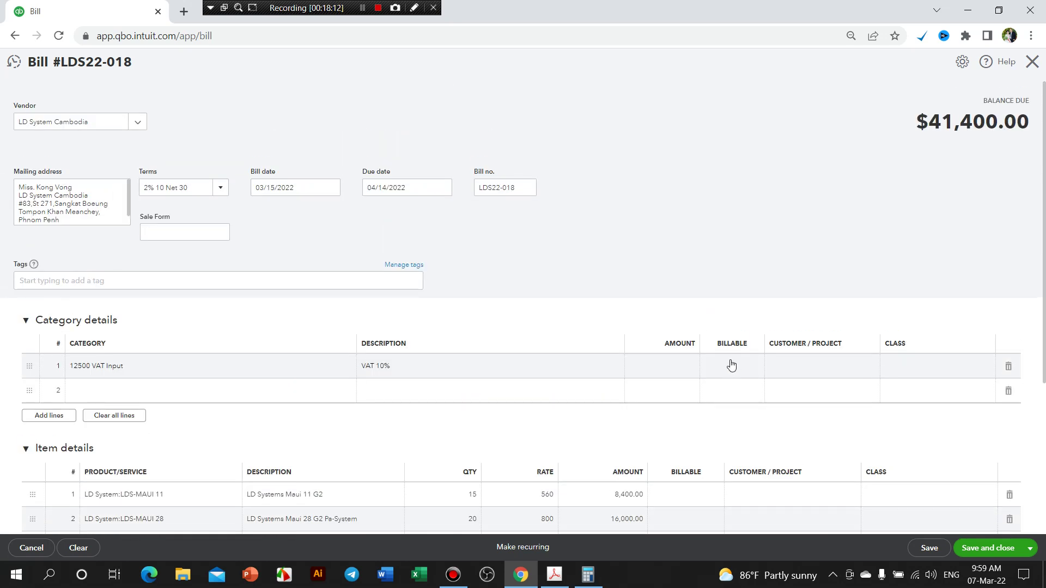
left_click(694, 368)
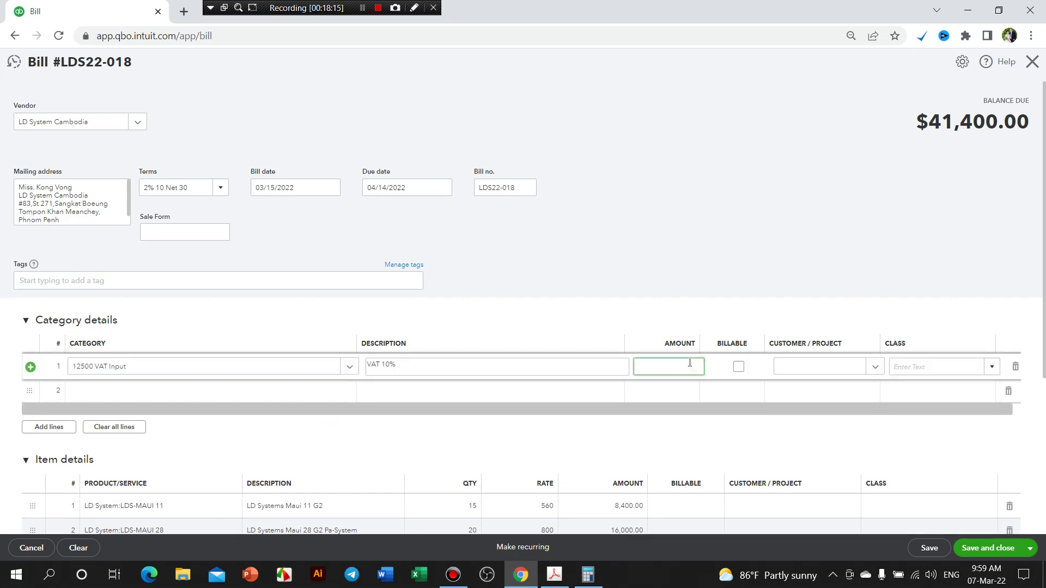
type("4,140")
key("Tab")
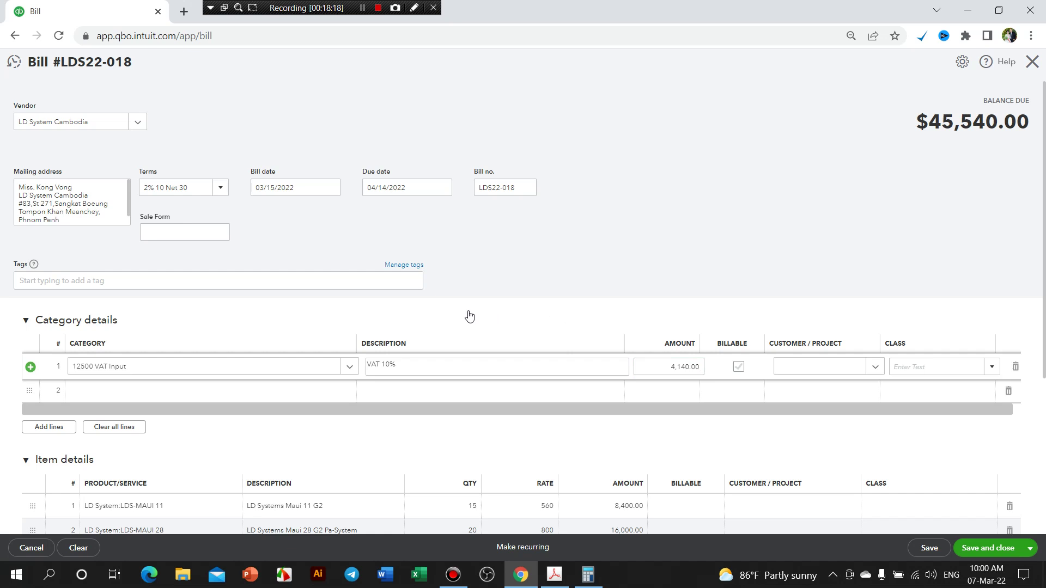
Update the amount in the bill's memo to $ 45,540.00 included VAT
scroll(514, 285, "down", 5)
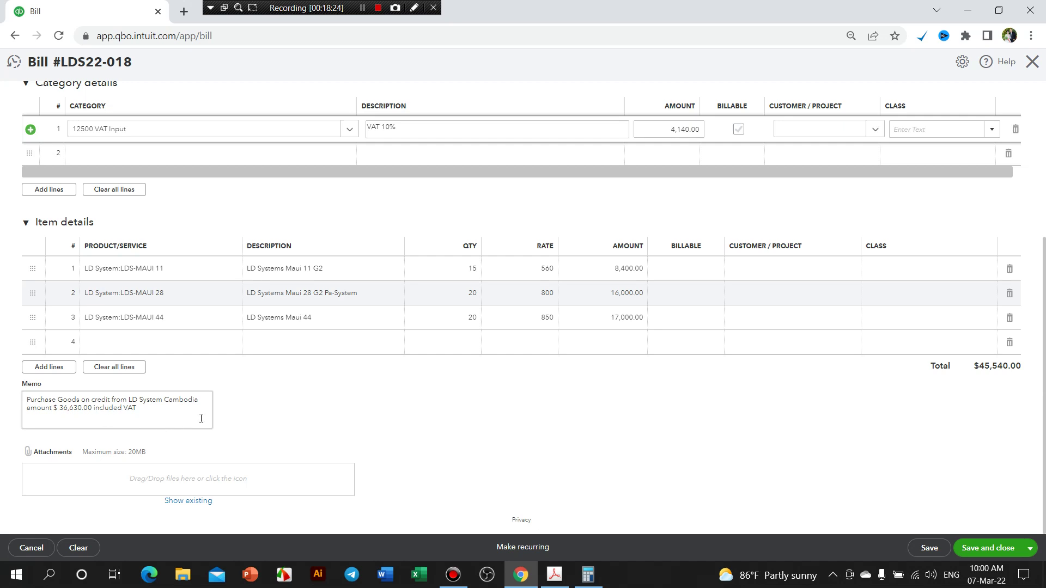
left_click(69, 411)
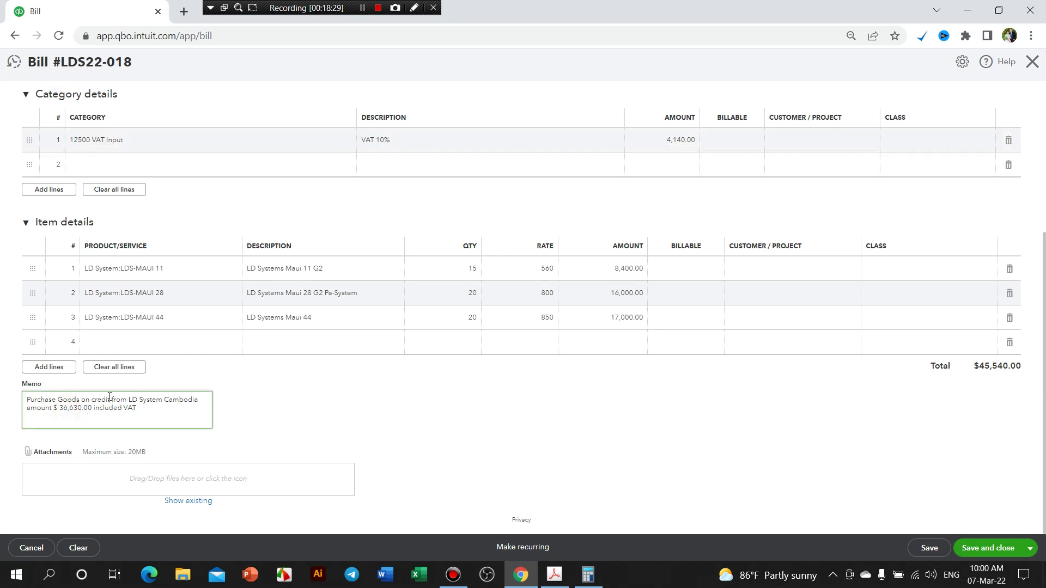
key("BackSpace")
key("BackSpace")
type("45")
left_click(78, 411)
key("BackSpace")
key("BackSpace")
type("54")
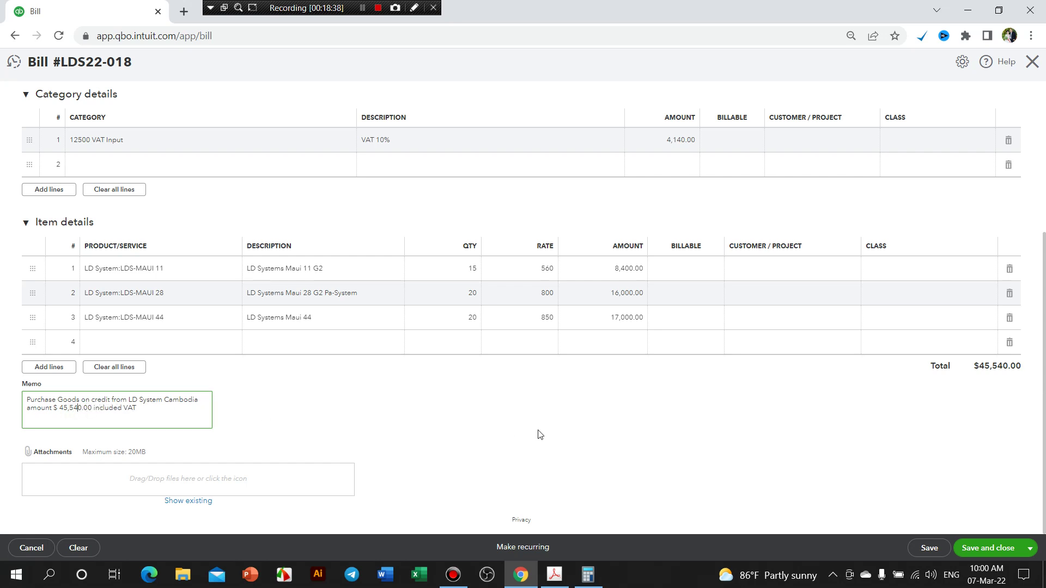
Review the completed LD System Cambodia bill, and save and close it
scroll(538, 432, "up", 5)
scroll(742, 405, "down", 3)
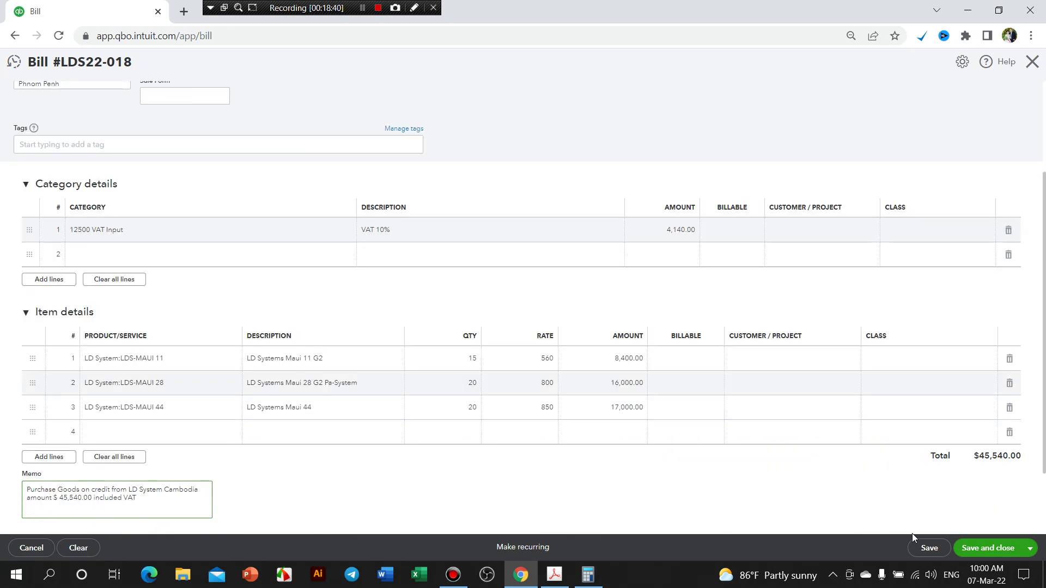
left_click(1012, 554)
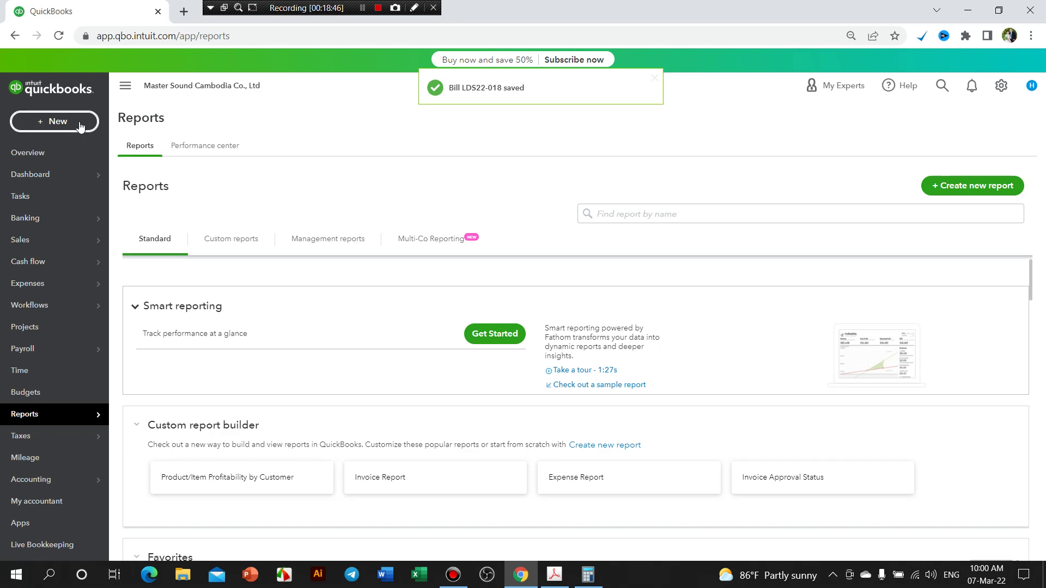
Look over the open bills in Pay Bills, including LD System Cambodia bill LDS22-018, and close the list without paying
left_click(57, 121)
left_click(167, 246)
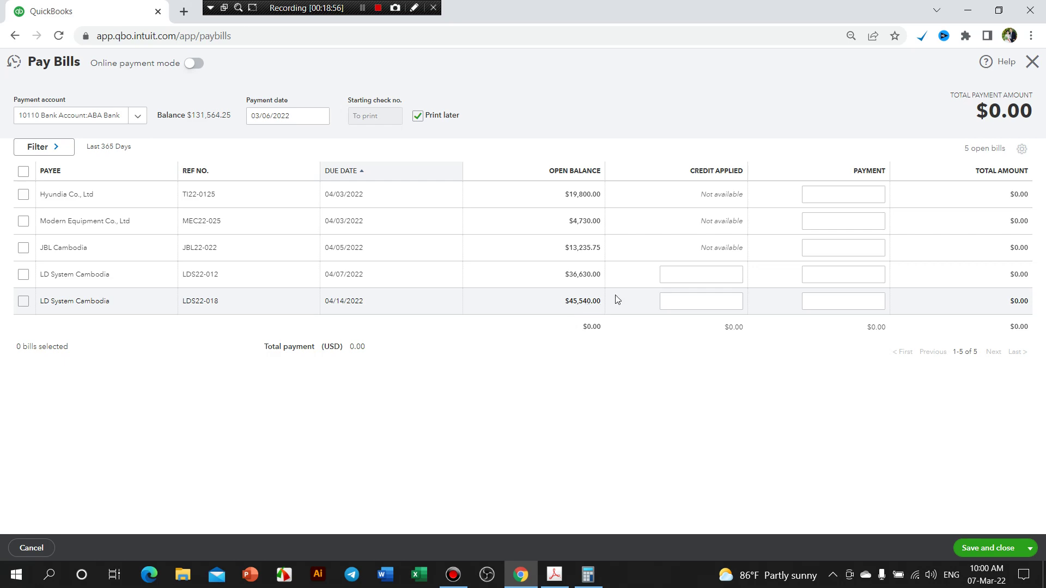
left_click(1033, 61)
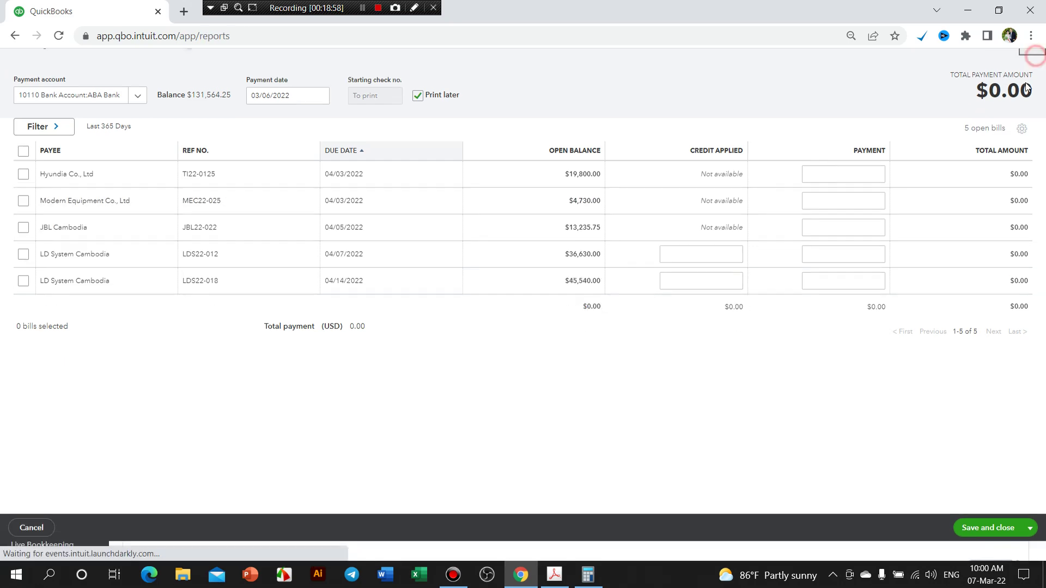
Switch to the exercise PDF in Acrobat and highlight the whole 15/Jan/2022 LD System Cambodia purchase entry in yellow
left_click(555, 575)
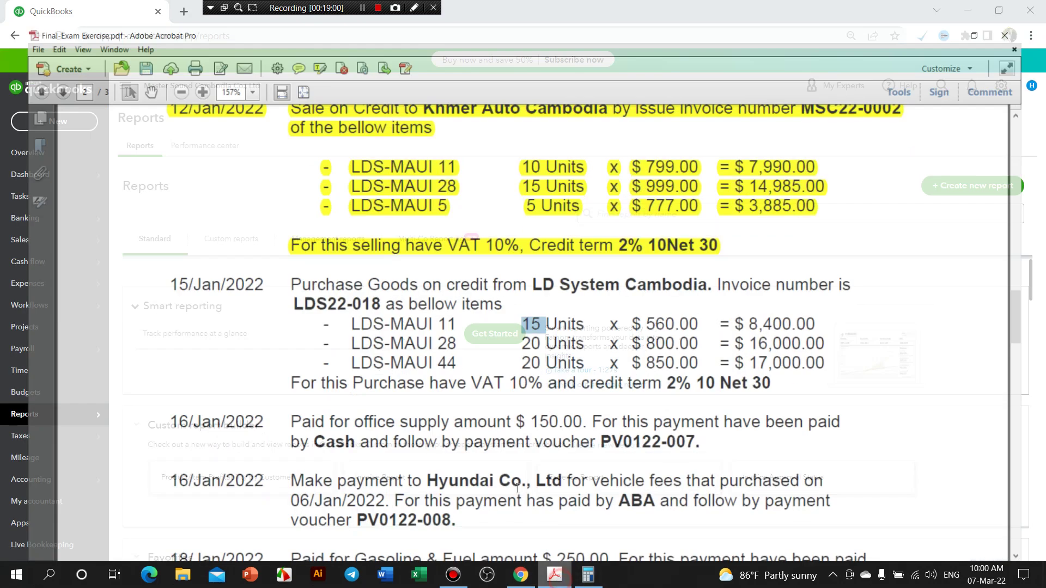
left_click_drag(154, 274, 787, 376)
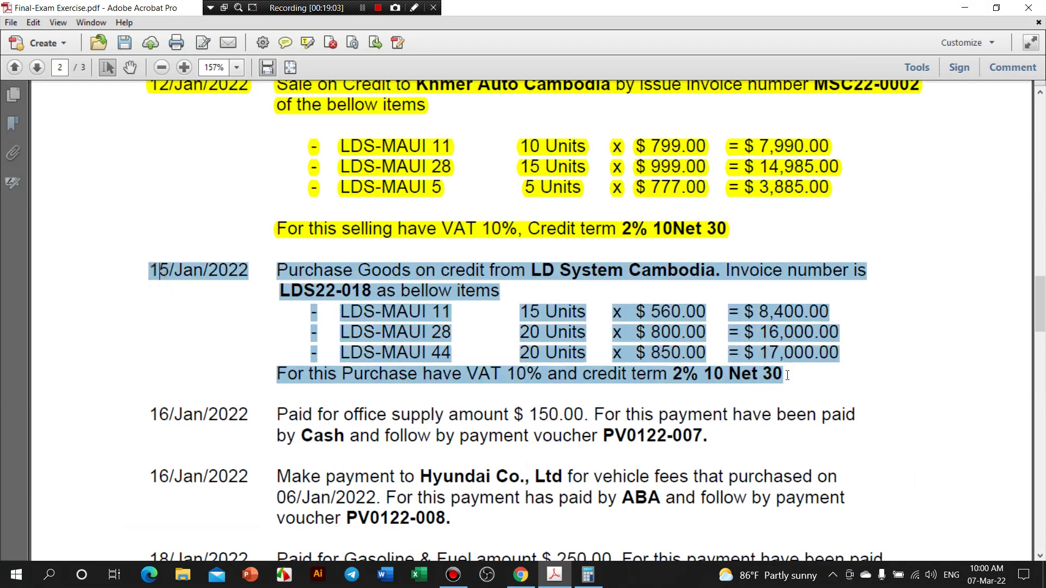
left_click(307, 43)
Copy the text "Paid for office supply amount $ 150.00" from the 16/Jan/2022 entry
scroll(478, 258, "down", 2)
scroll(478, 258, "down", 3)
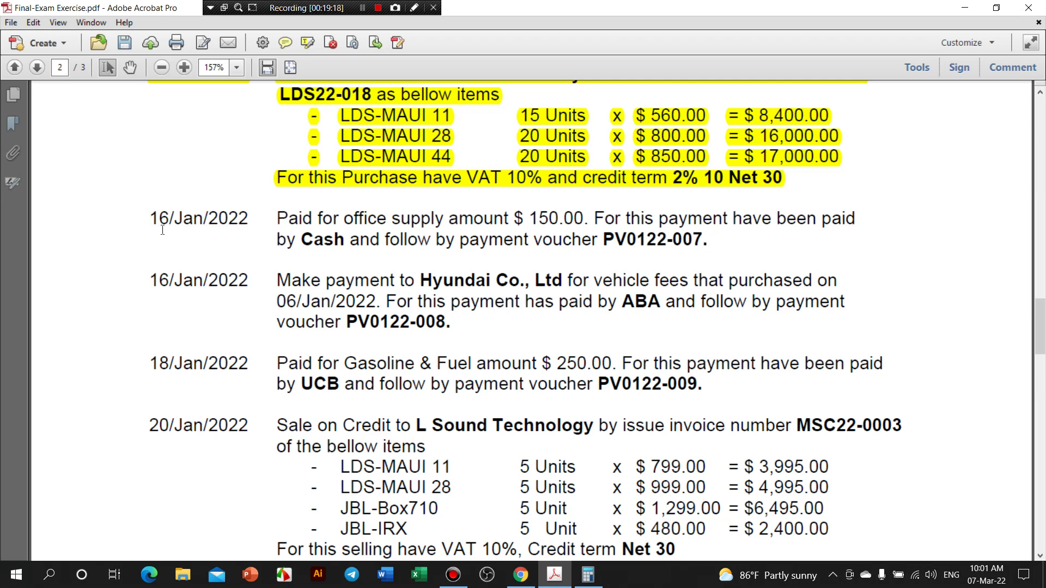
left_click_drag(275, 215, 584, 220)
key("ctrl+c")
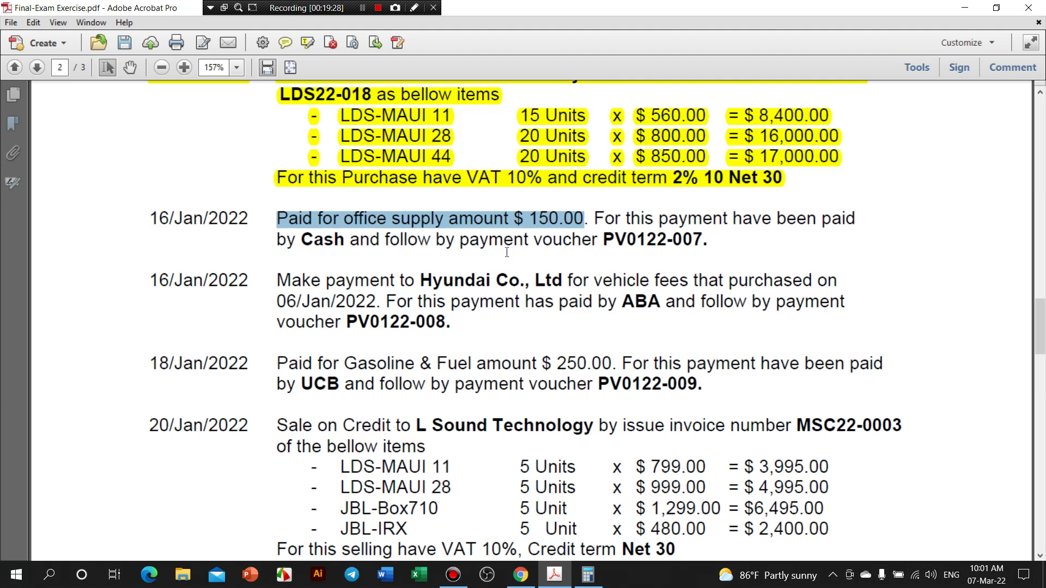
Switch back to QuickBooks and start a check to General Vendor, paid from the 10000 Cash on hand account
left_click(520, 574)
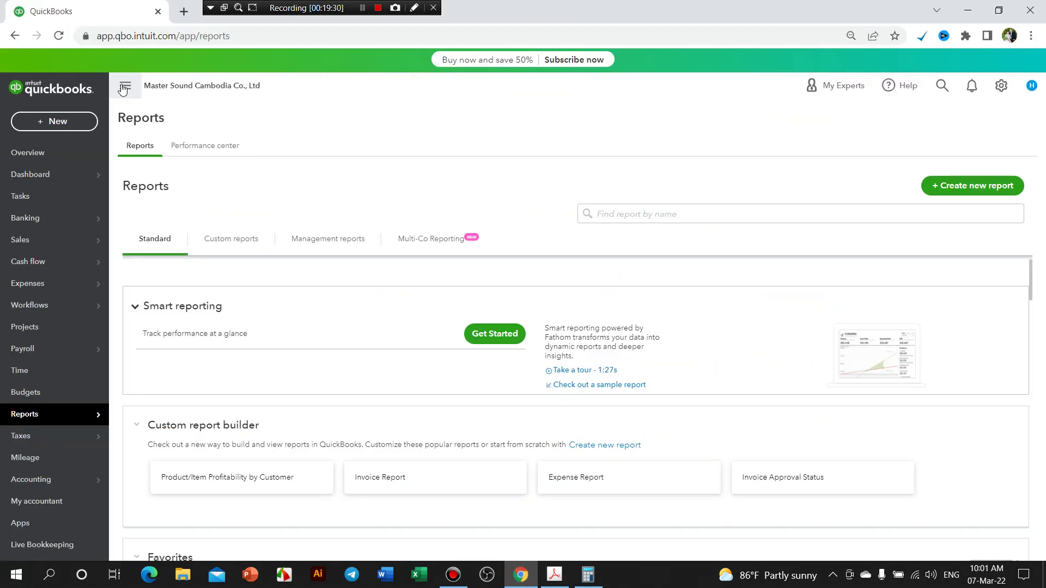
left_click(76, 123)
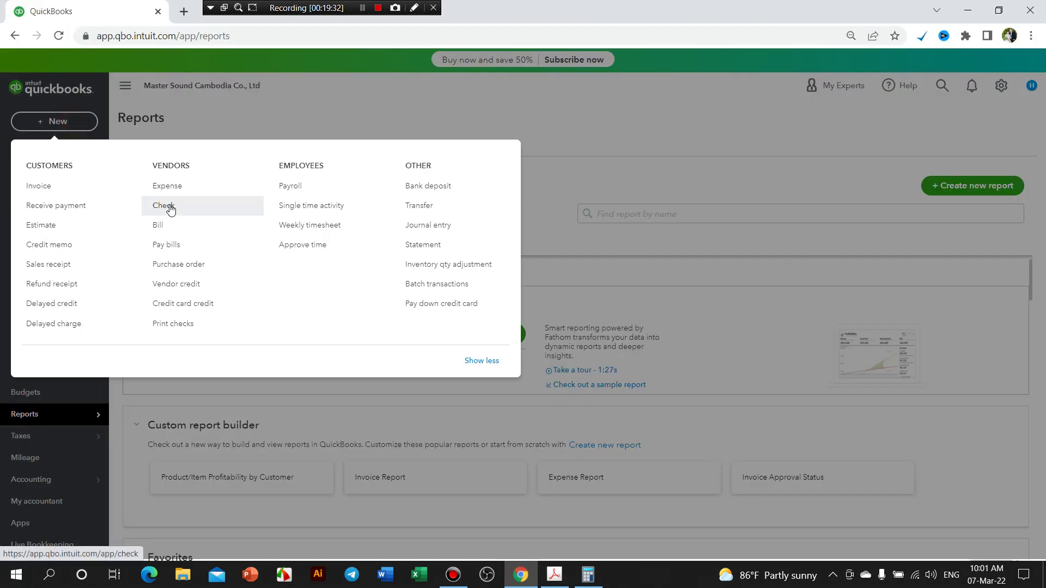
left_click(170, 207)
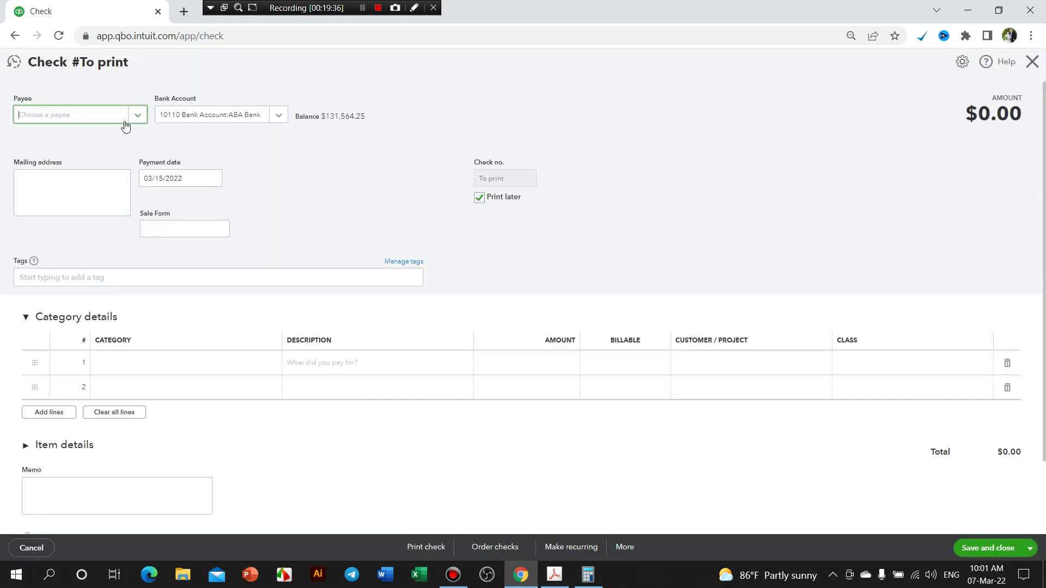
left_click(137, 116)
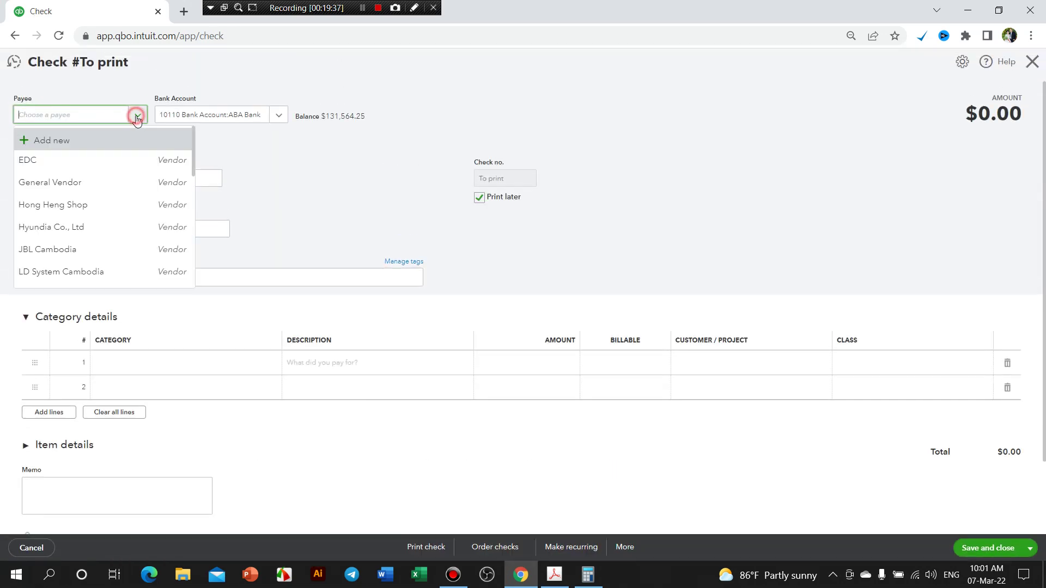
left_click(82, 183)
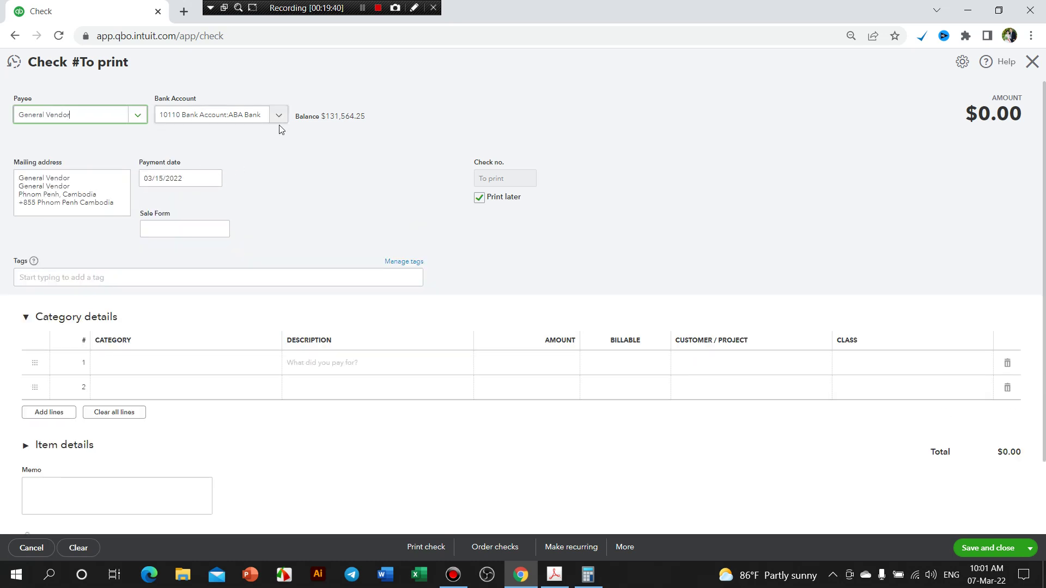
left_click(279, 125)
left_click(233, 161)
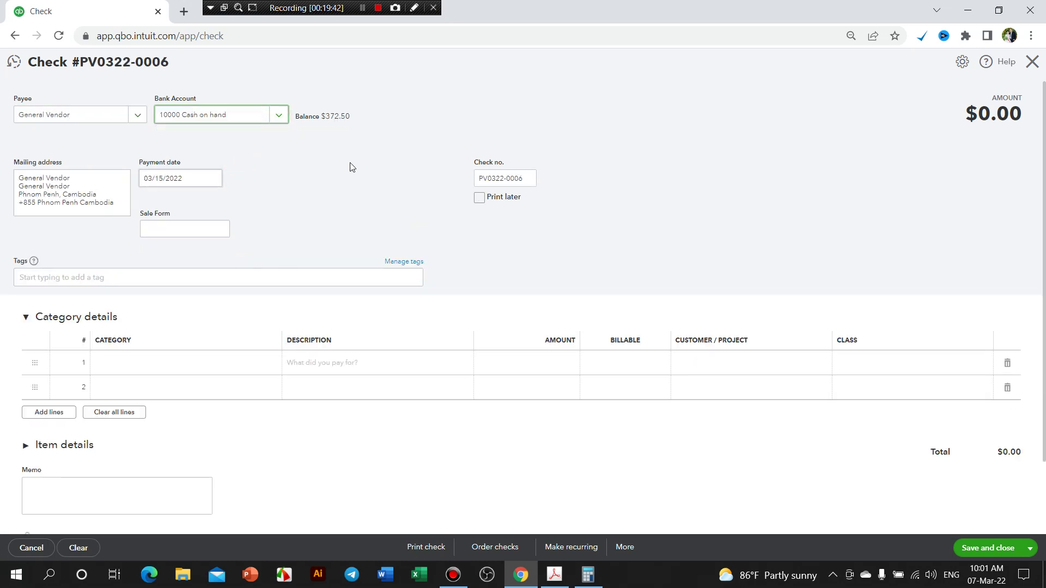
Change the check number to PV0322-0007 and set the payment date to 03/16/2022
left_click(529, 182)
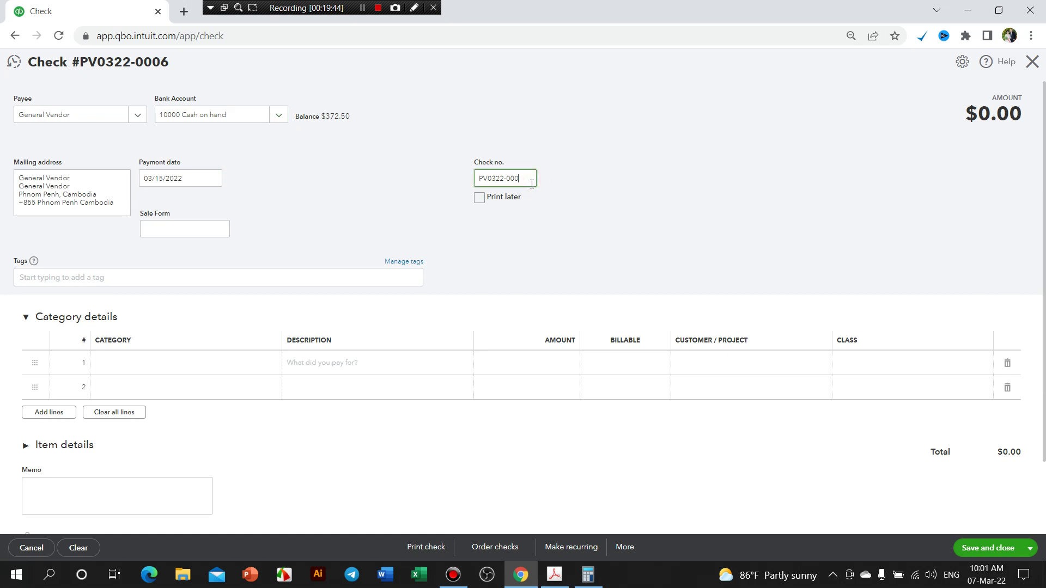
left_click(277, 164)
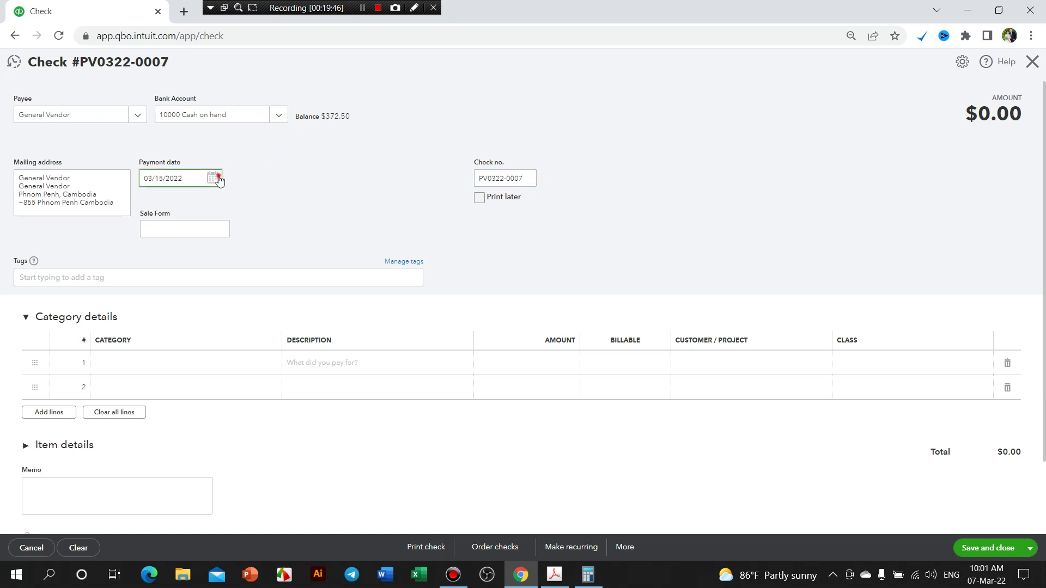
left_click(217, 177)
left_click(196, 265)
left_click(278, 194)
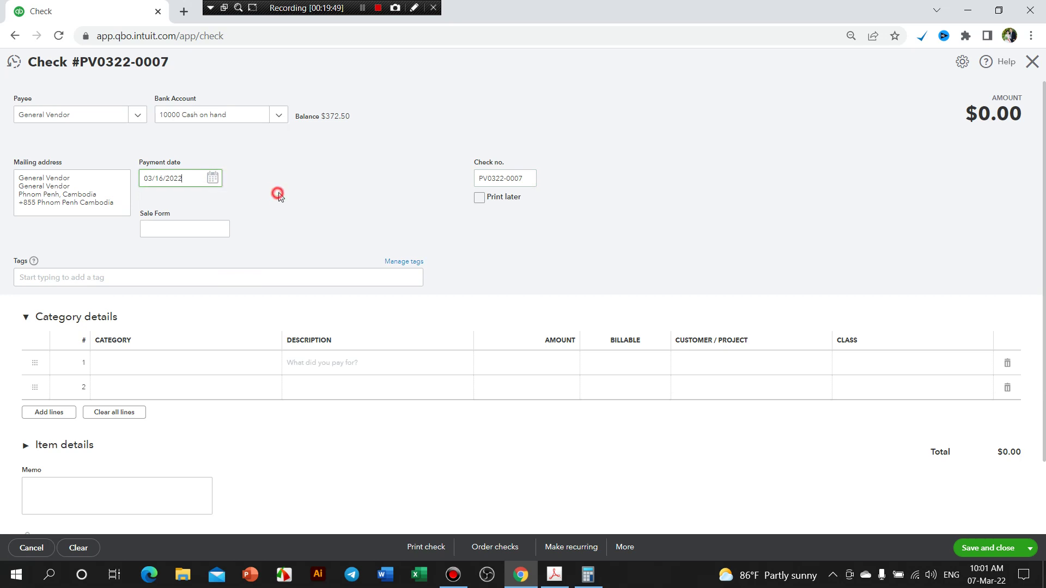
Assign the 67000 Office Supplies Expense category to the check's first line
left_click(212, 368)
left_click(275, 364)
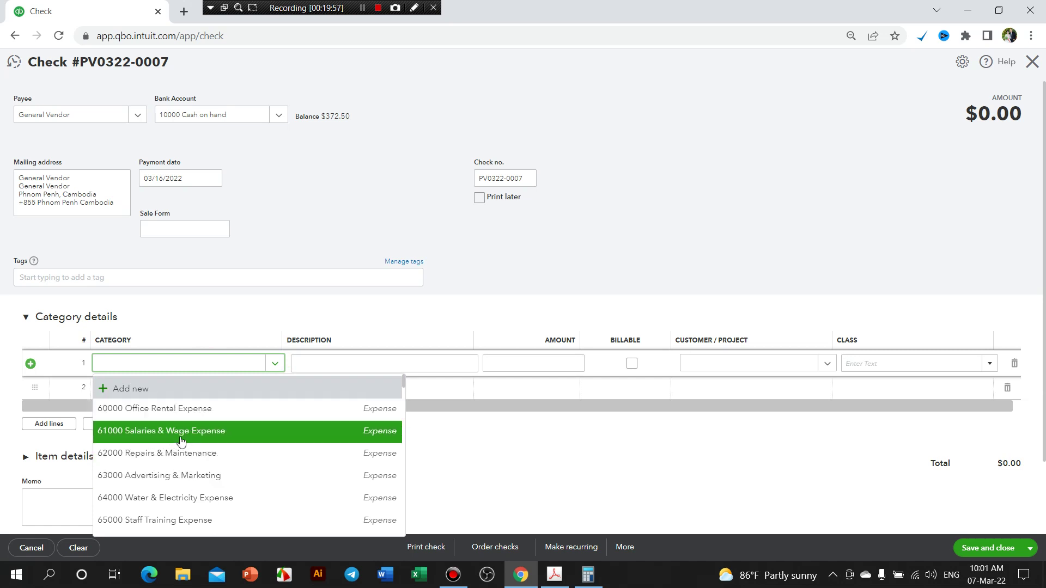
scroll(185, 454, "down", 1)
scroll(185, 454, "down", 1)
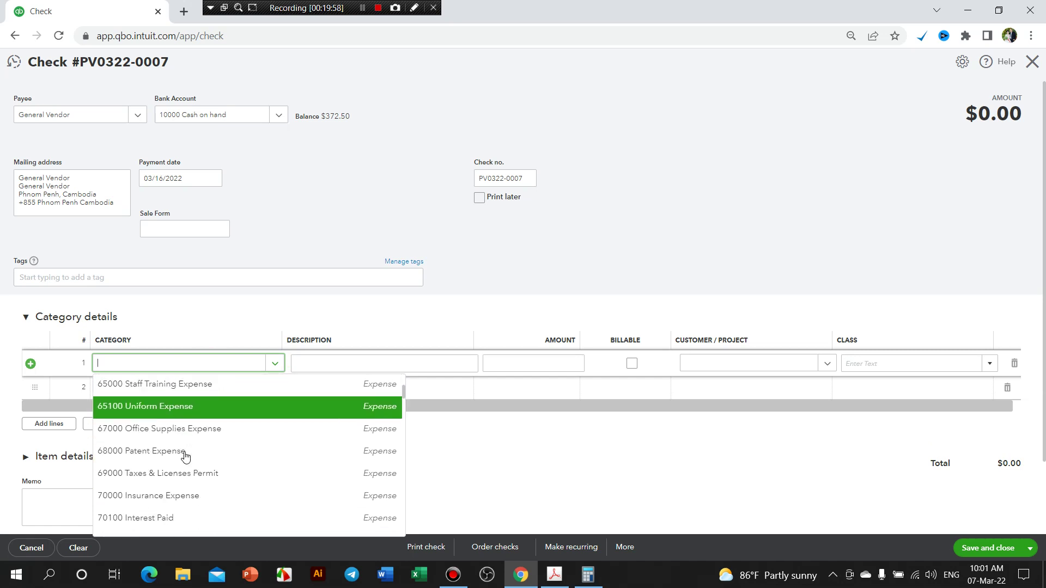
left_click(174, 433)
Paste "Paid for office supply amount $ 150.00" into the first line's description and the check's memo
left_click(334, 362)
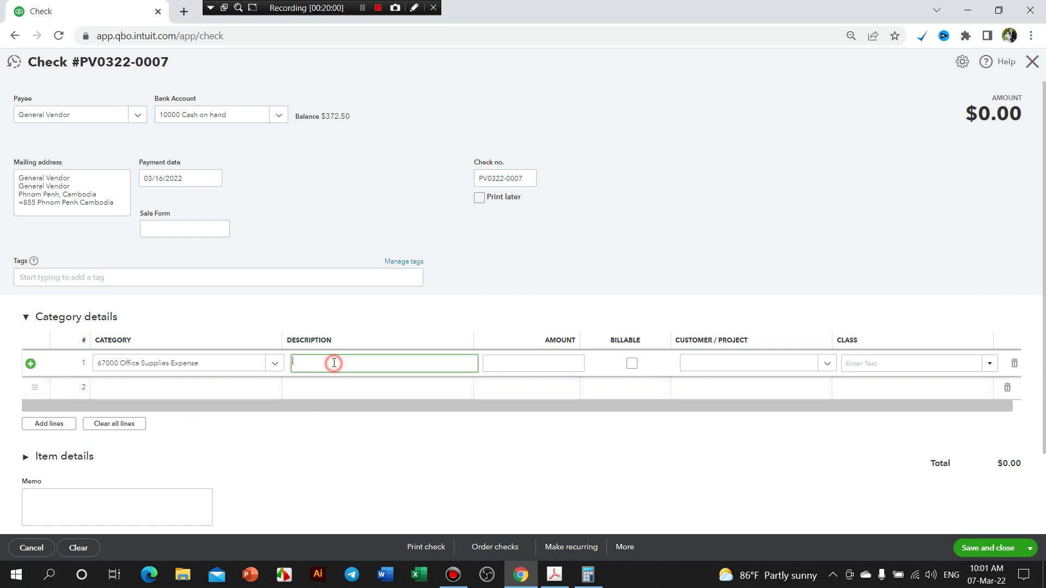
key("ctrl+v")
left_click(102, 494)
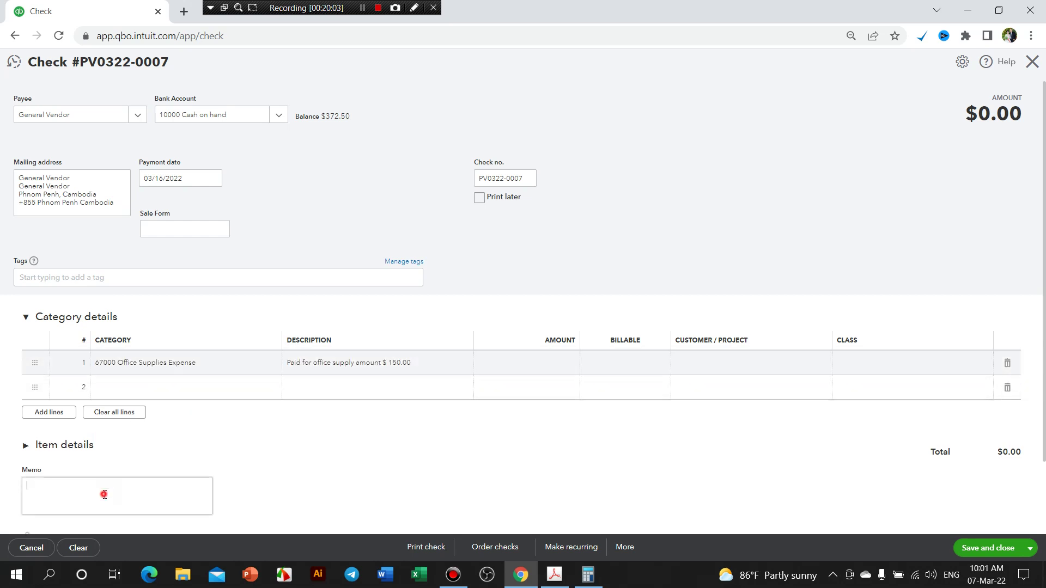
key("ctrl+v")
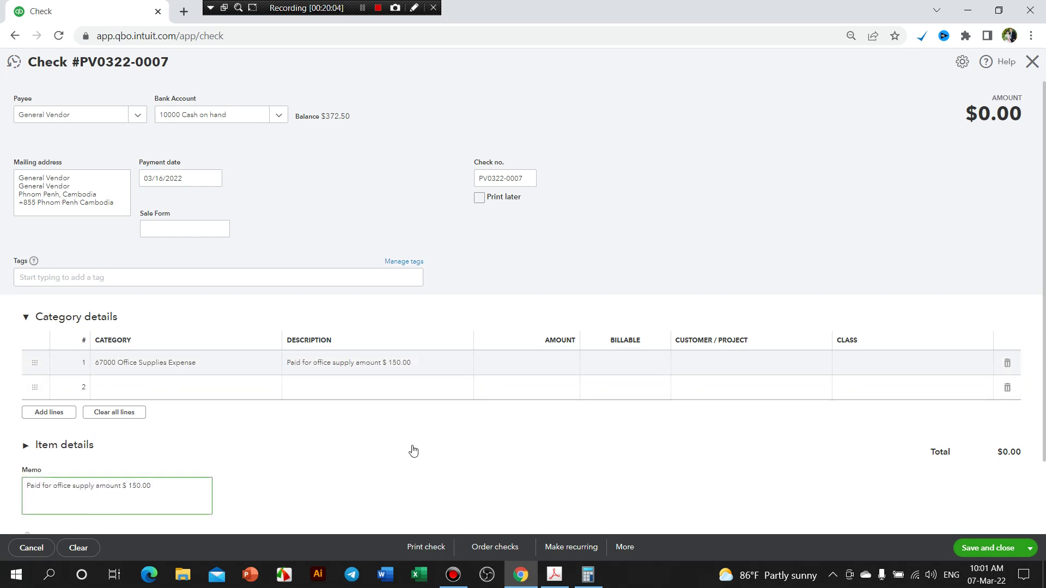
Enter 150 as the amount of the office supplies line, and save and close the check
left_click(568, 361)
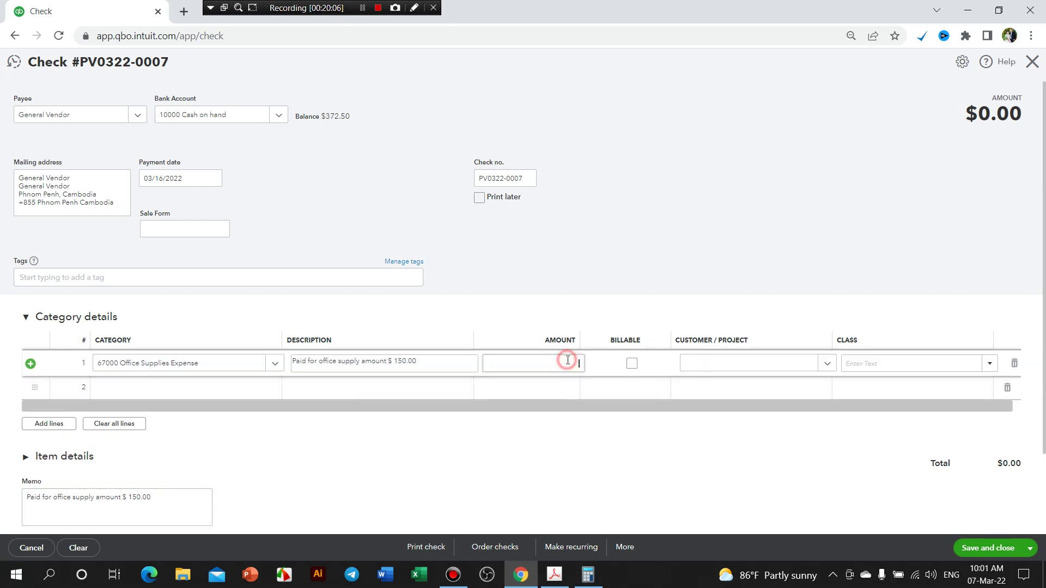
type("150")
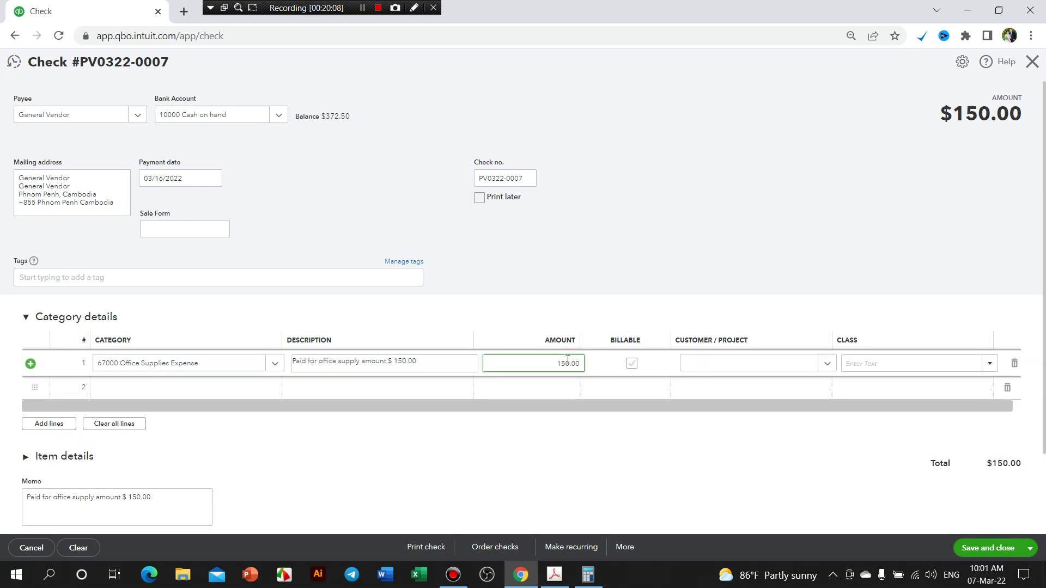
left_click(703, 282)
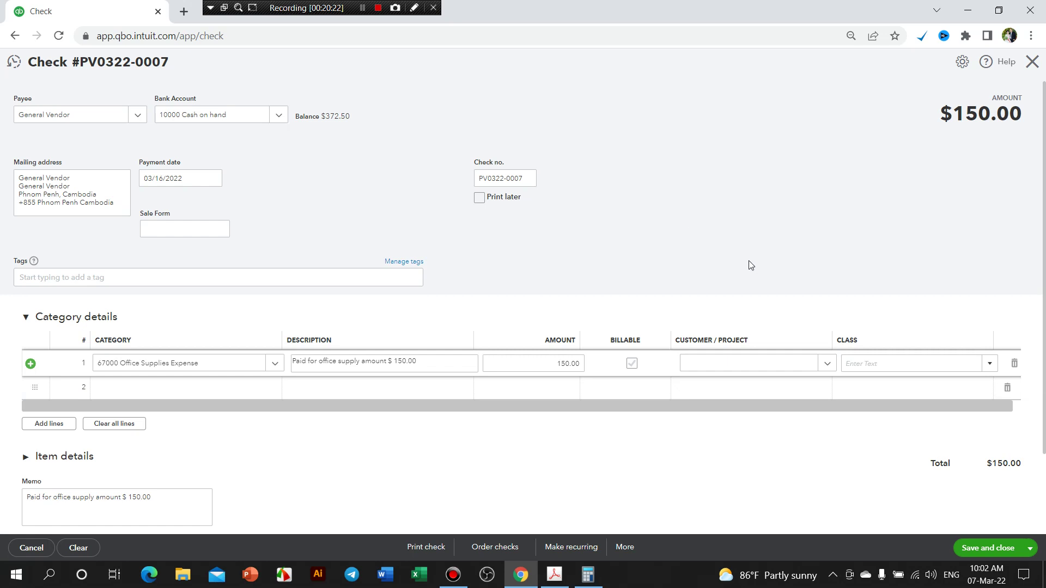
left_click(995, 550)
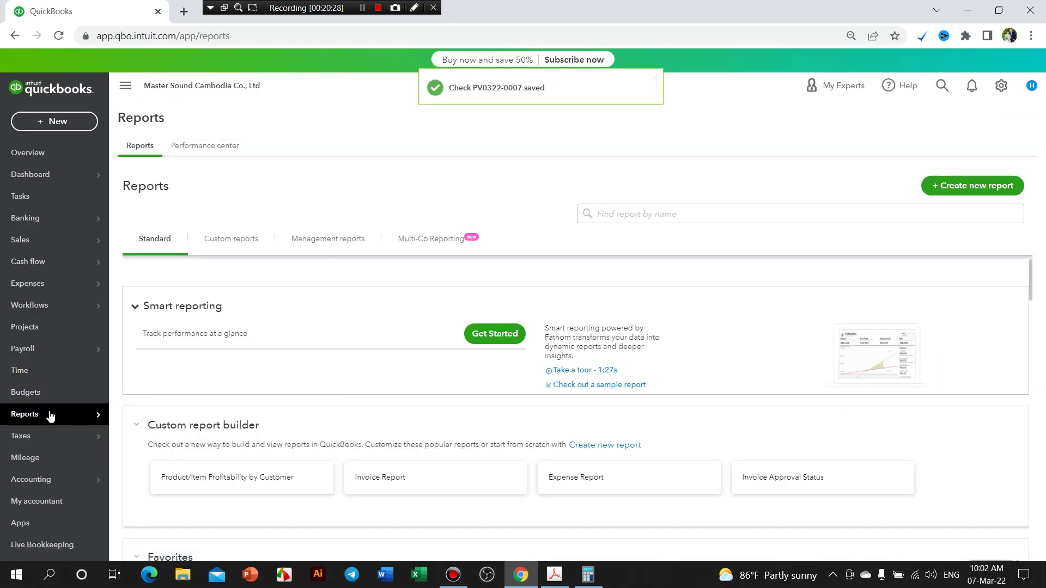
Run the Profit and Loss report for All Dates and review its income and expense lines, including Office Supplies Expense
scroll(205, 395, "down", 1)
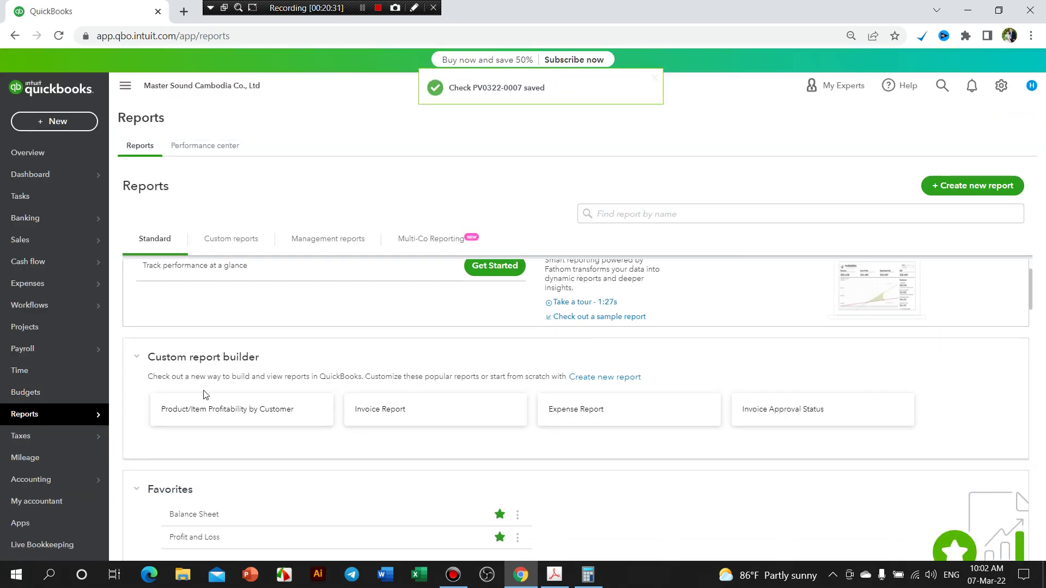
scroll(205, 394, "down", 2)
left_click(197, 470)
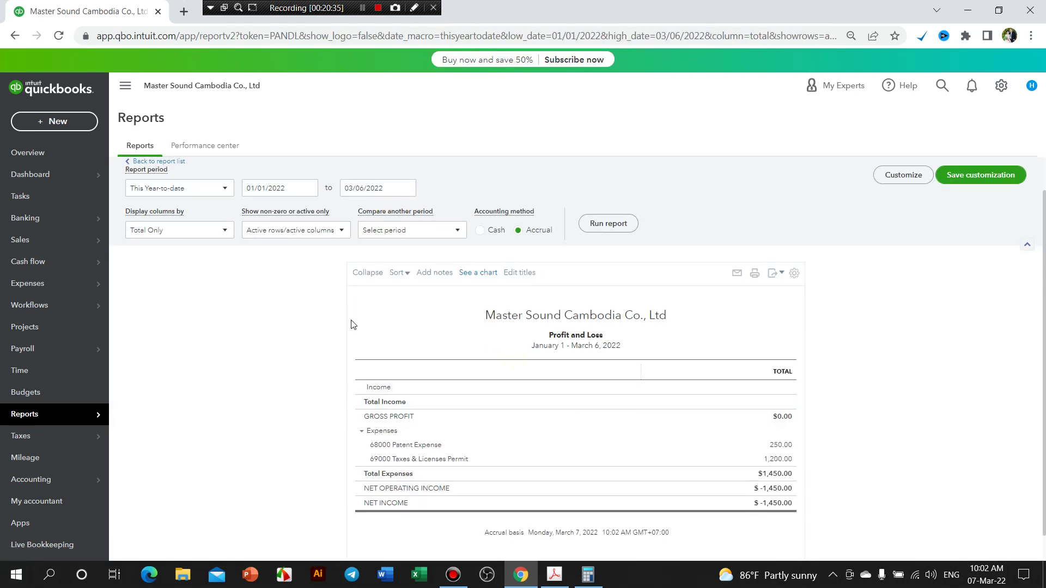
left_click(224, 188)
left_click(171, 210)
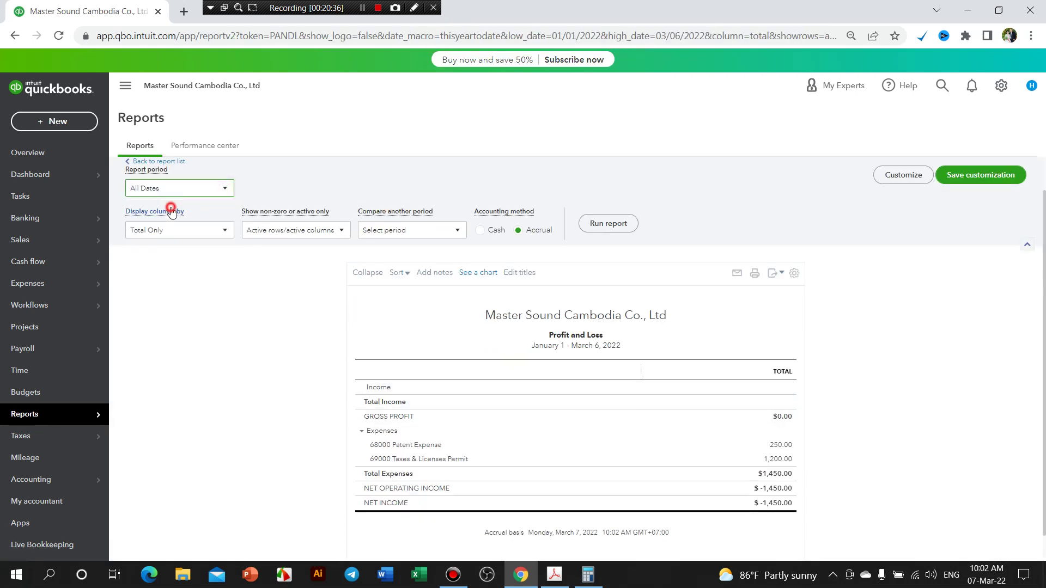
left_click(608, 223)
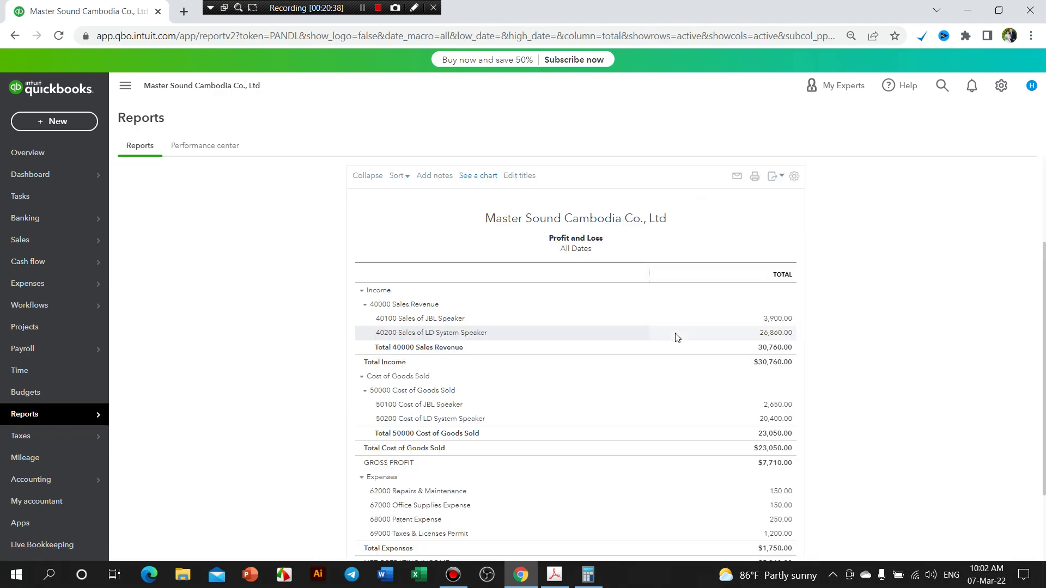
scroll(577, 382, "down", 2)
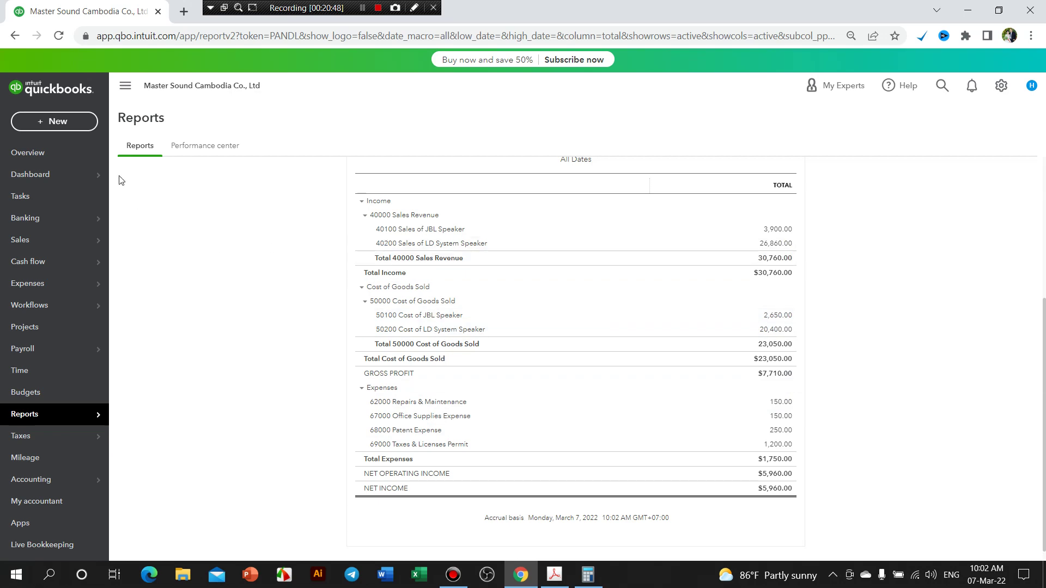
Switch to the exercise PDF and highlight the 16/Jan/2022 office supply payment entry in yellow
left_click(555, 575)
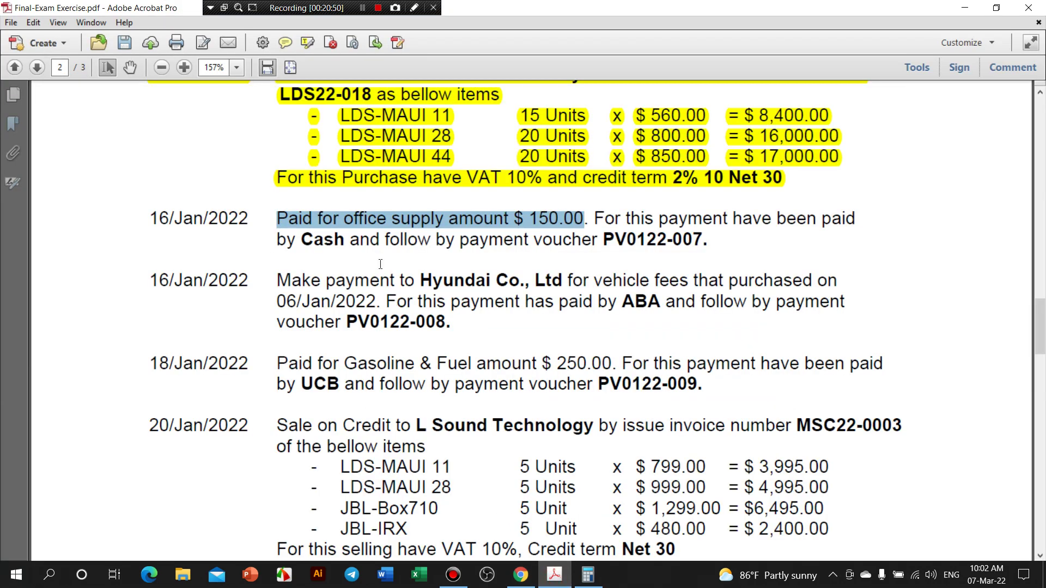
left_click_drag(153, 217, 706, 245)
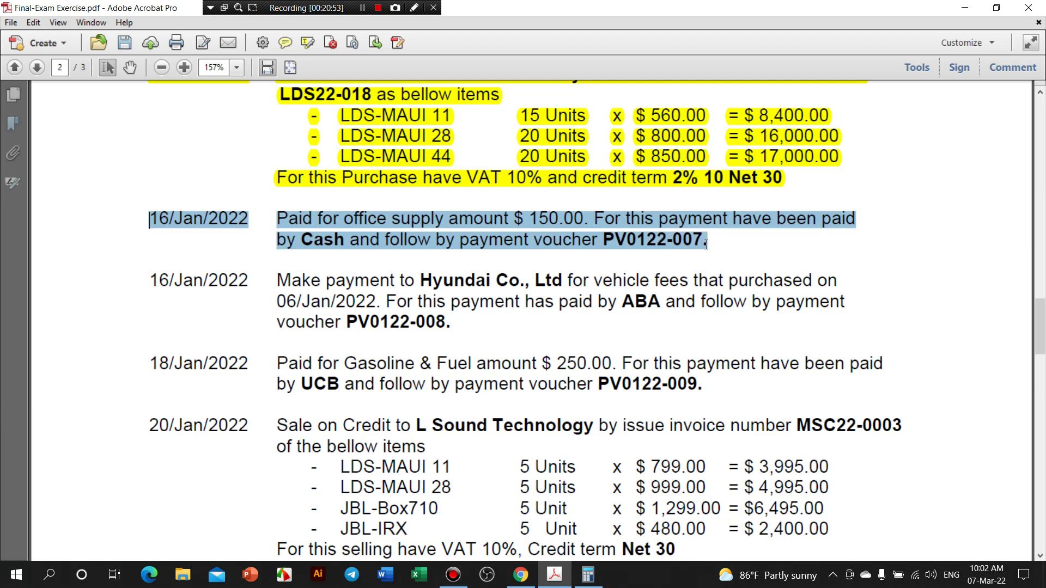
left_click(307, 43)
Read the 16/Jan/2022 Hyundai Co., Ltd payment entry, marking its purchase date and voucher number PV0122-008
scroll(397, 212, "down", 1)
scroll(398, 212, "down", 1)
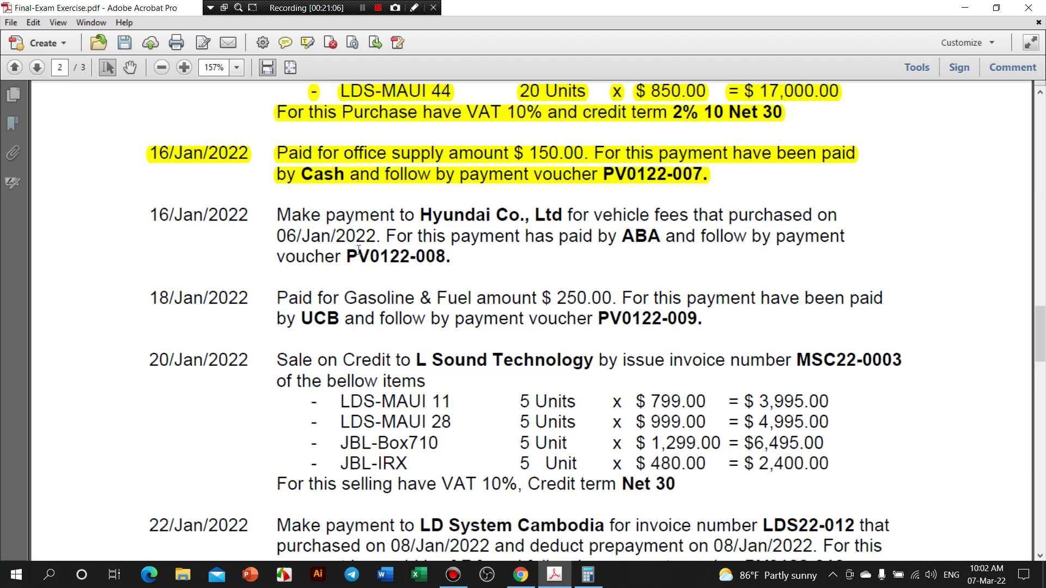
left_click_drag(331, 236, 311, 235)
left_click_drag(446, 256, 385, 265)
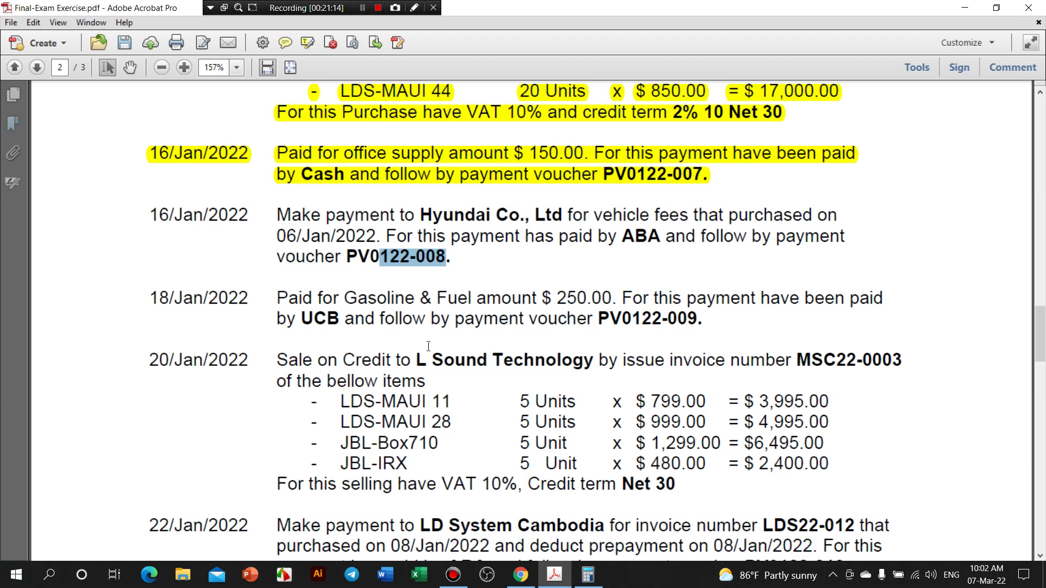
Switch to QuickBooks, open Pay Bills and select Hyundia Co., Ltd bill TI22-0125 for full payment from 10110 Bank Account:ABA Bank
left_click(520, 575)
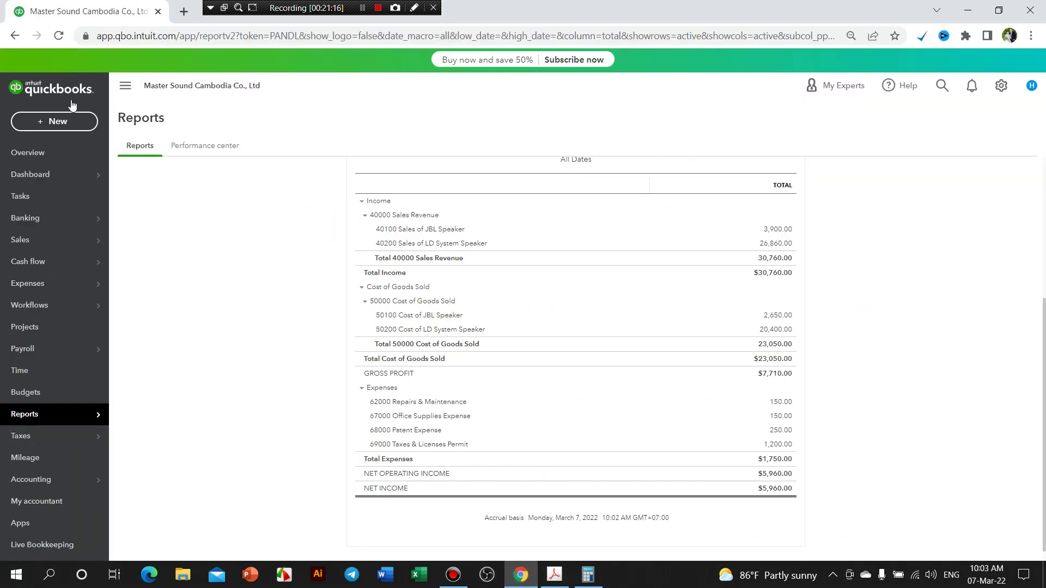
left_click(60, 122)
left_click(248, 244)
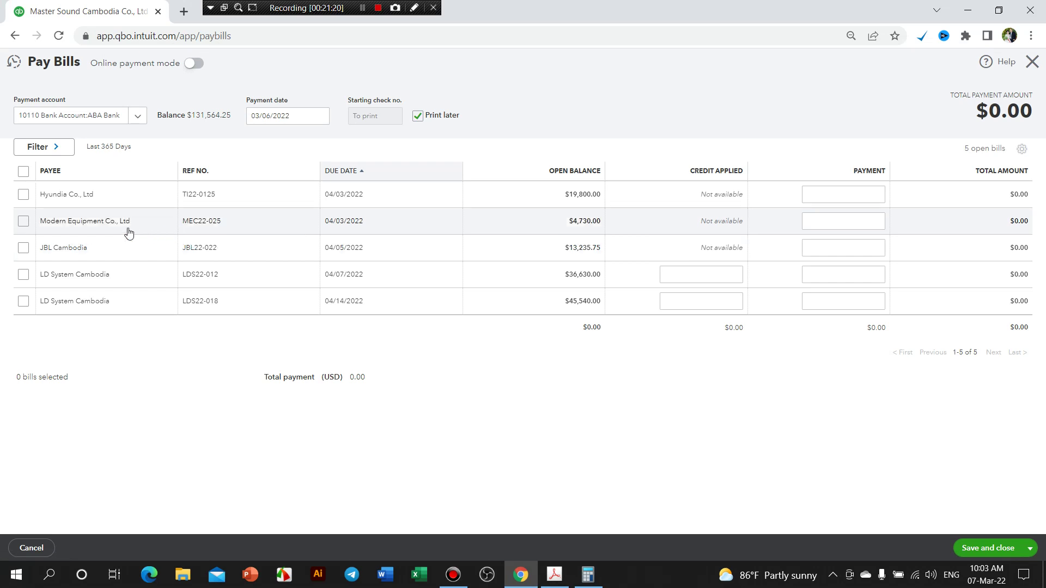
left_click(22, 195)
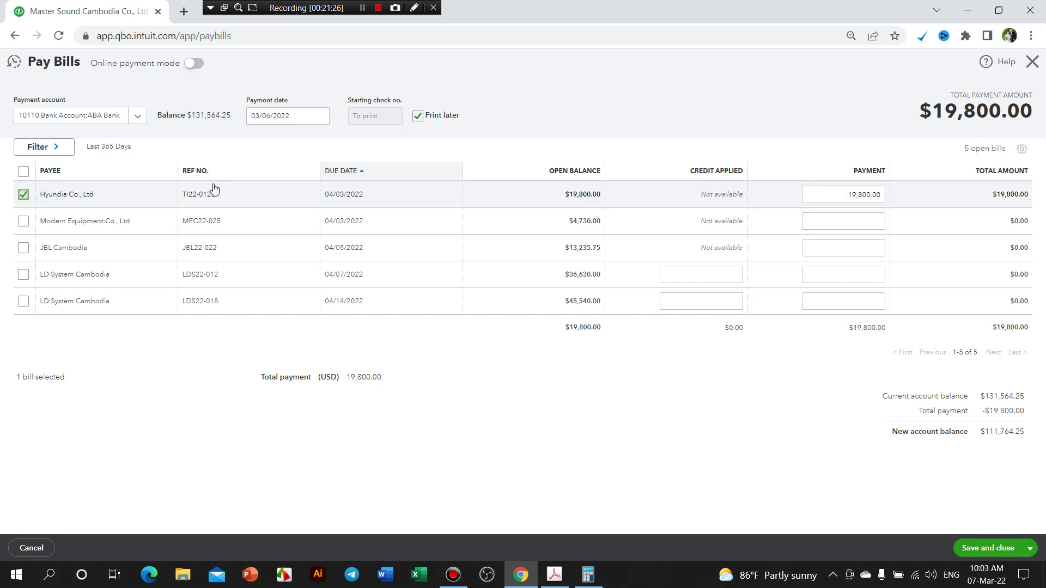
left_click(139, 119)
left_click(138, 118)
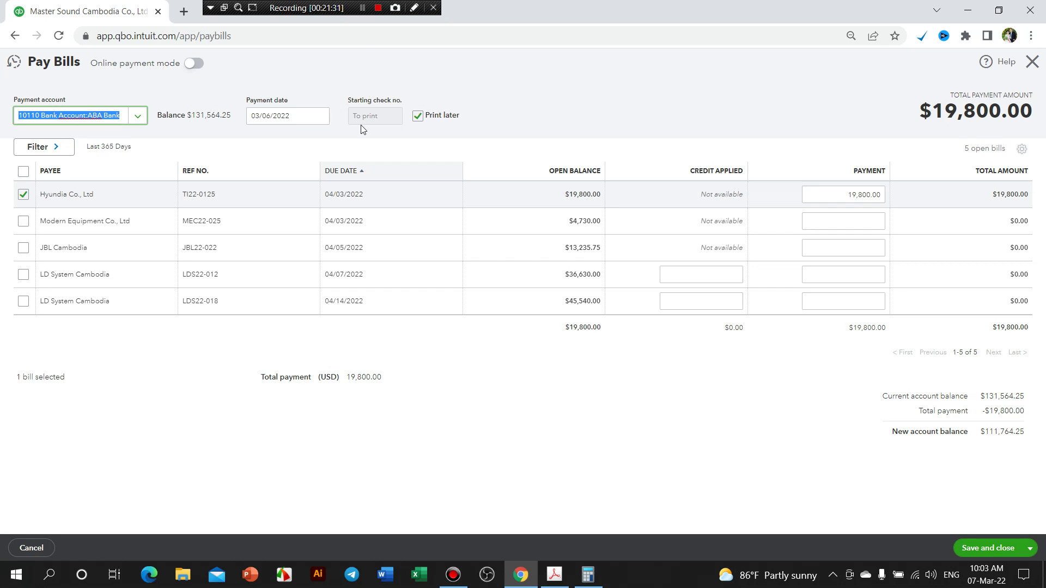
Check the Hyundai payment date in the exercise PDF and set the bill payment date to 03/16/2022
left_click(322, 119)
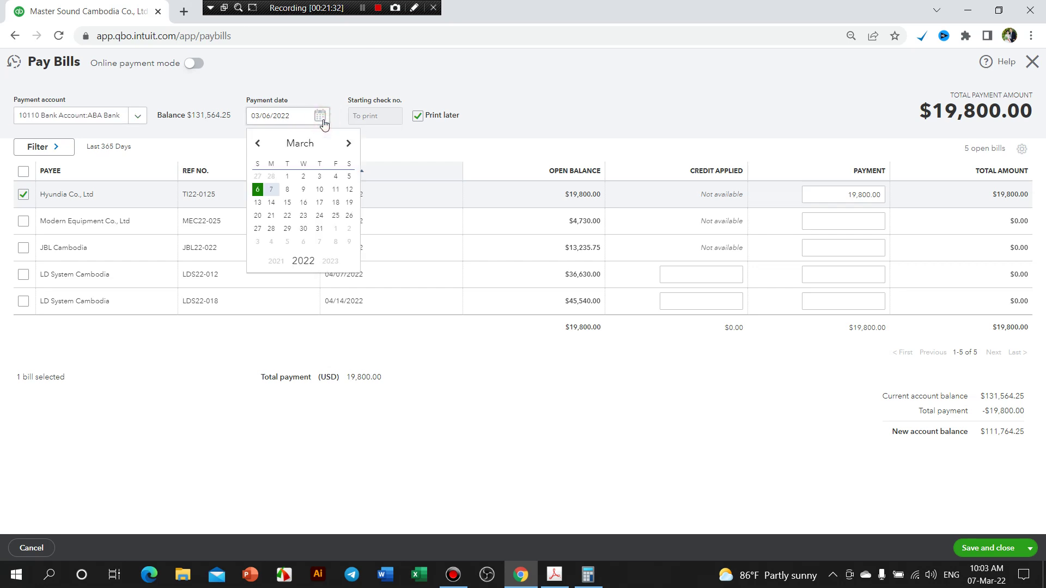
left_click(595, 127)
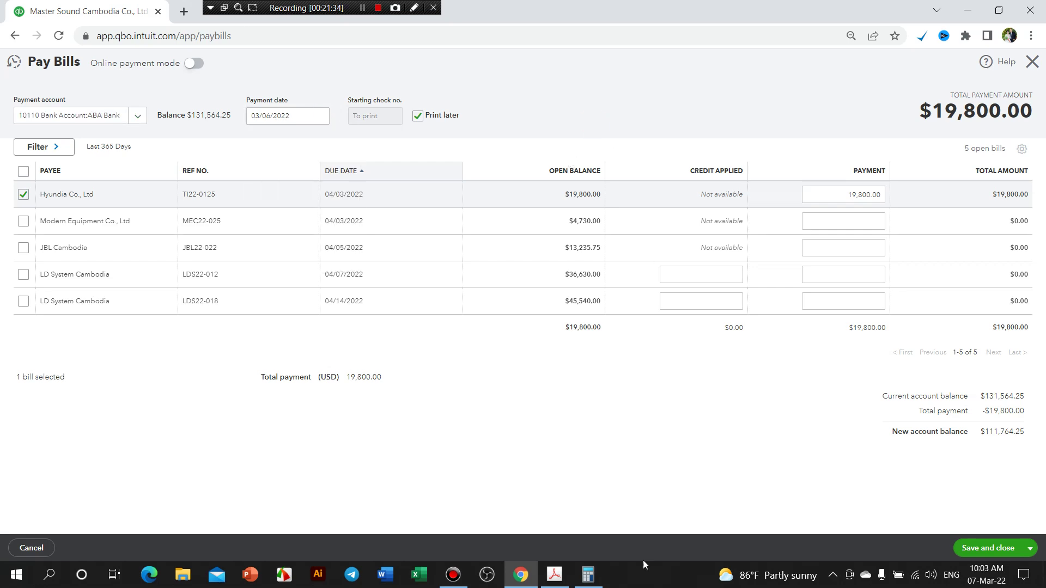
left_click(555, 575)
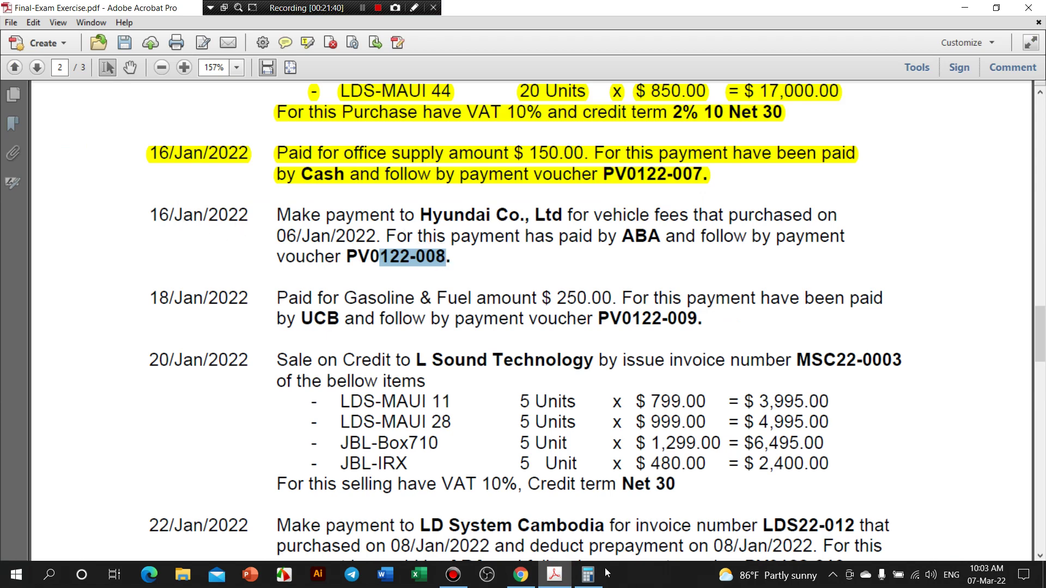
left_click(521, 575)
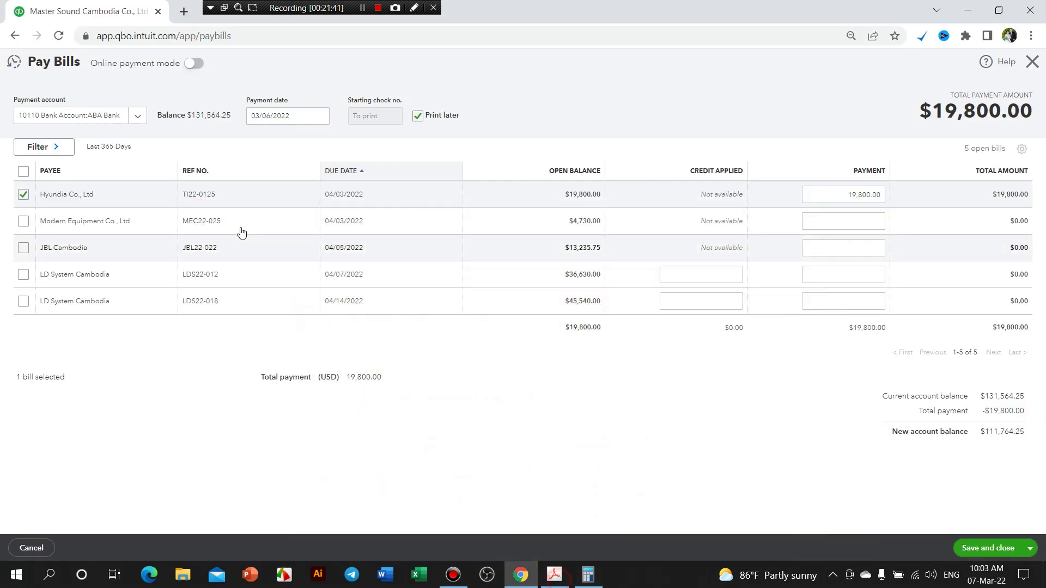
left_click(316, 120)
left_click(303, 203)
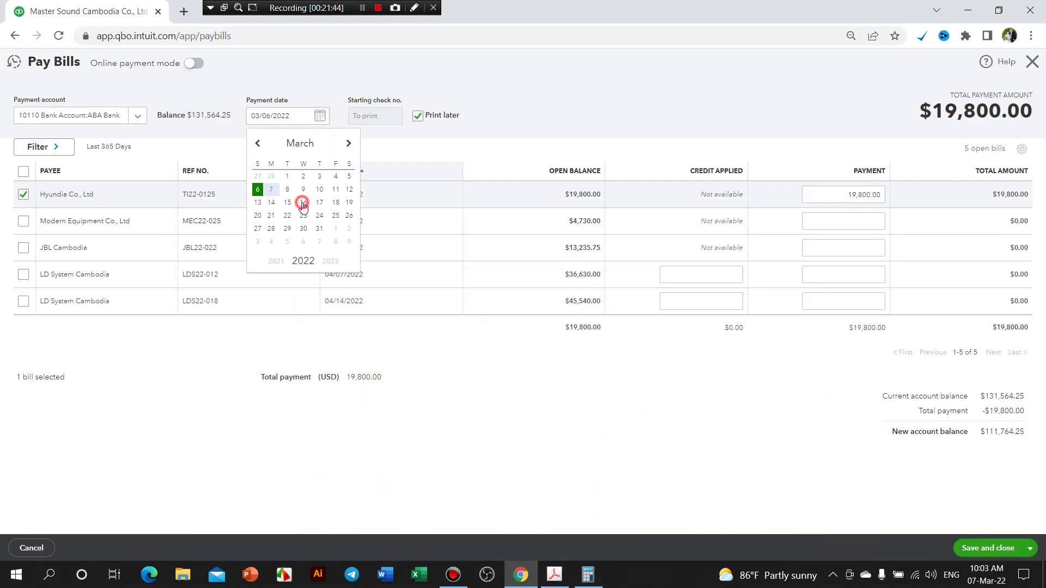
Turn off Print later and set the starting check number to PV0322-0008, checking the voucher number in the exercise PDF
left_click(418, 116)
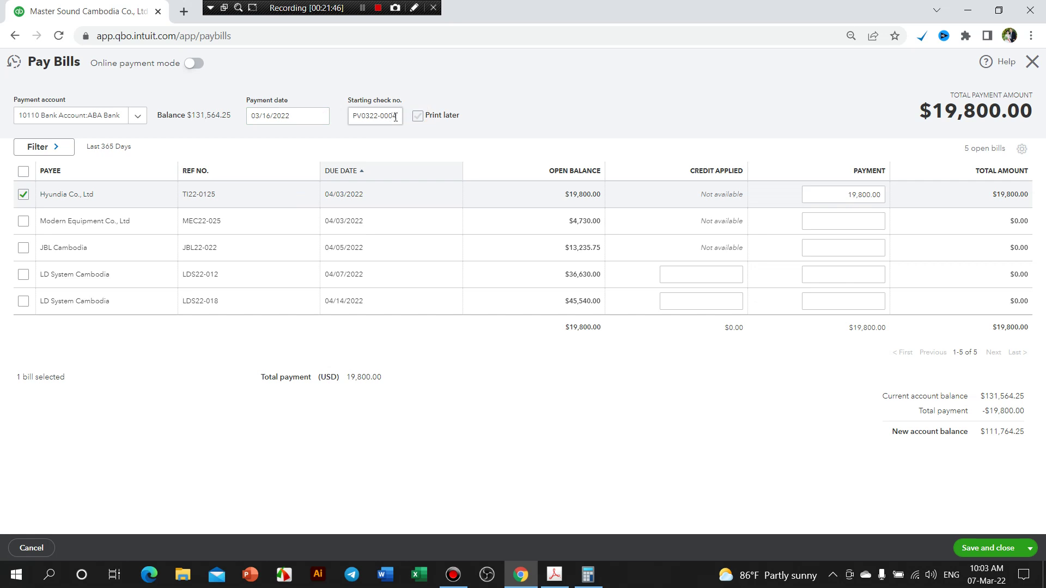
left_click(396, 116)
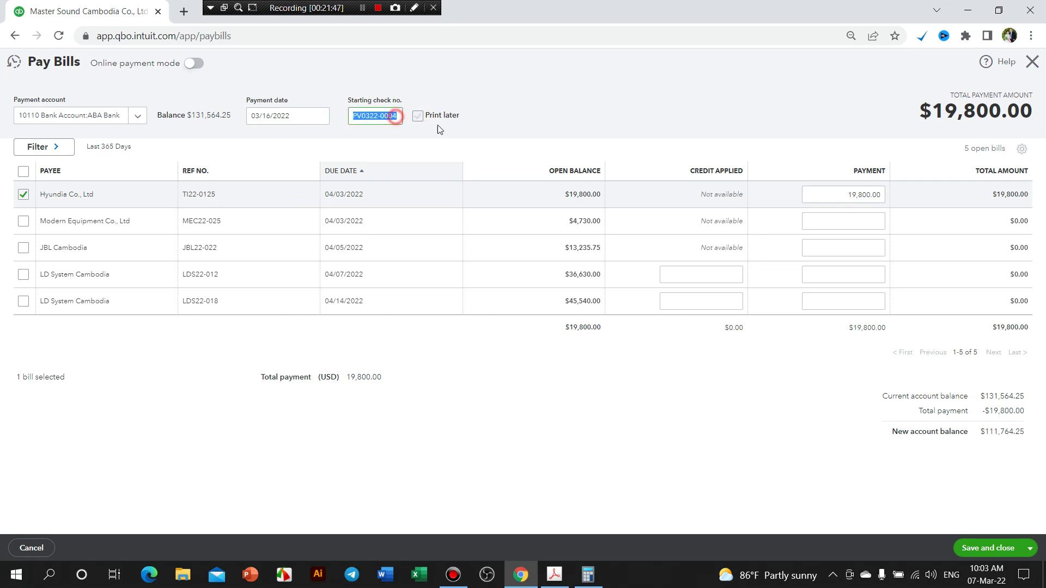
left_click(399, 116)
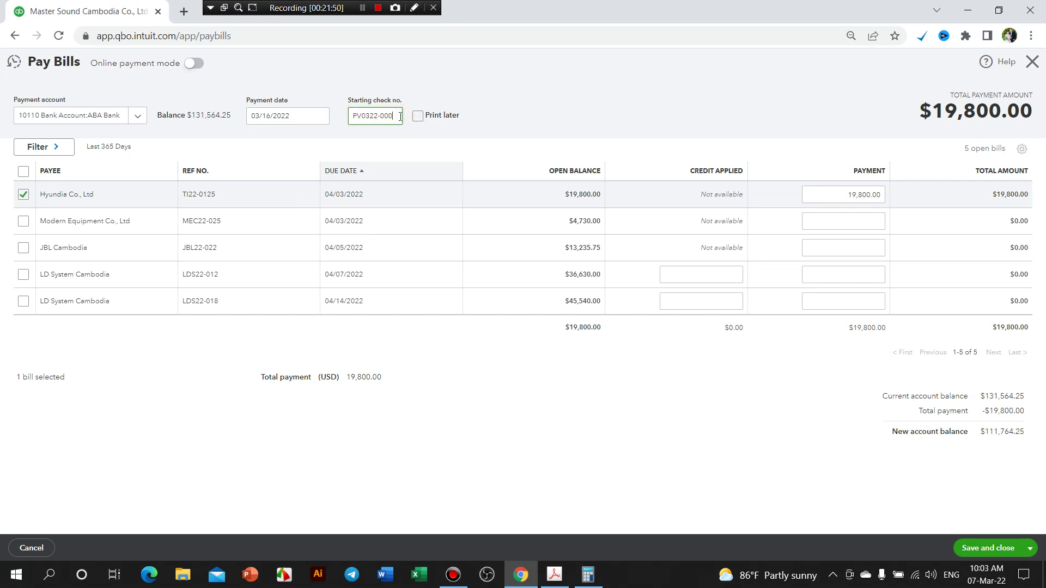
left_click(556, 575)
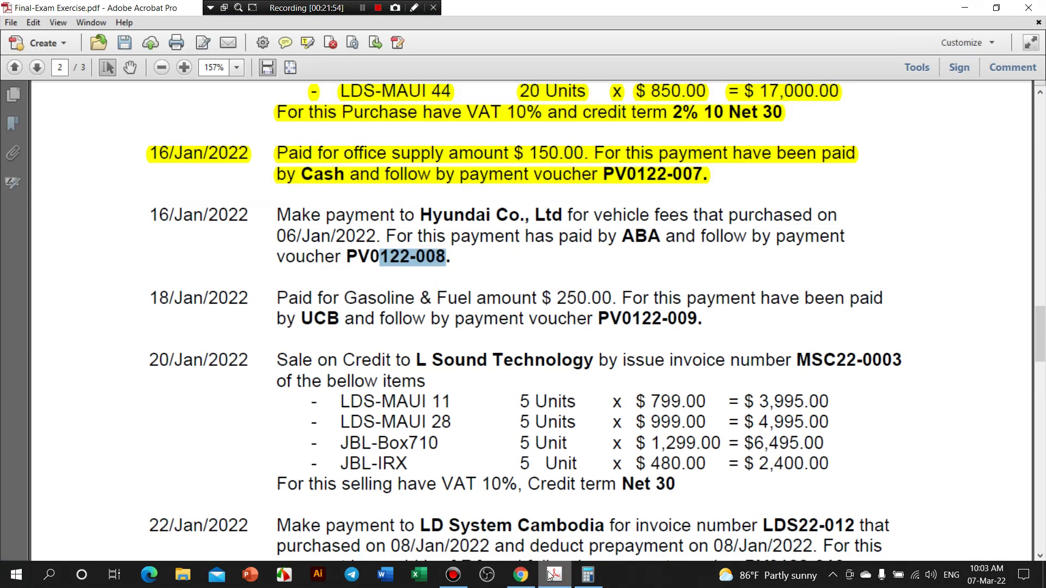
left_click(522, 572)
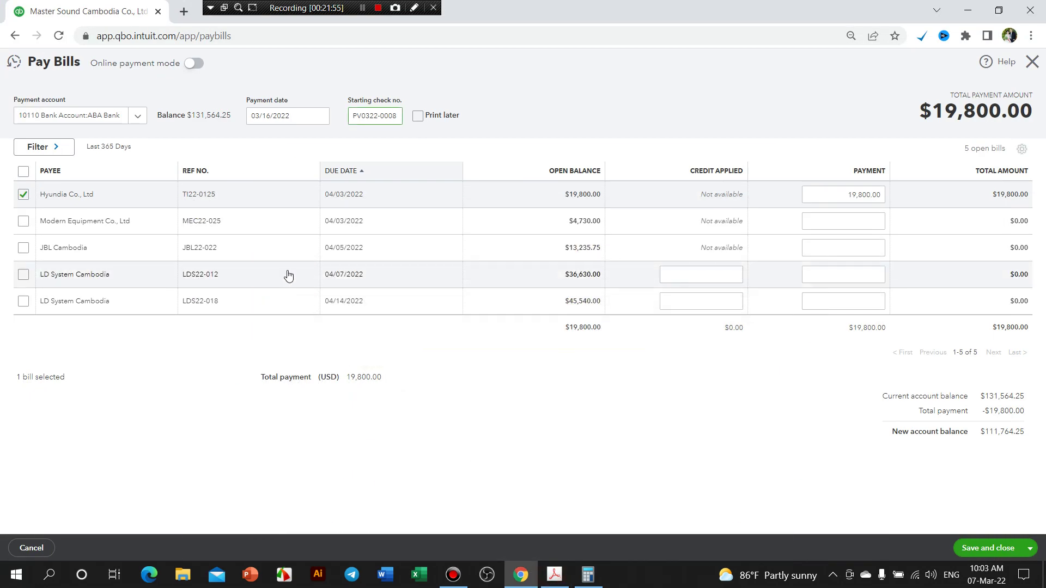
left_click(565, 101)
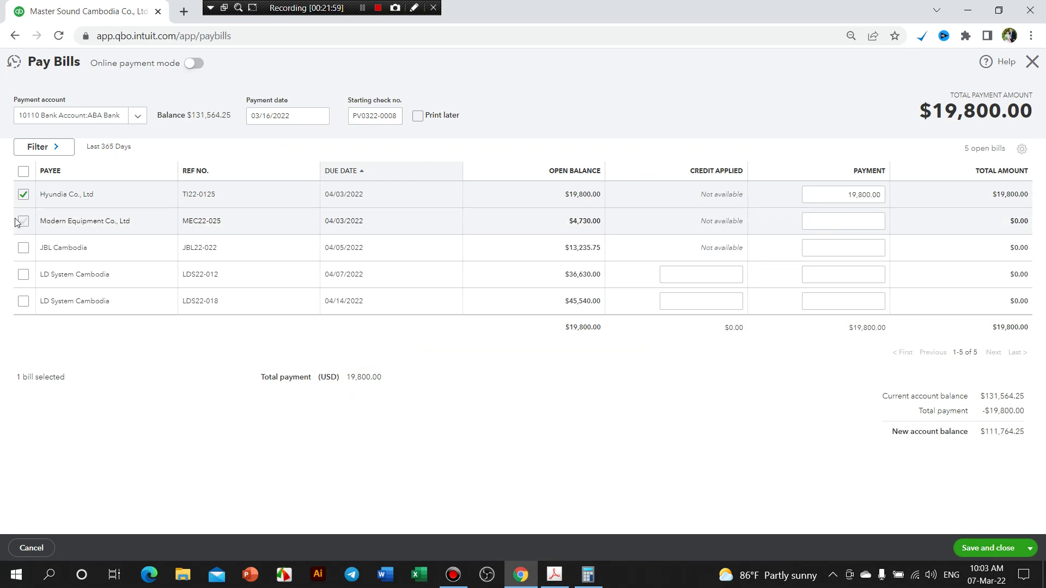
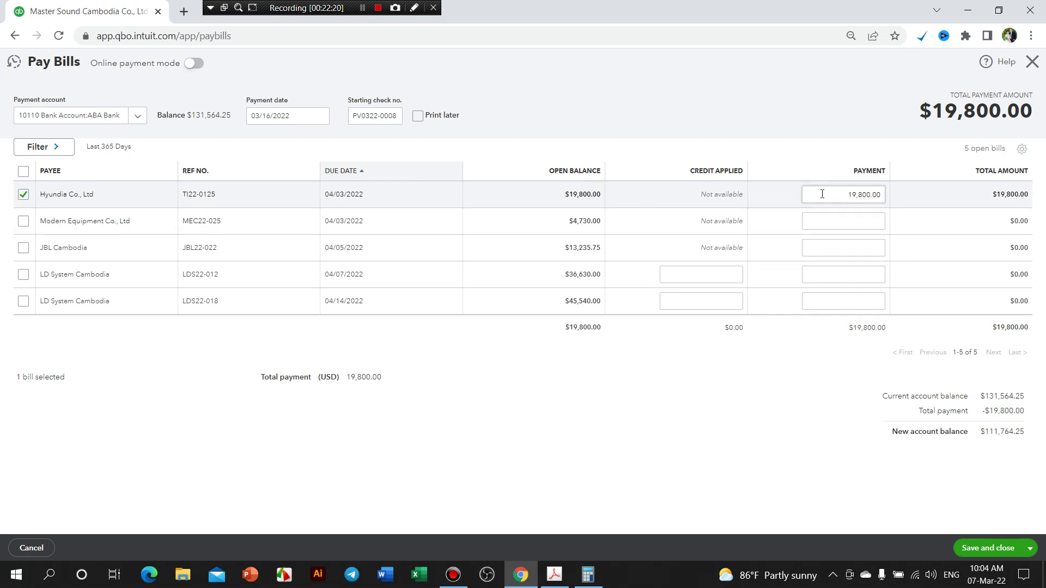
Check the payment amount of the Hyundai bill against the exercise entry, and save and close the bill payment
left_click(839, 195)
left_click(554, 574)
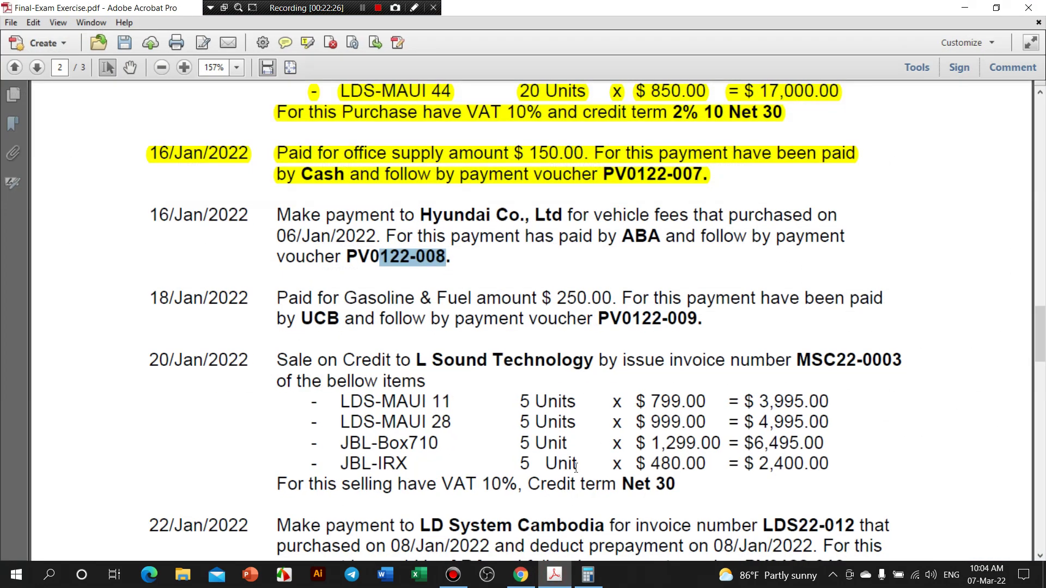
key("alt+Tab")
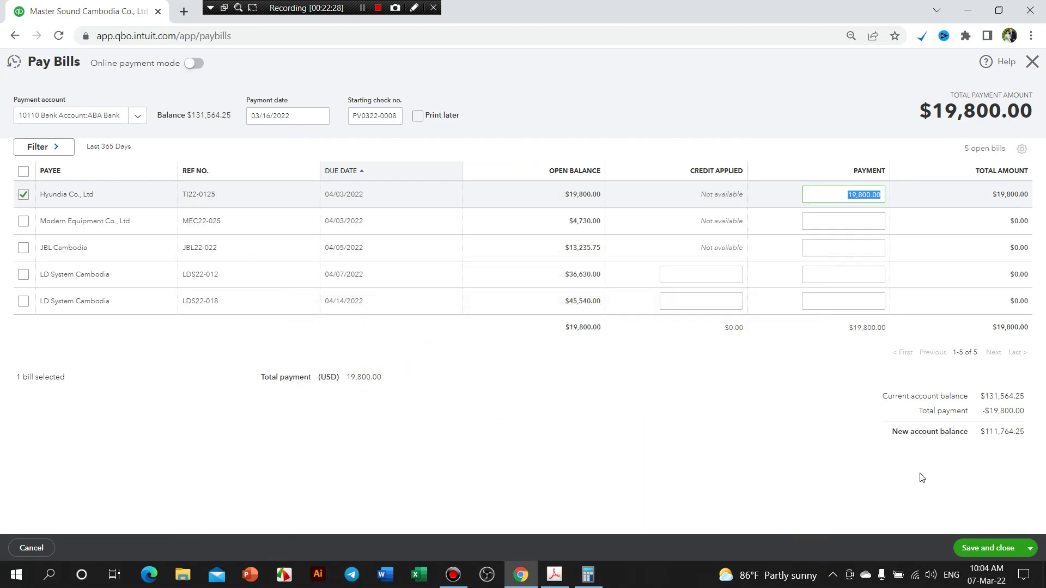
left_click(995, 553)
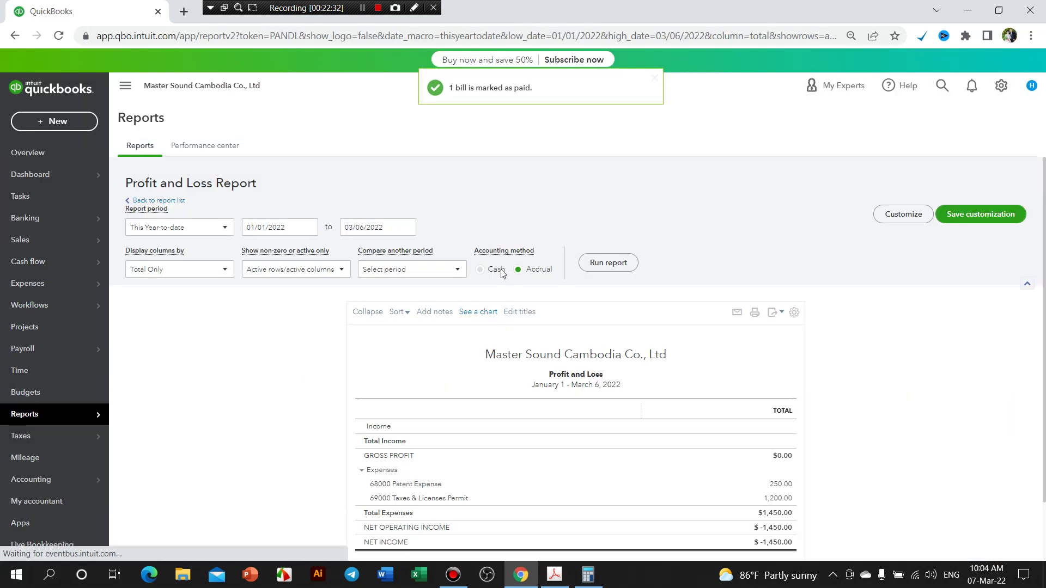
Run the Profit and Loss report for All Dates and review its expense lines after the Hyundai bill payment
scroll(524, 244, "down", 1)
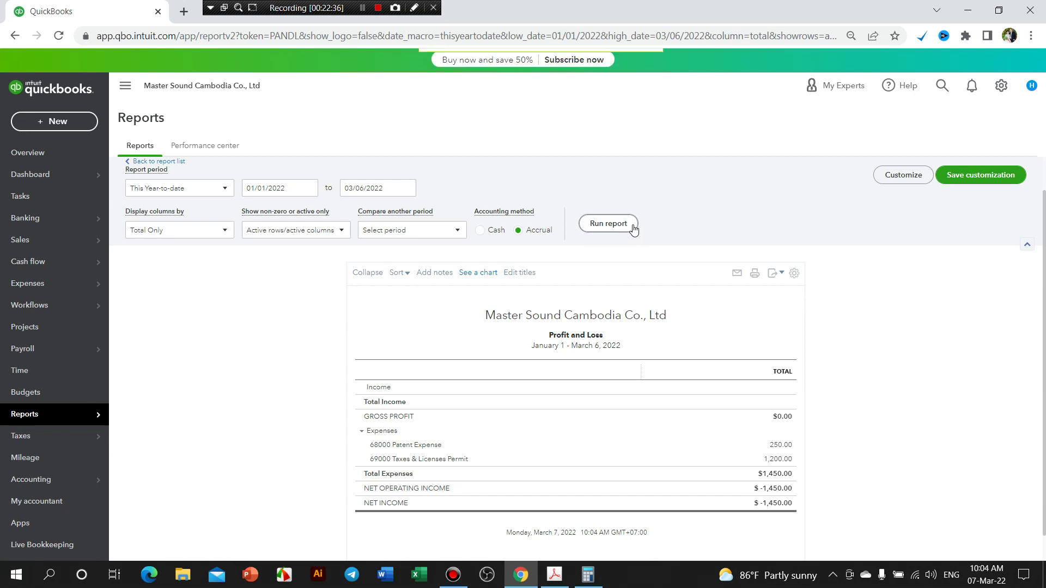
scroll(618, 229, "up", 1)
scroll(618, 229, "down", 1)
left_click(224, 188)
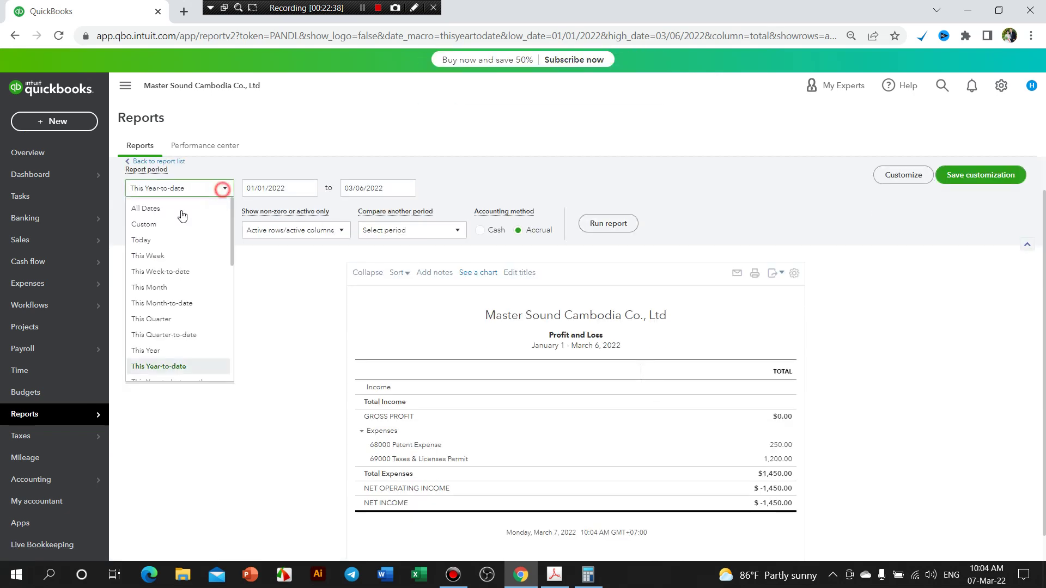
left_click(148, 206)
left_click(611, 222)
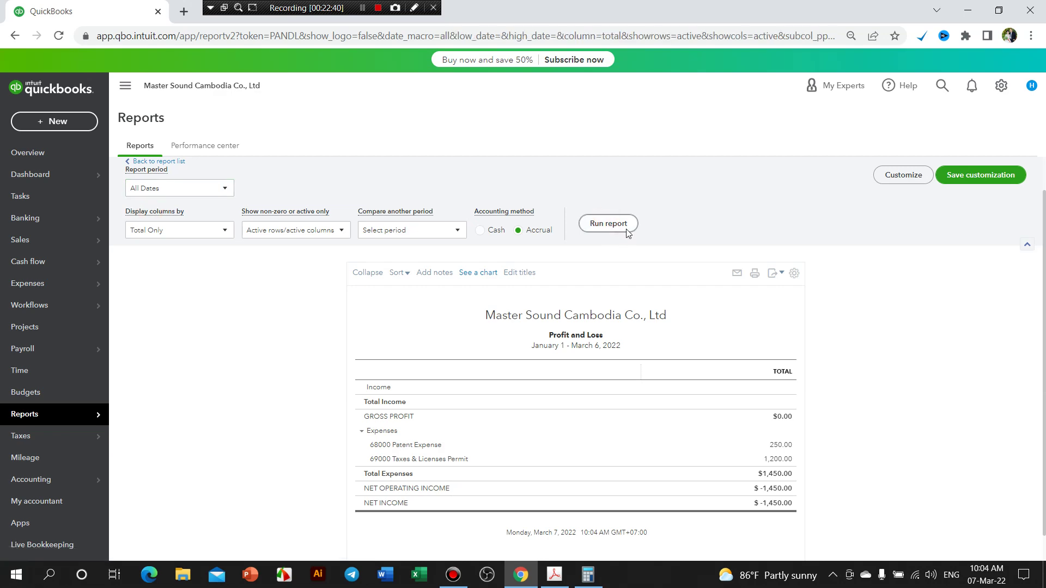
scroll(620, 351, "down", 2)
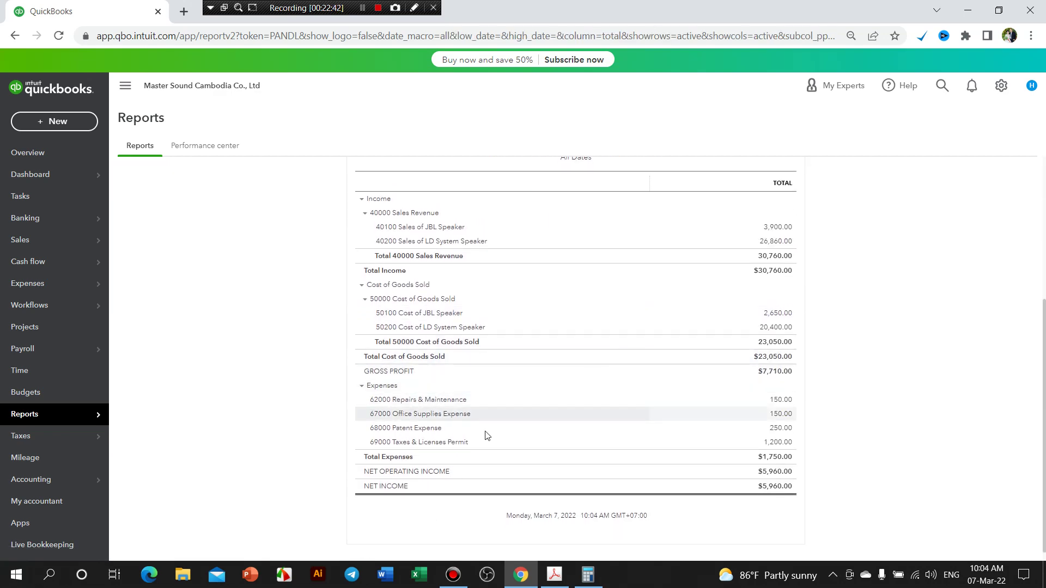
scroll(817, 296, "up", 5)
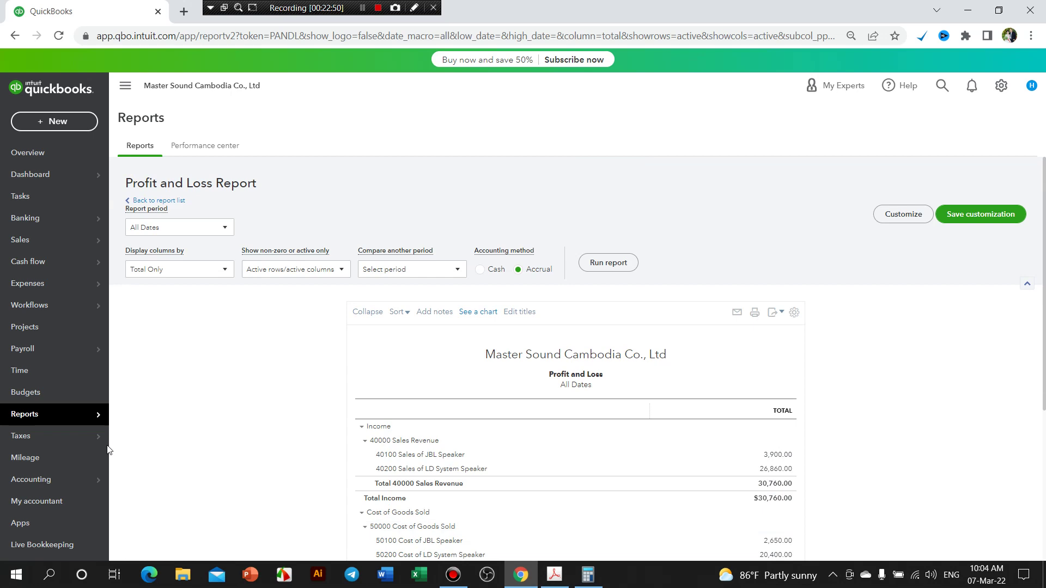
Open the Unpaid Bills report from the What you owe reports, run it for All Dates and review the open vendor bills
mouse_move(76, 420)
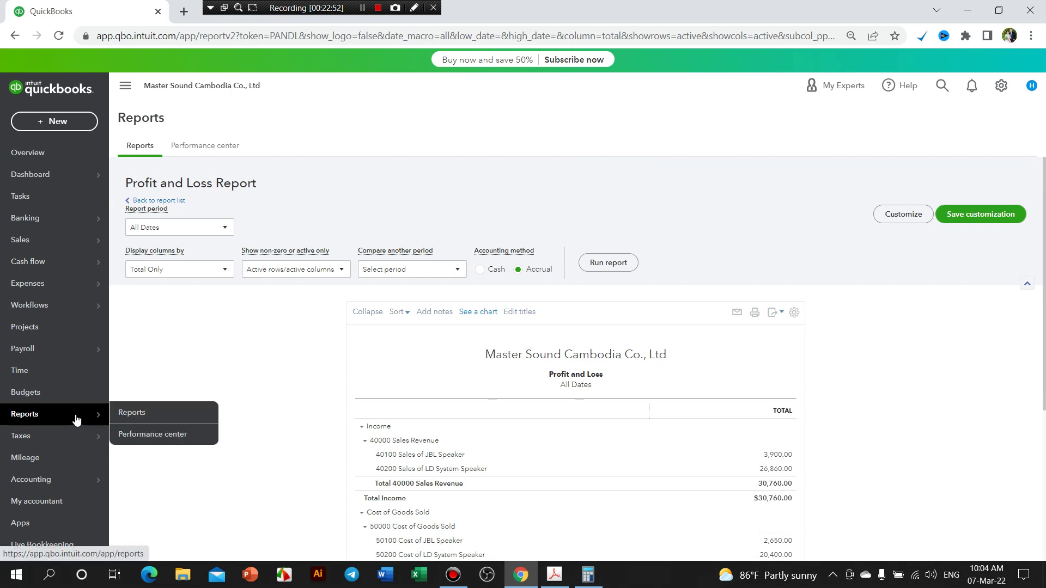
left_click(134, 416)
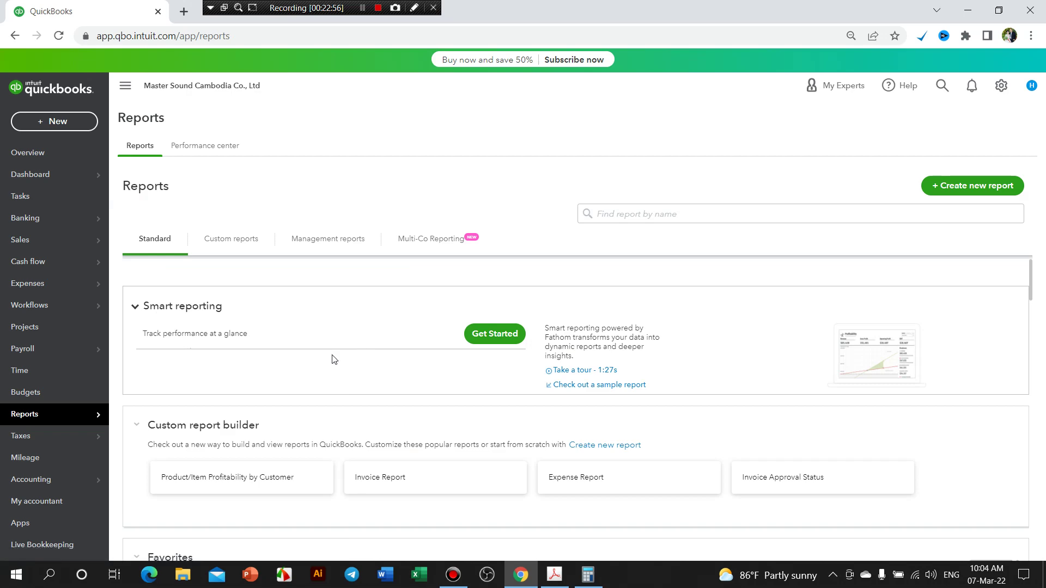
scroll(342, 368, "down", 3)
scroll(348, 373, "down", 4)
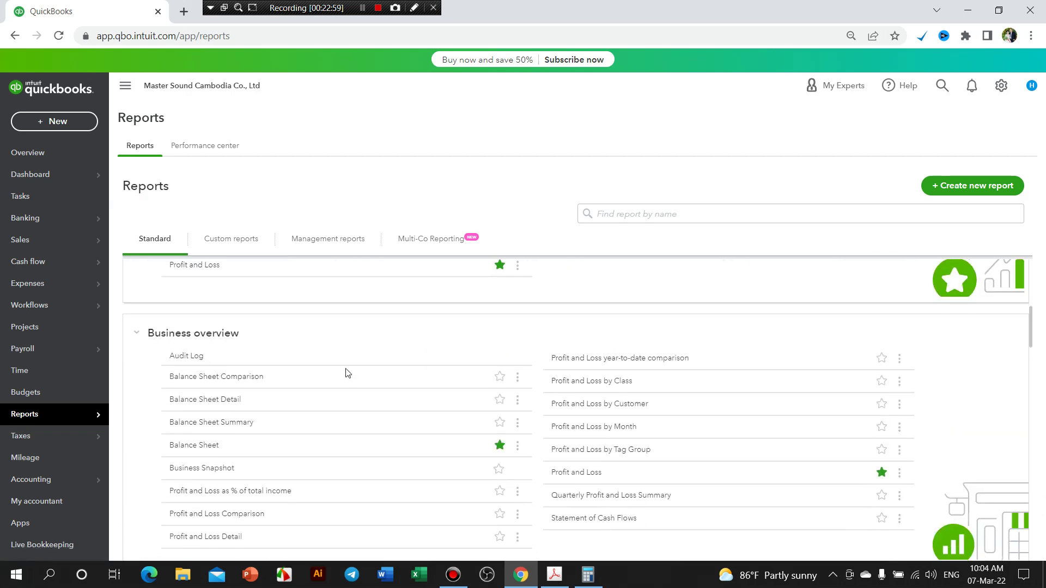
scroll(346, 373, "down", 5)
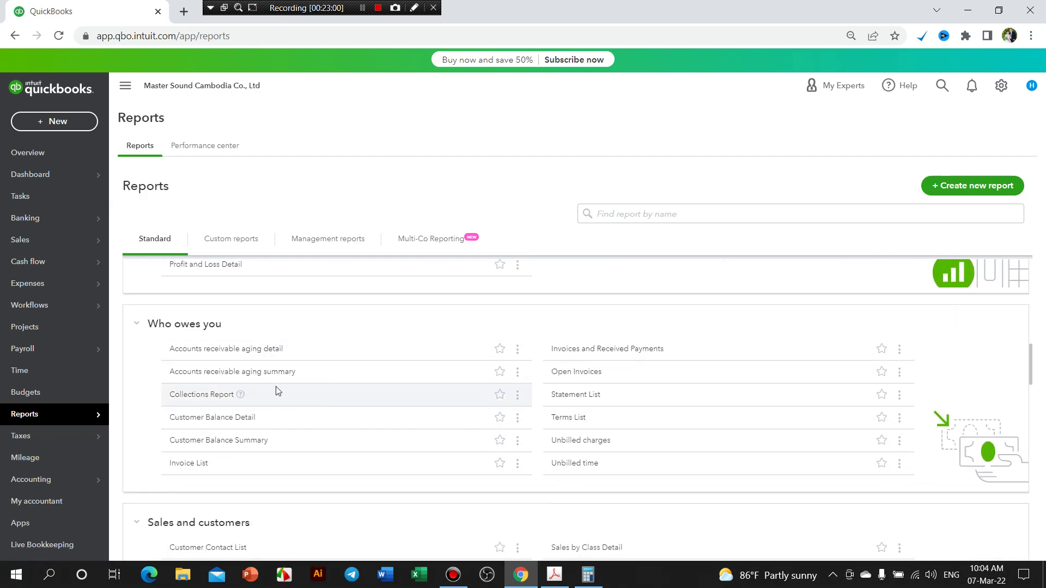
scroll(275, 389, "down", 9)
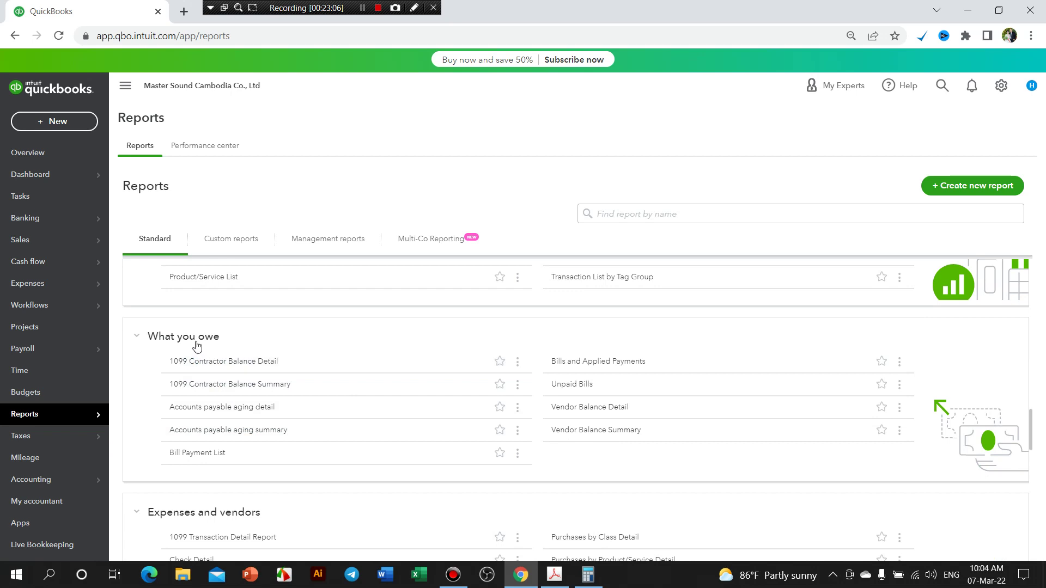
left_click(575, 386)
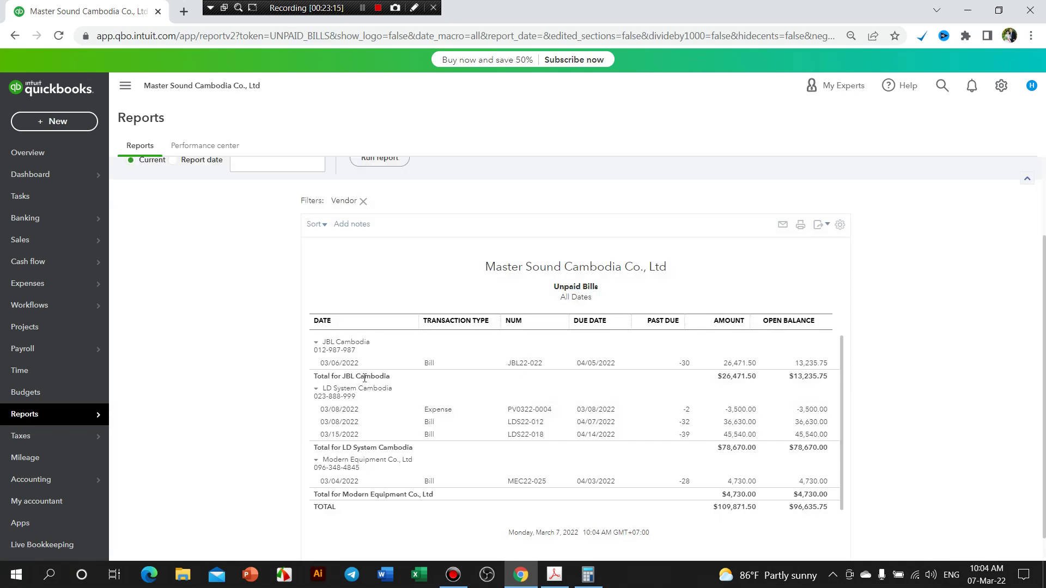
scroll(338, 264, "up", 2)
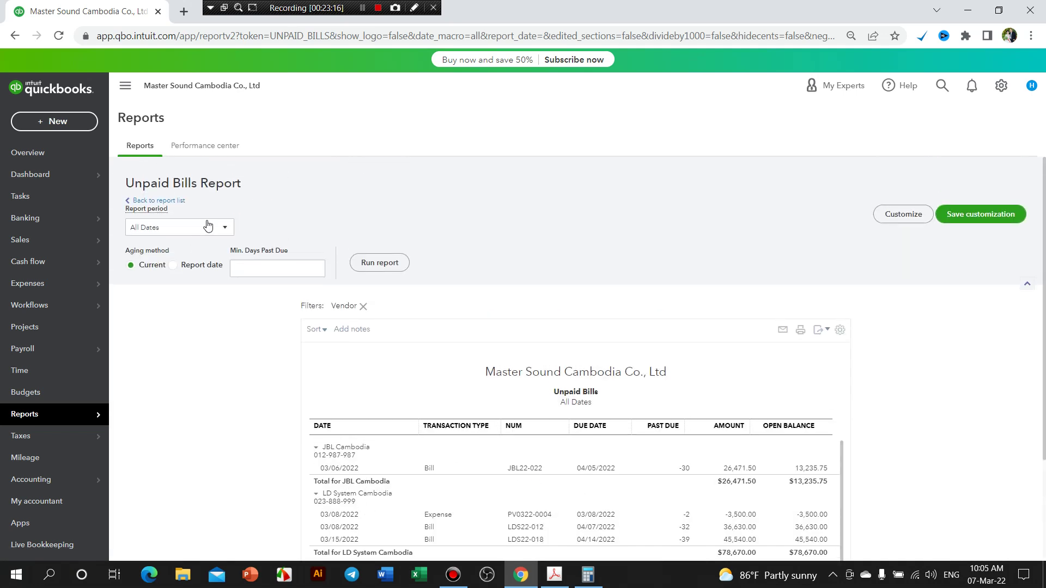
left_click(374, 263)
scroll(539, 280, "down", 2)
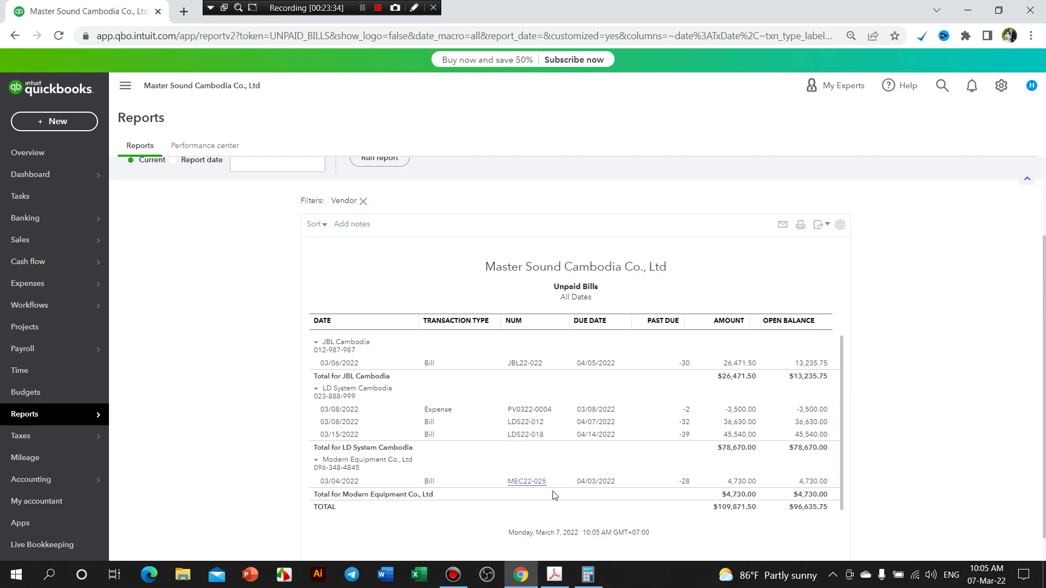
Switch to the exercise PDF and highlight the 16/Jan/2022 Hyundai Co., Ltd payment entry in yellow
left_click(554, 574)
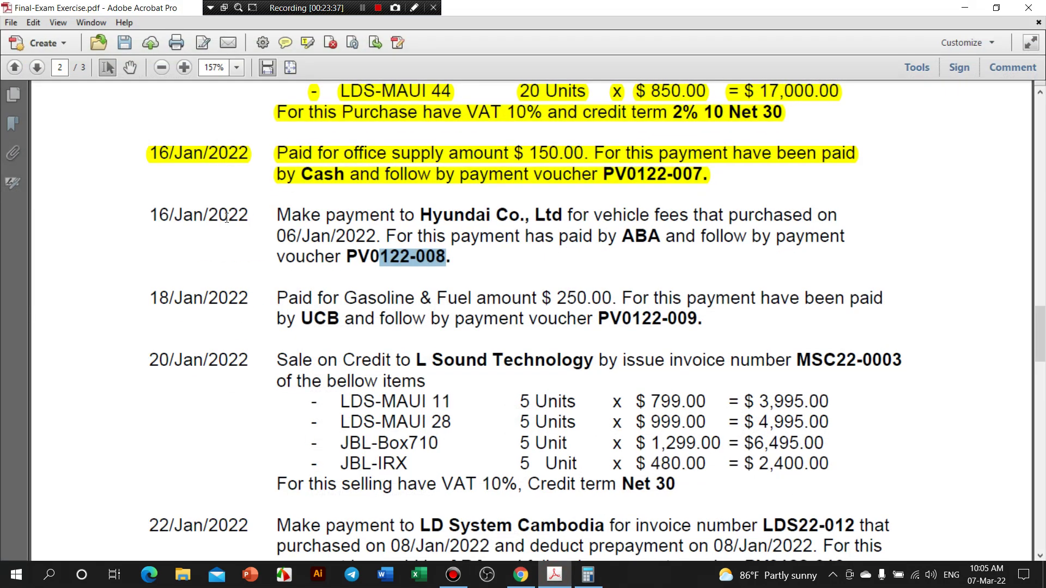
left_click_drag(155, 214, 440, 266)
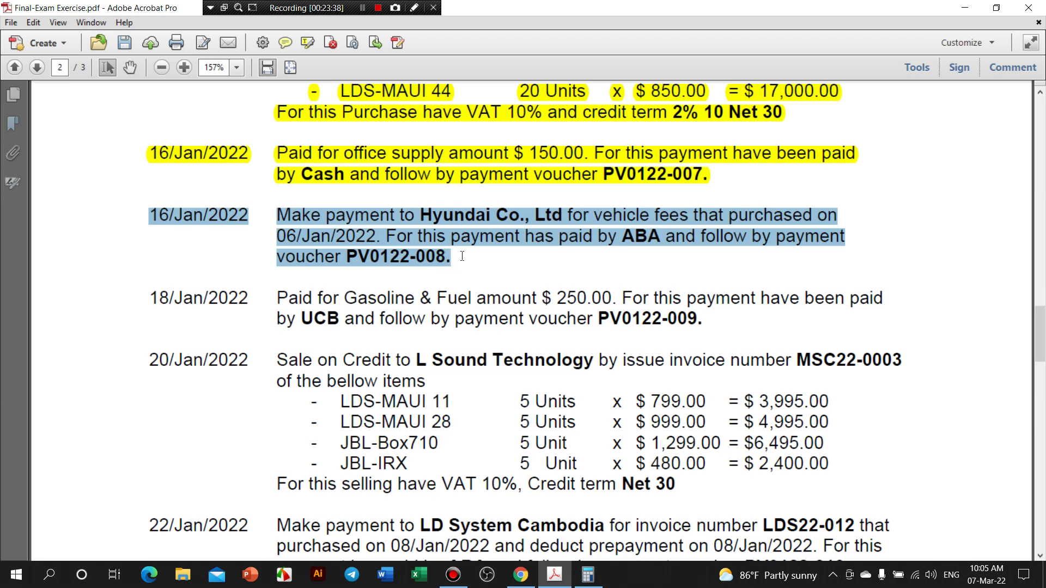
left_click(308, 42)
scroll(250, 292, "down", 1)
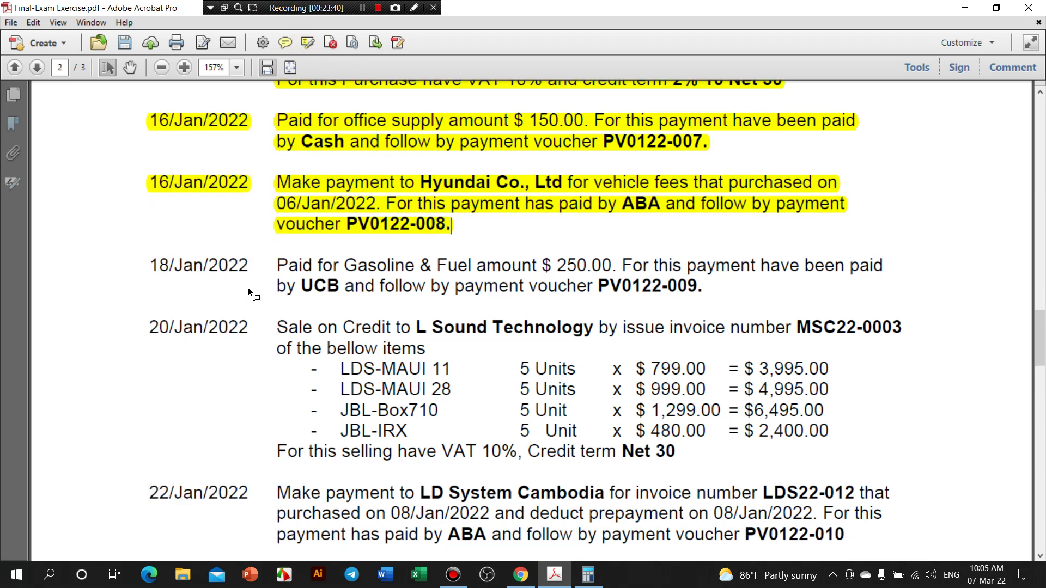
Copy "Paid for Gasoline & Fuel amount $ 250.00" from the 18/Jan/2022 exercise entry and start a new vendor expense in QuickBooks
left_click_drag(152, 267, 248, 268)
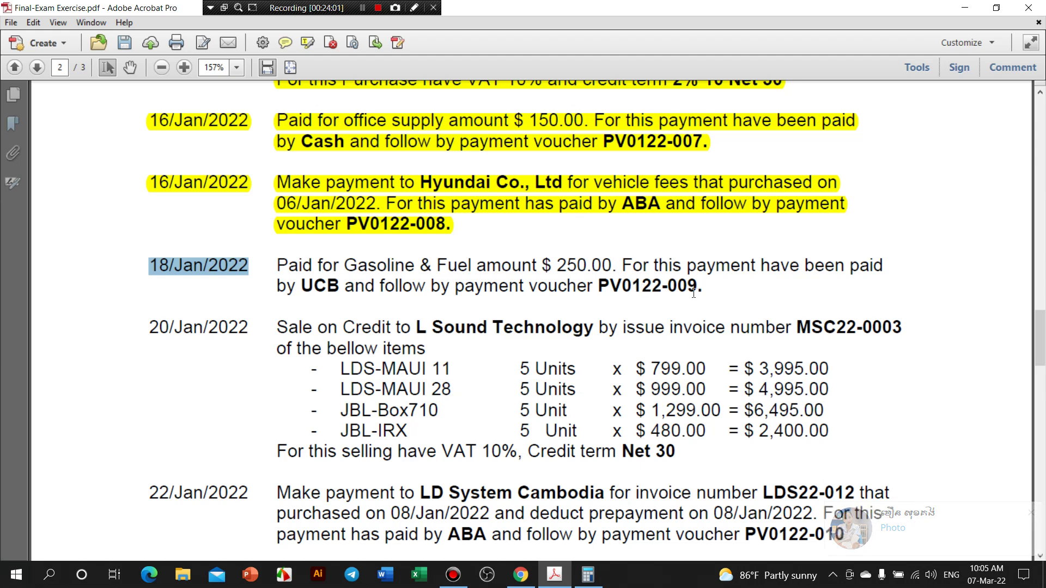
left_click_drag(278, 265, 597, 271)
key("ctrl+c")
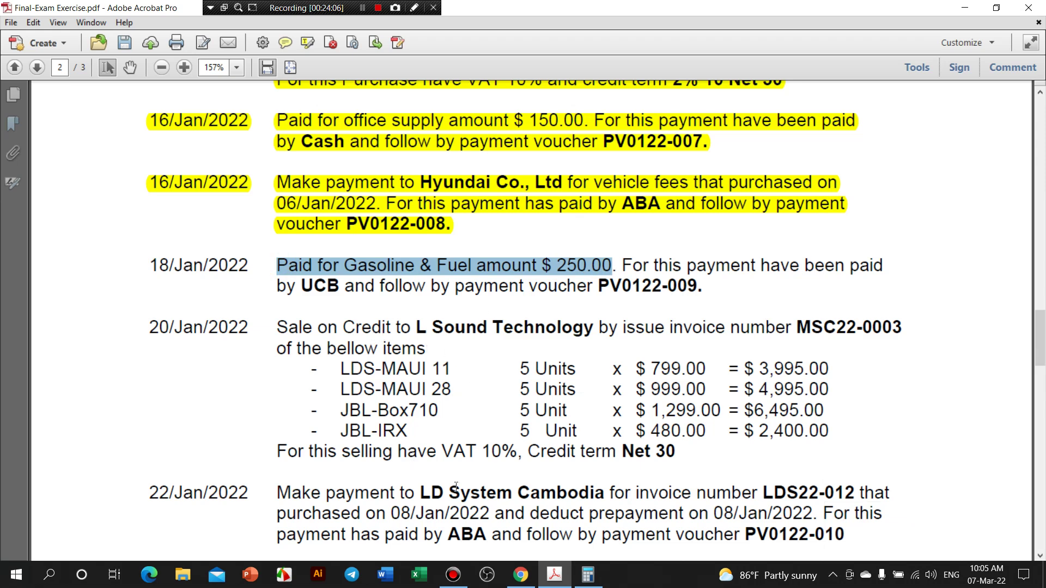
left_click(521, 575)
left_click(77, 114)
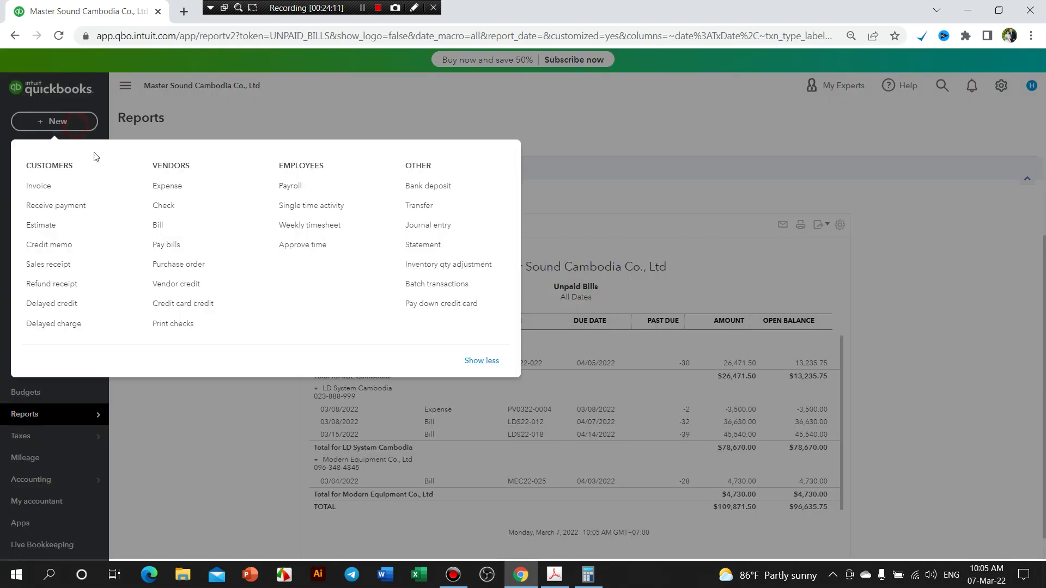
left_click(199, 188)
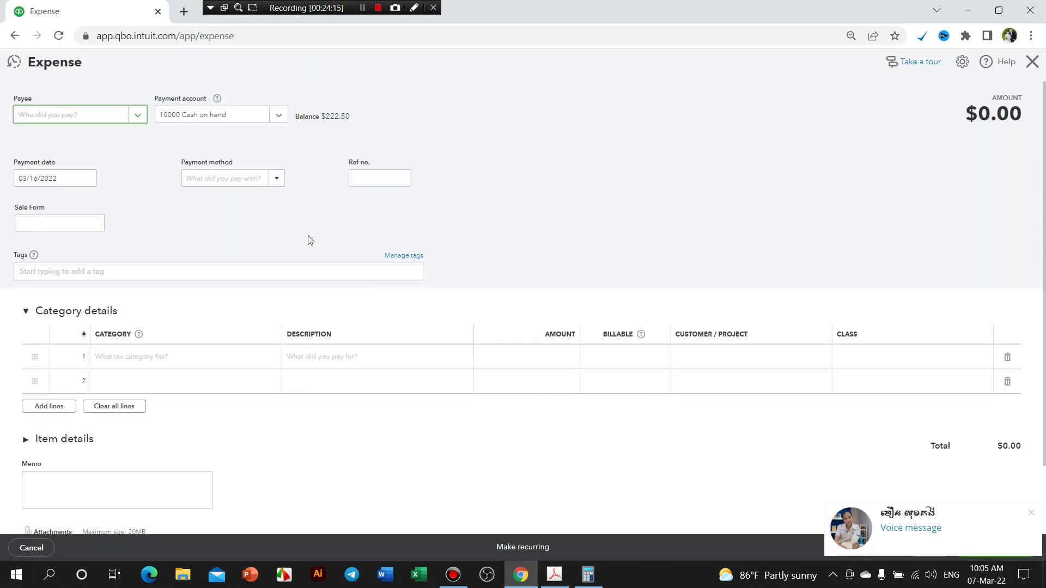
Paste "Paid for Gasoline & Fuel amount $ 250.00" as the first category line's description and as the expense memo
left_click(139, 115)
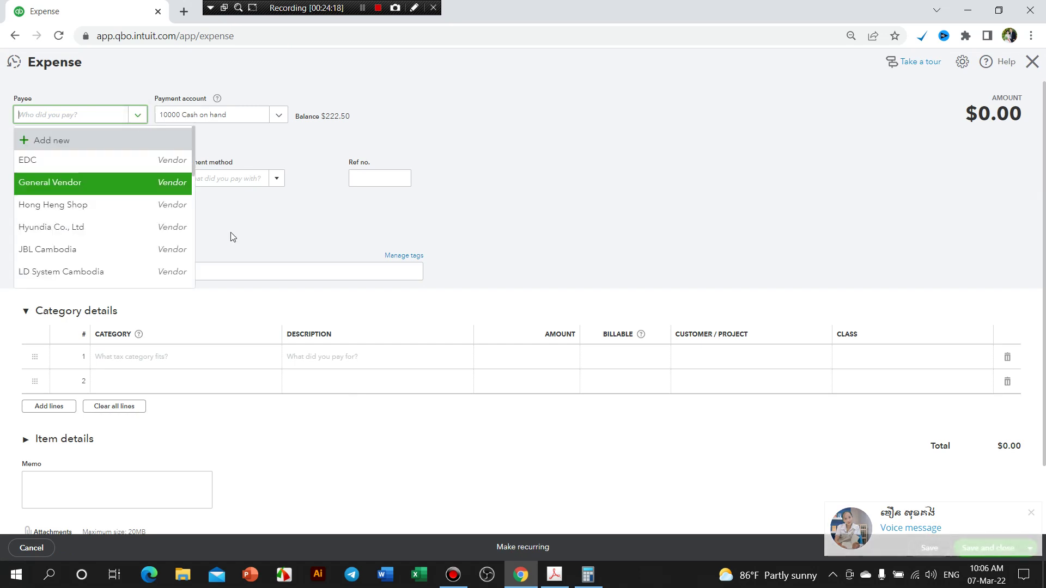
left_click(353, 356)
key("ctrl+v")
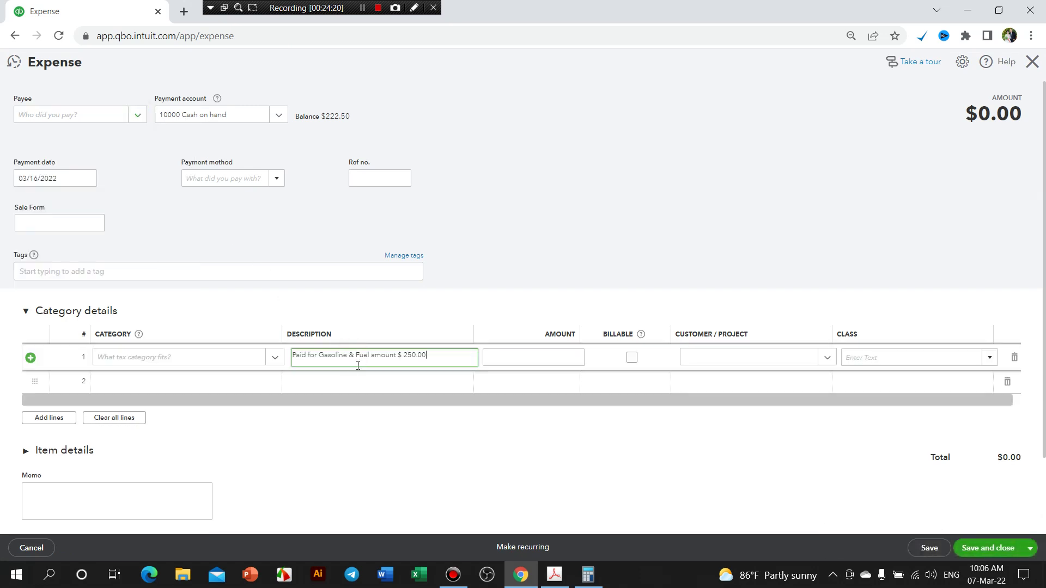
left_click(106, 492)
key("ctrl+v")
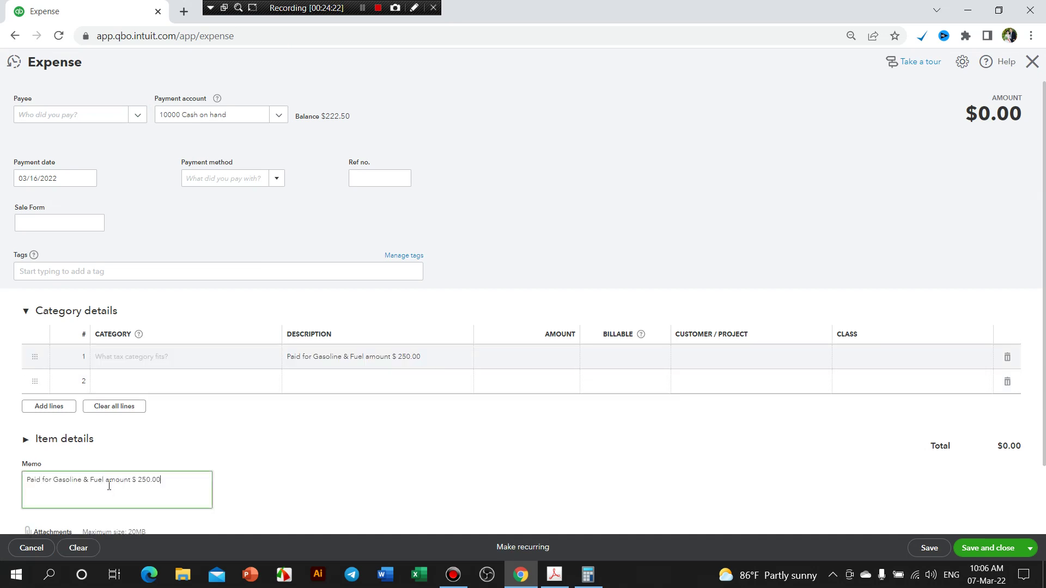
Set the payee to General Vendor, decline prefilling from the last expense, and check the choice against the exercise entry
left_click(133, 122)
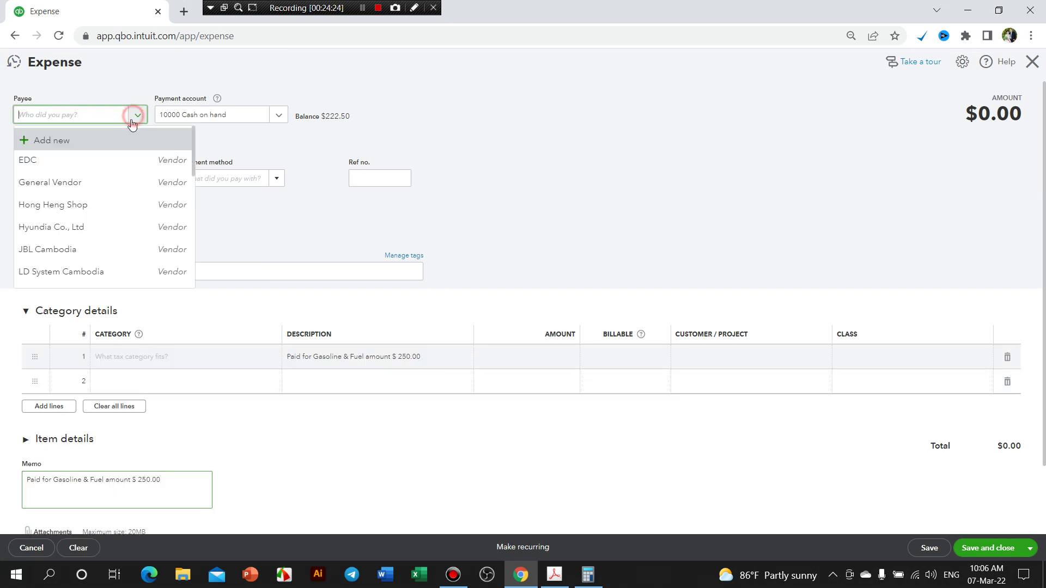
left_click(81, 178)
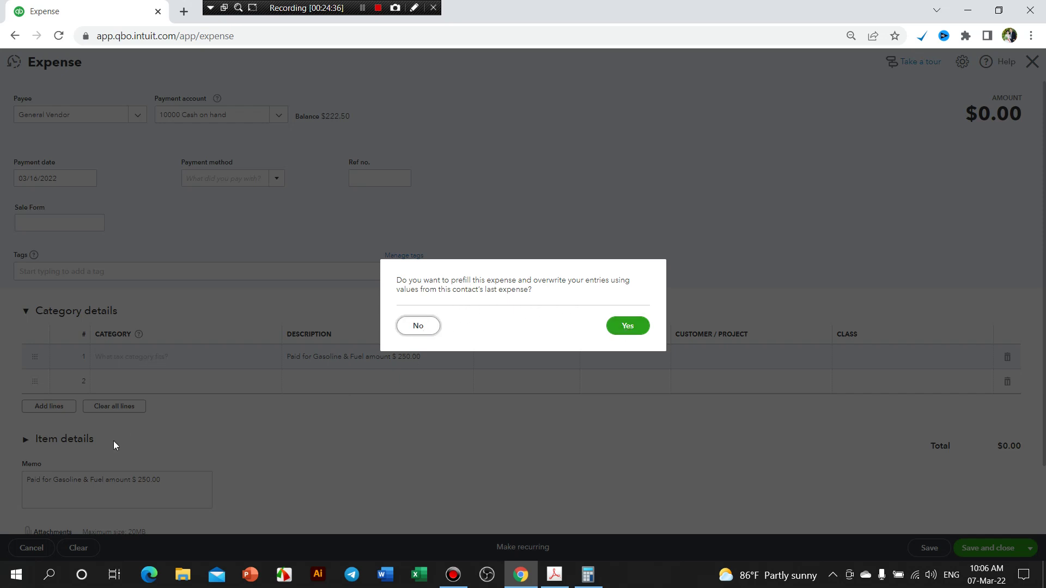
left_click(422, 325)
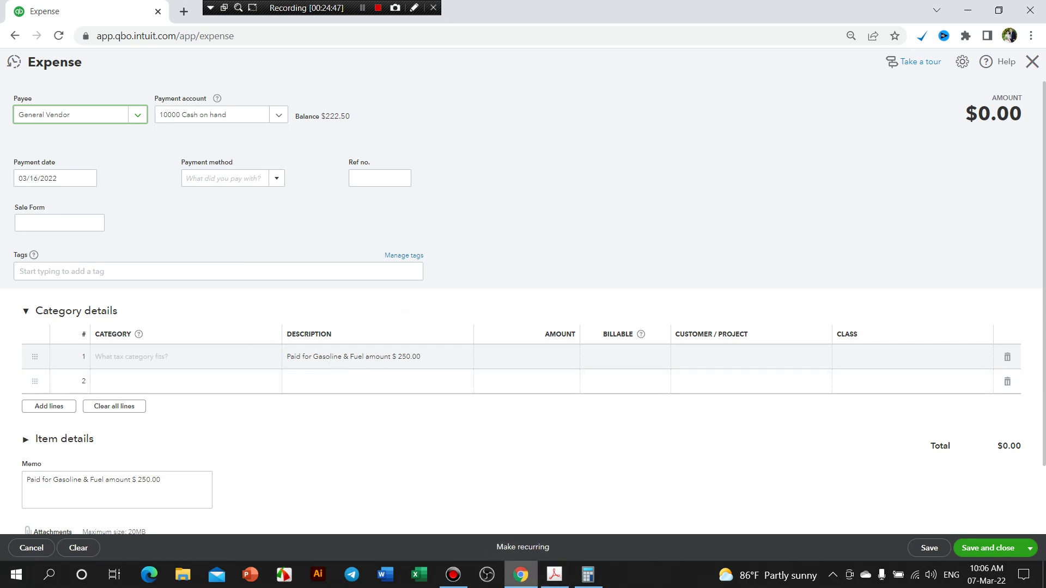
left_click(555, 577)
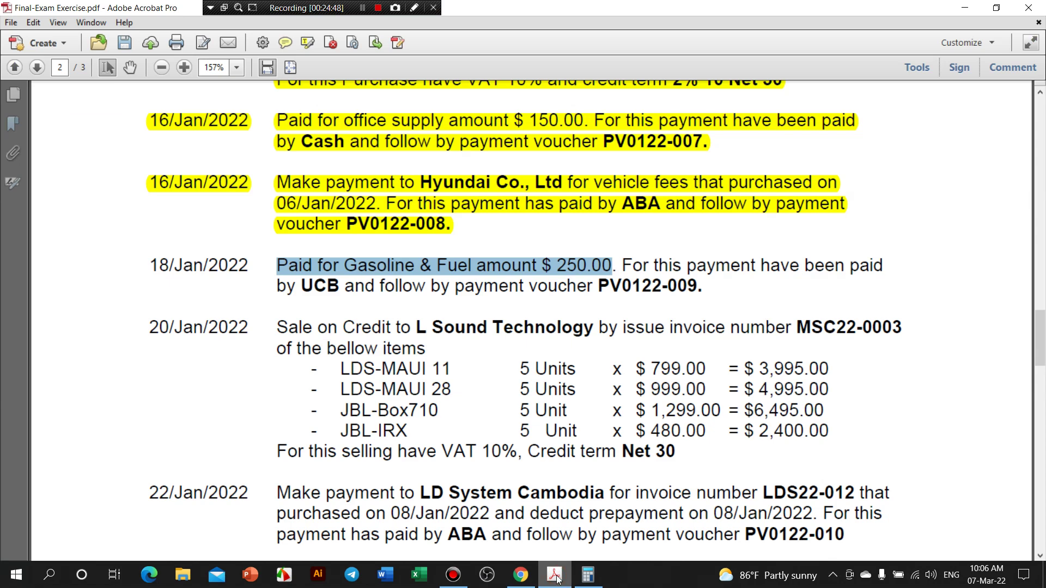
left_click(521, 575)
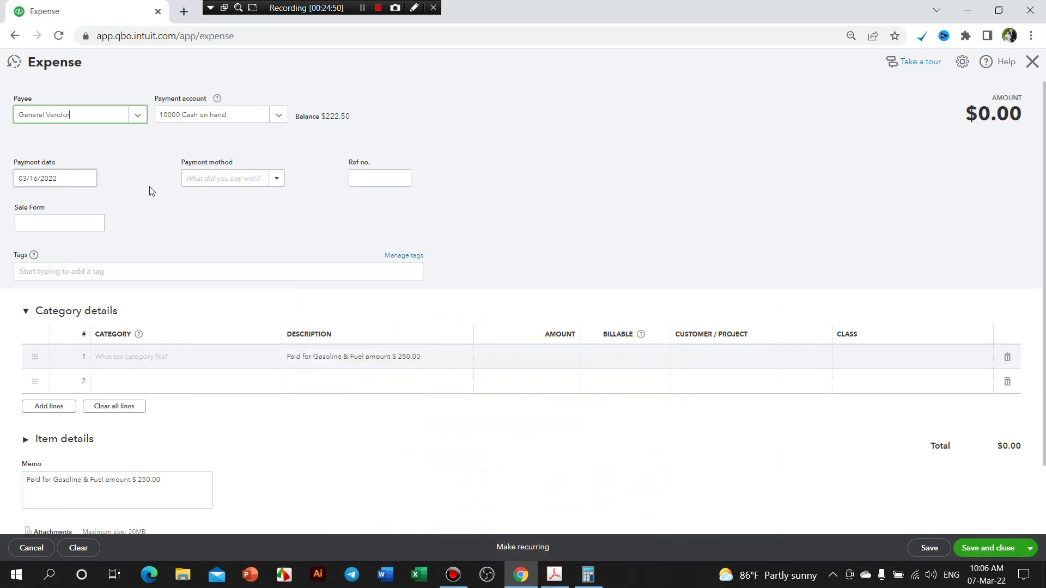
left_click(139, 115)
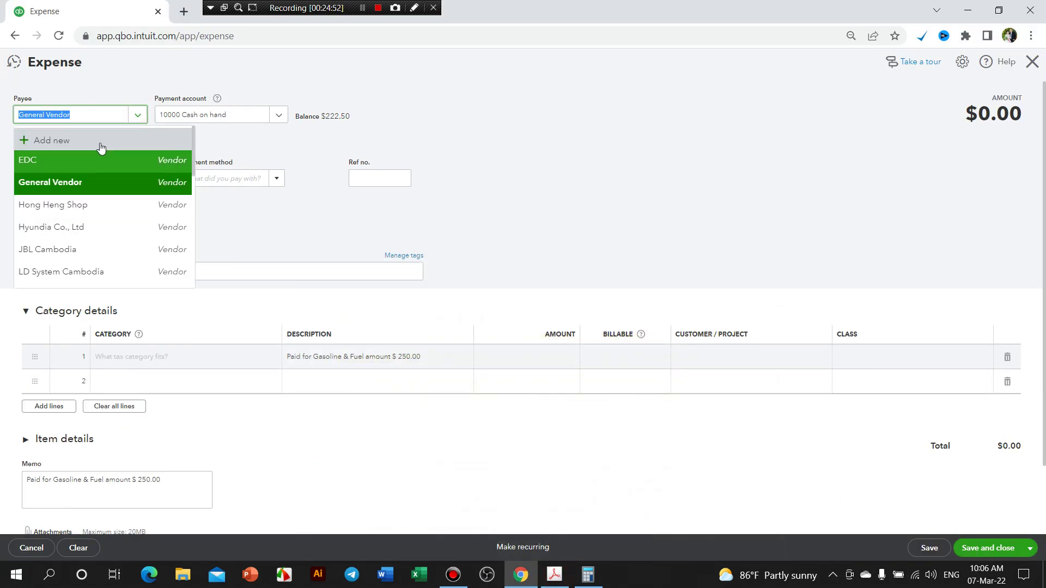
Pay the expense from 10120 UCB Bank, enter reference number PV0322-009, and check it against the exercise's voucher number
left_click(278, 115)
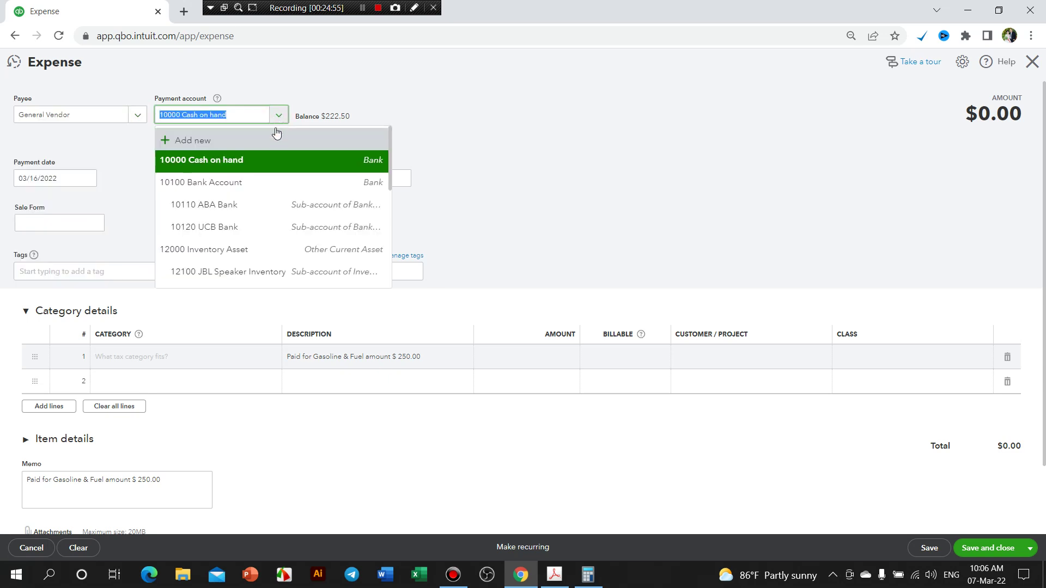
left_click(218, 227)
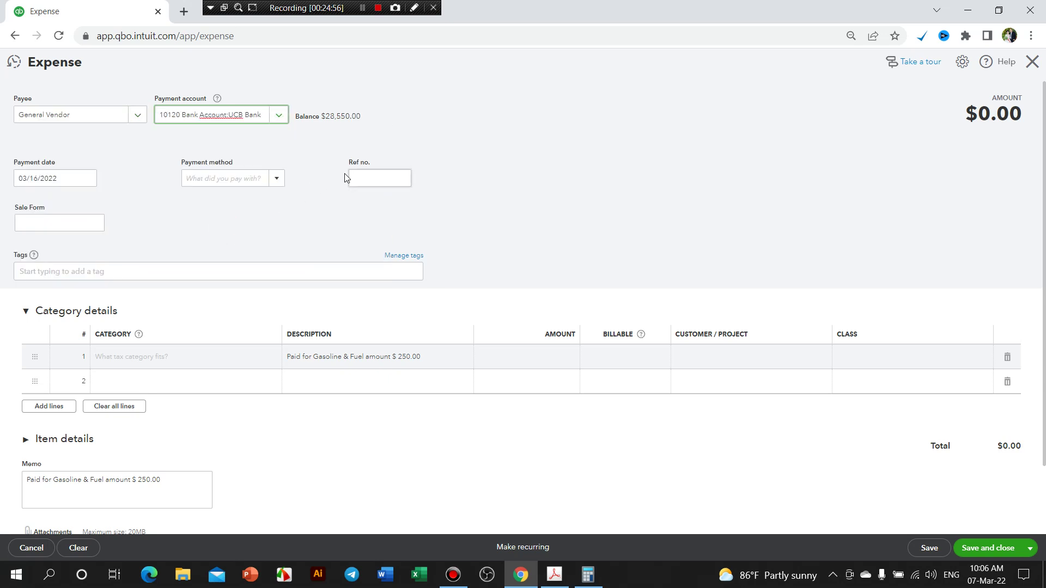
left_click(370, 182)
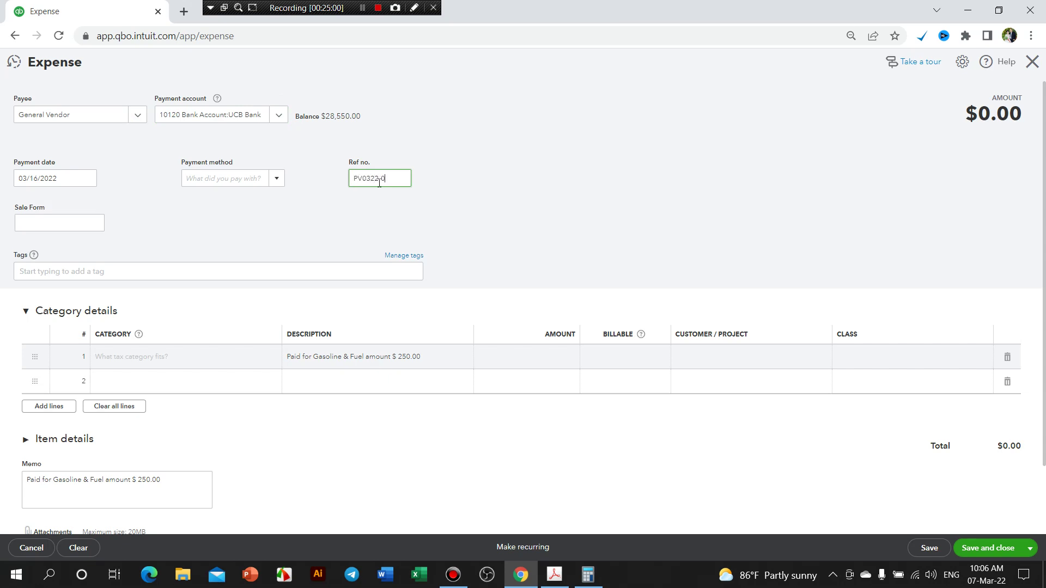
left_click(554, 576)
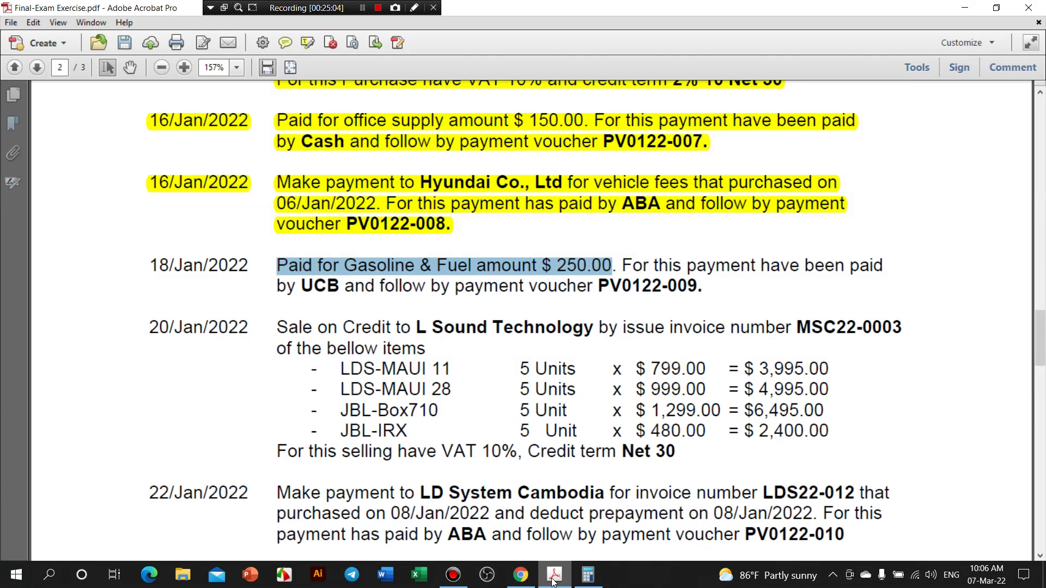
left_click(554, 576)
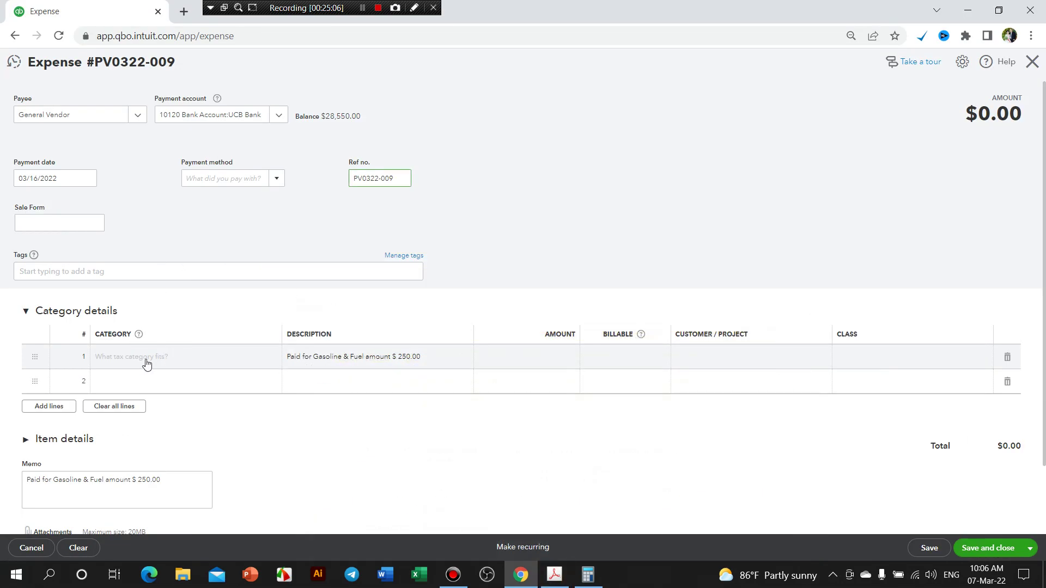
Assign the 74000 Gasoline & Fuel Expense category to the first expense line
left_click(149, 359)
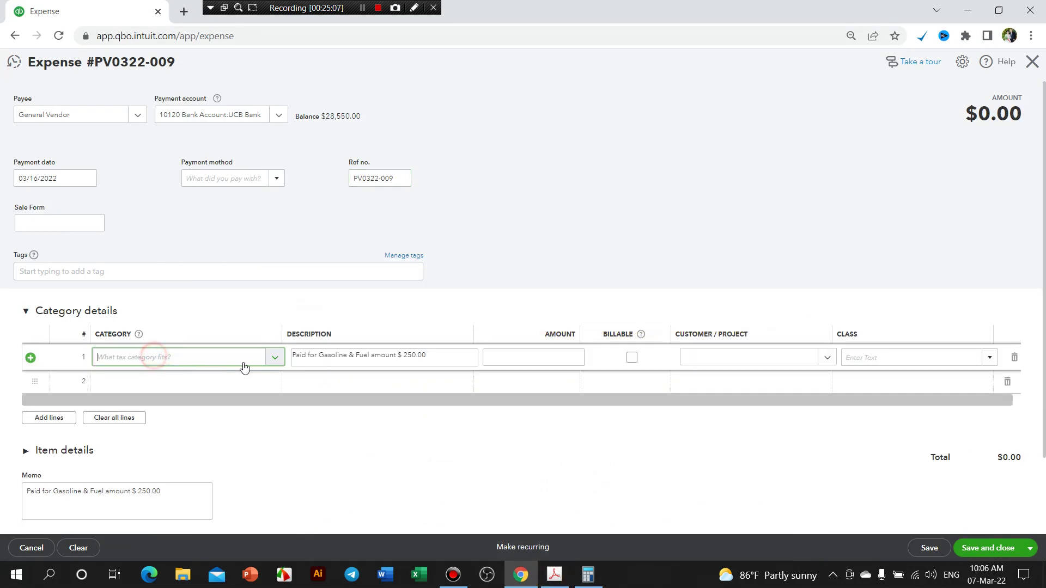
left_click(274, 359)
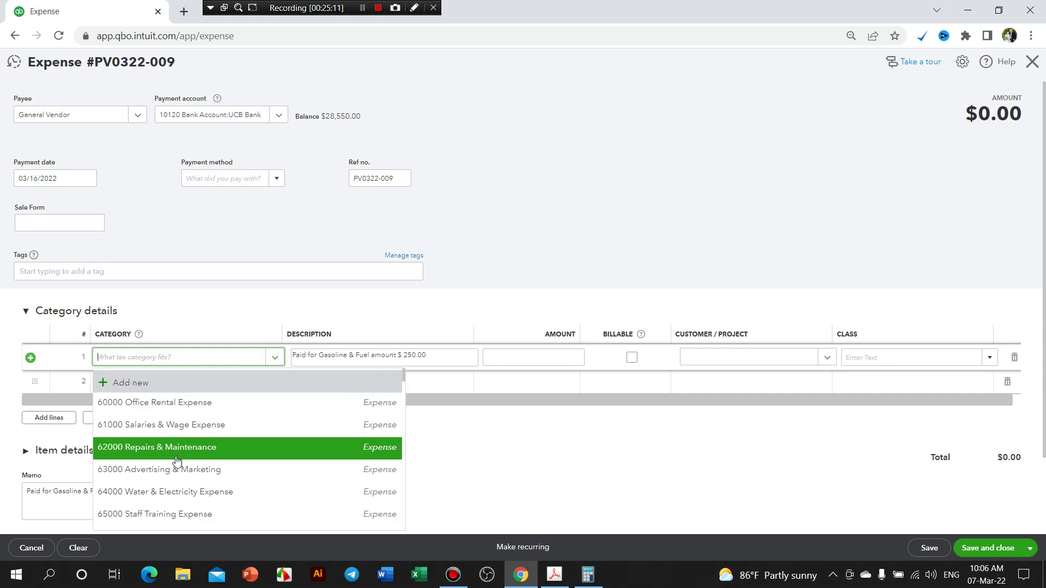
scroll(177, 463, "down", 1)
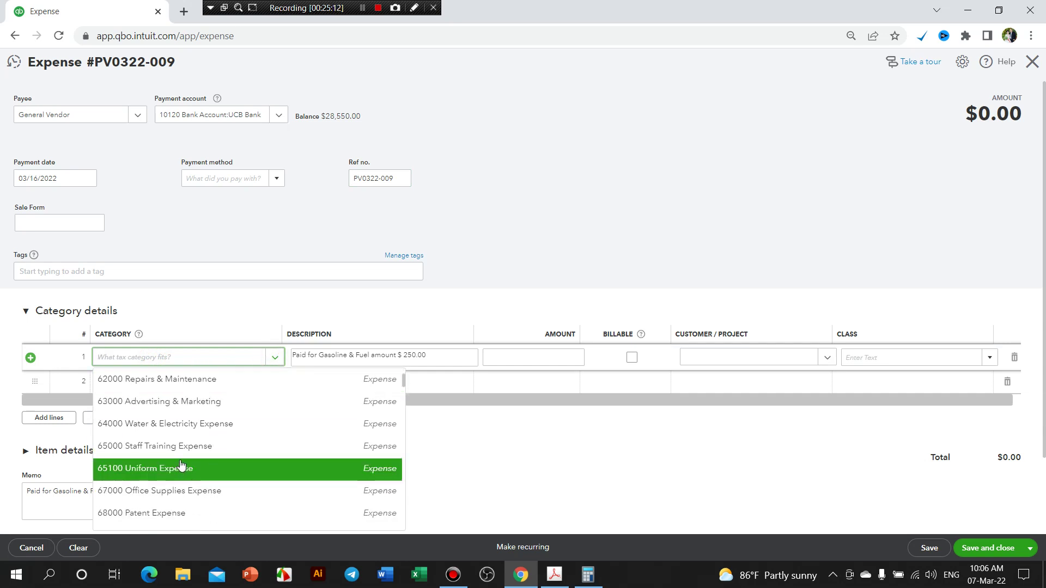
scroll(177, 467, "down", 1)
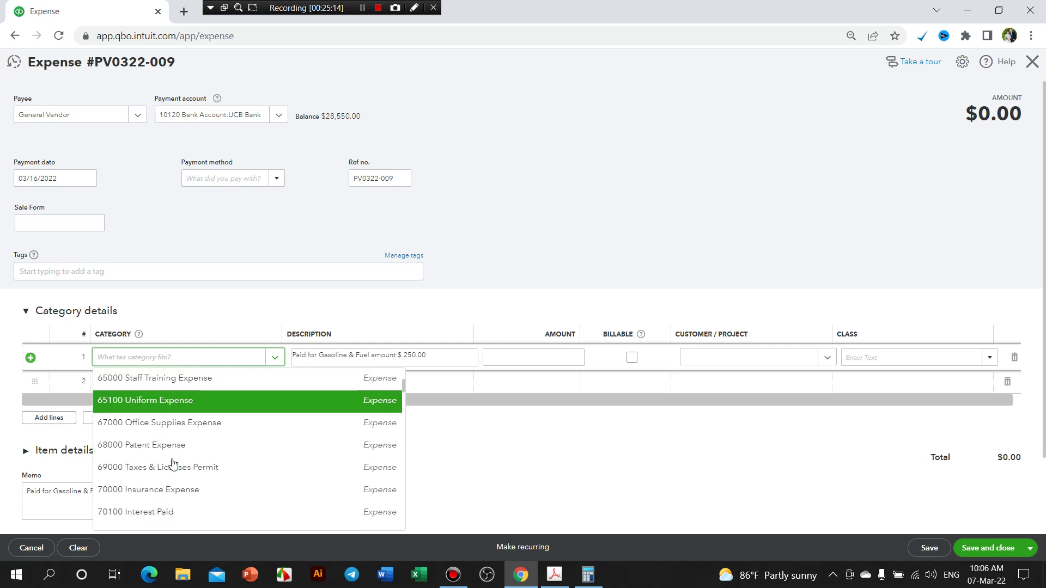
scroll(162, 489, "down", 1)
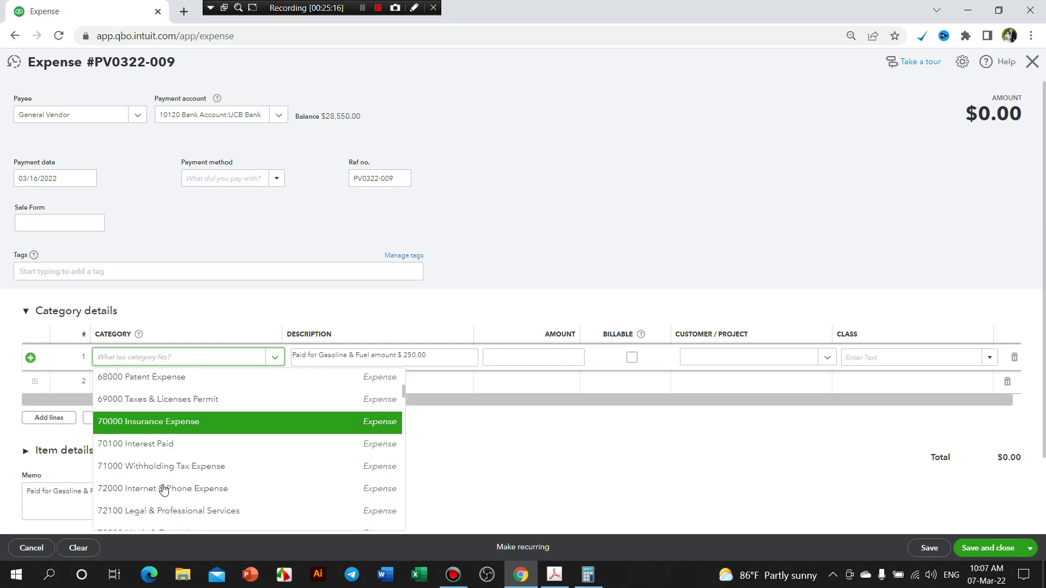
scroll(164, 482, "down", 1)
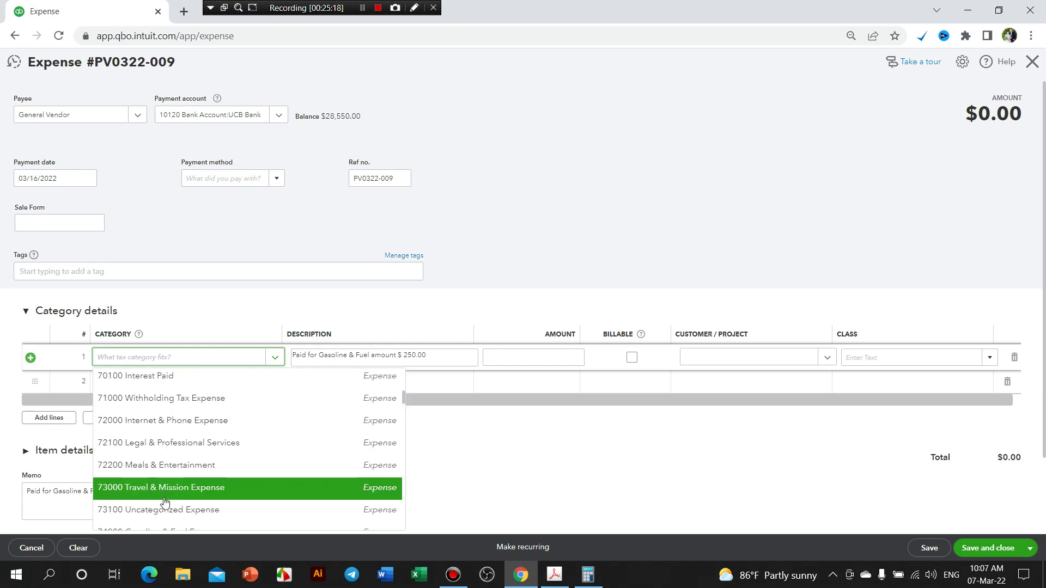
scroll(169, 467, "down", 1)
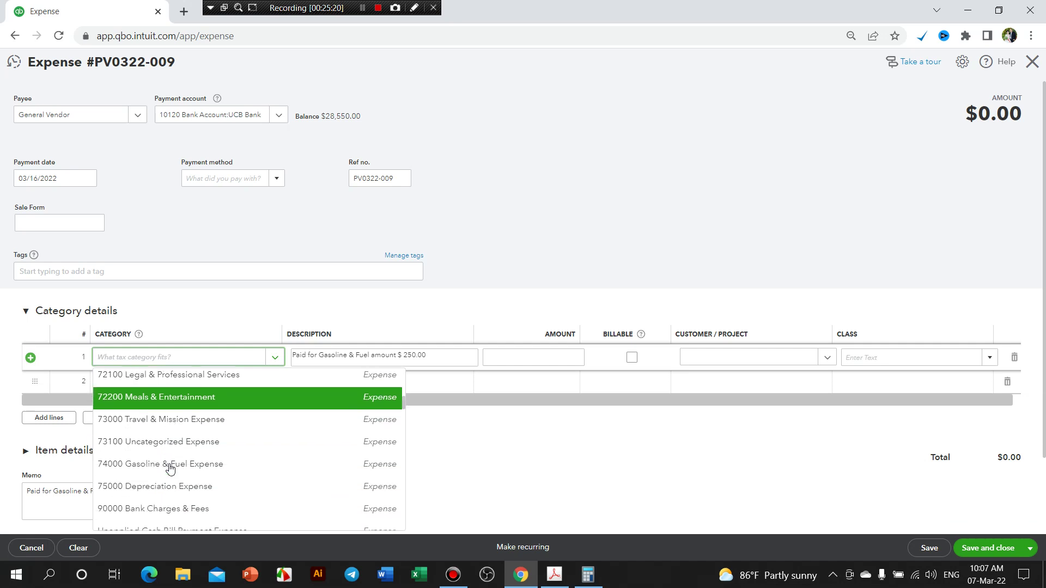
left_click(167, 468)
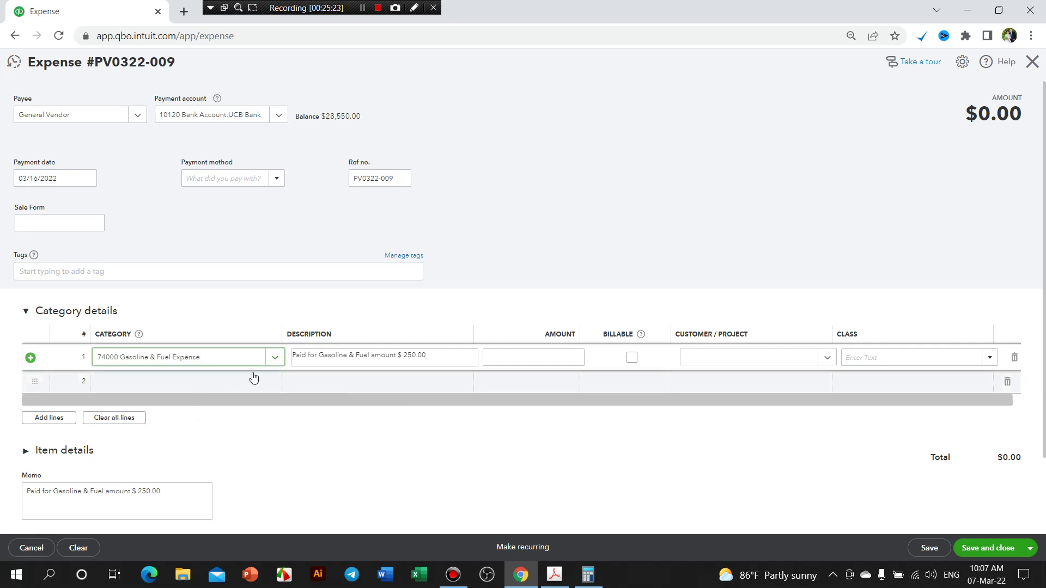
Enter 250.00 as the gasoline line's amount, and save and close the expense
left_click(523, 356)
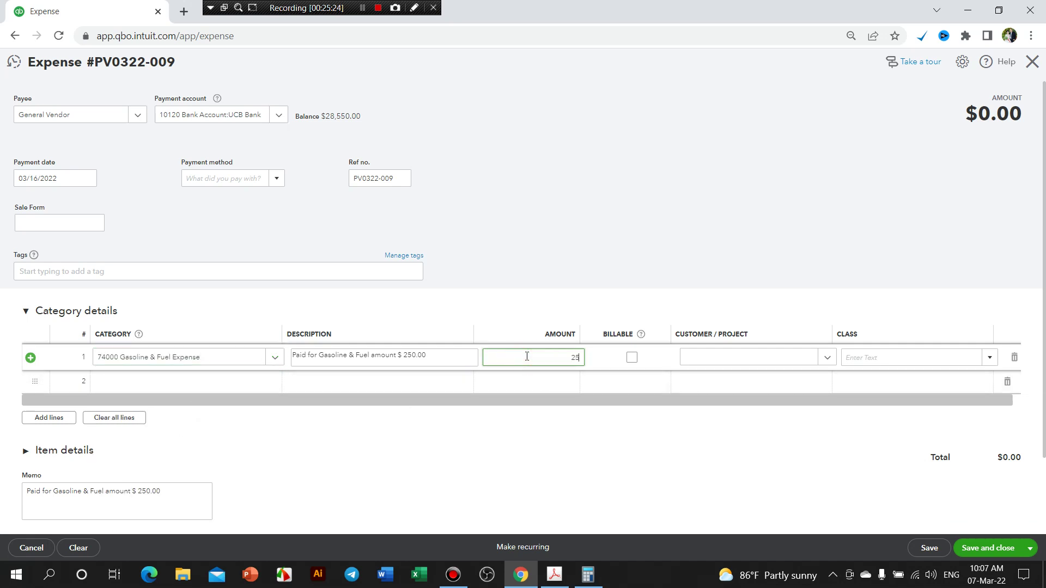
left_click(617, 297)
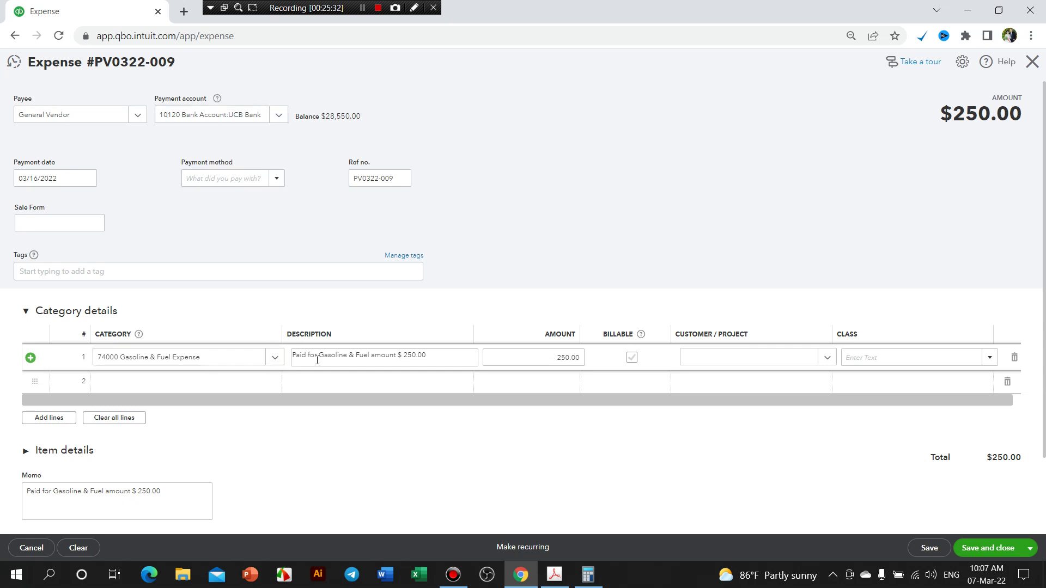
left_click(548, 362)
left_click(993, 550)
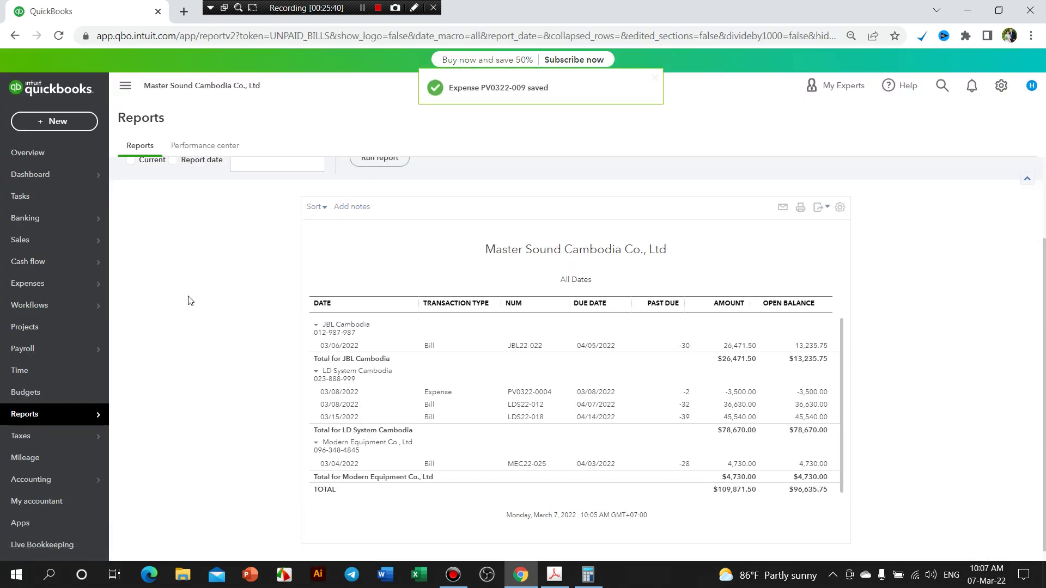
Run the Profit and Loss report for All Dates and review the Gasoline & Fuel Expense line
scroll(206, 341, "up", 2)
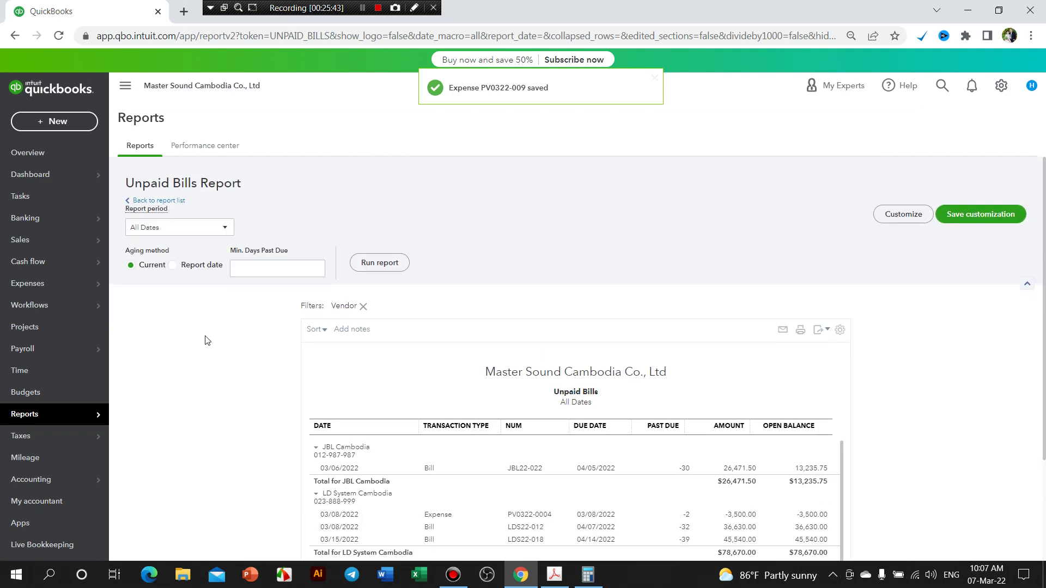
left_click(157, 201)
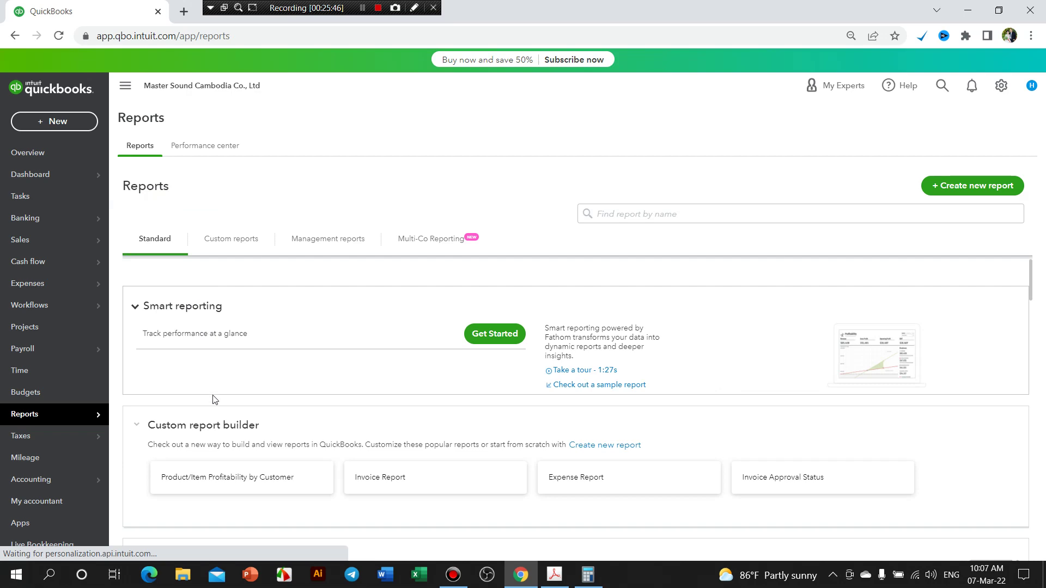
left_click(196, 471)
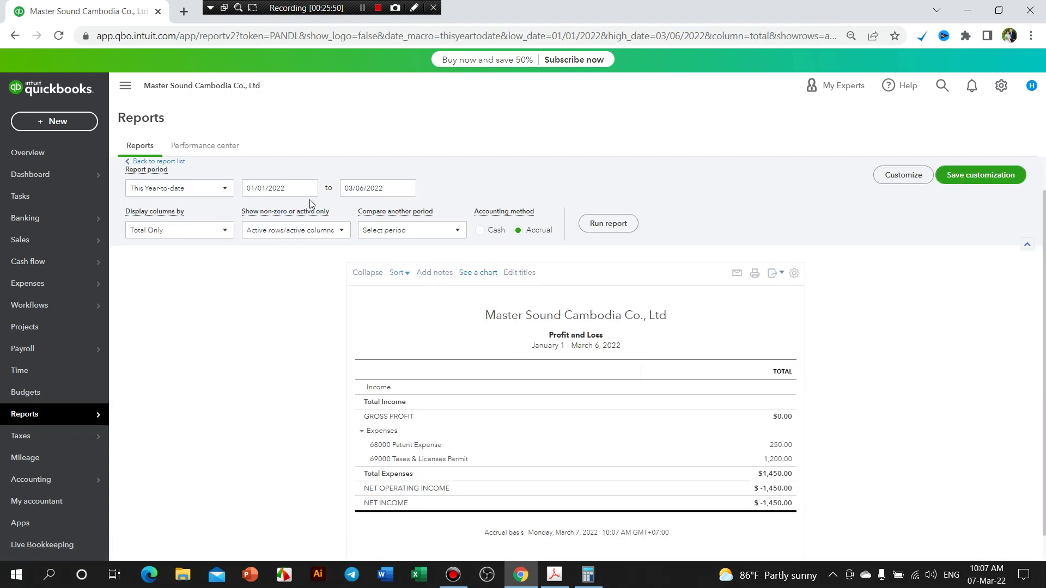
left_click(224, 190)
left_click(145, 209)
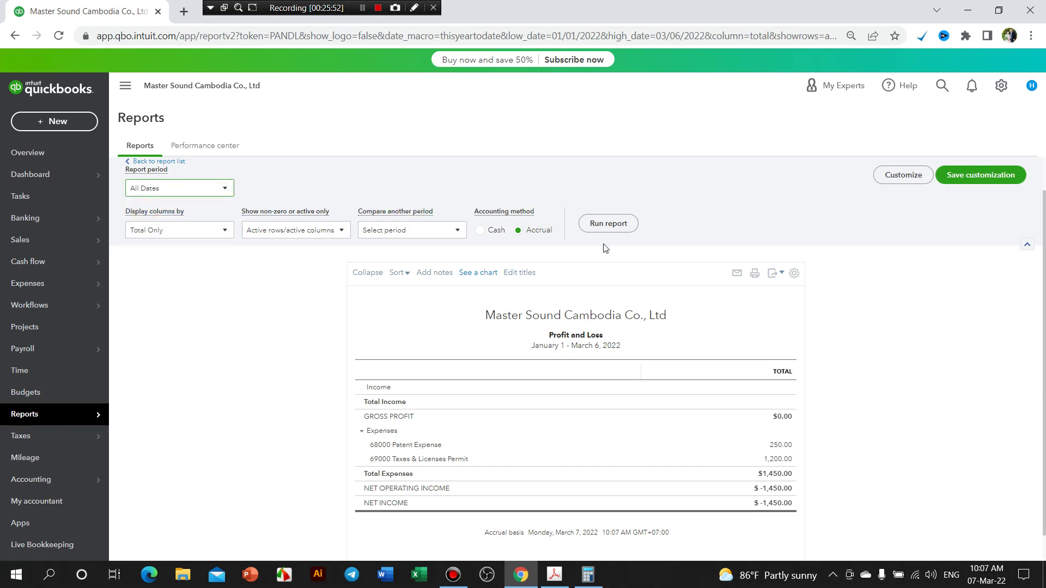
left_click(606, 224)
scroll(381, 414, "down", 2)
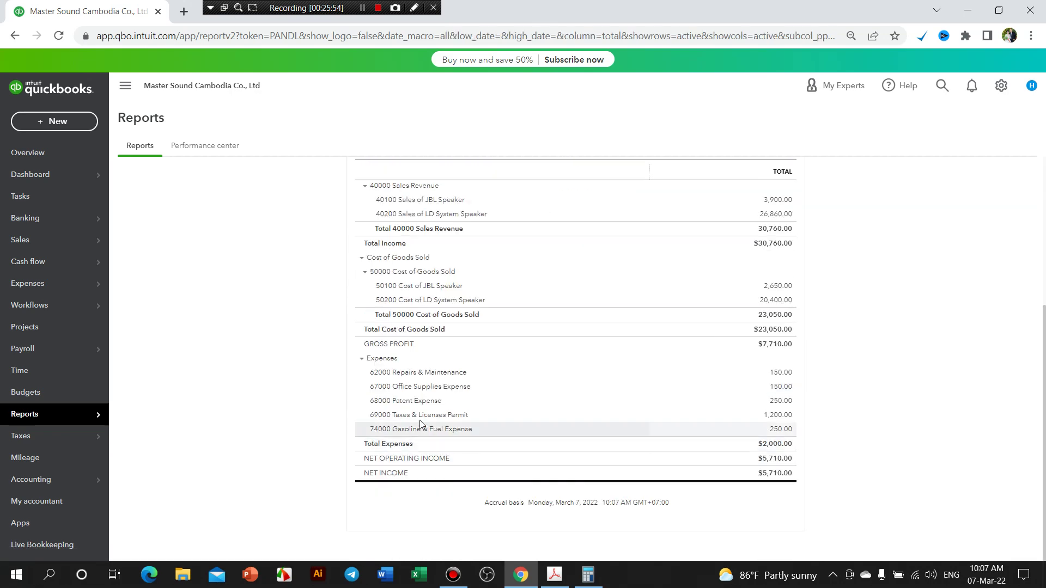